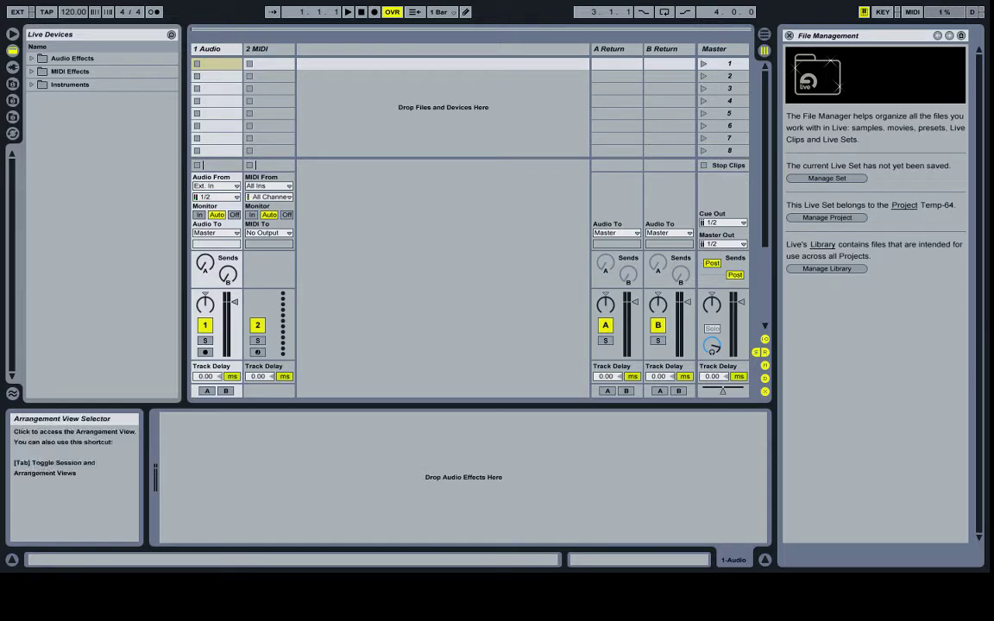
# - Switch to the Arrangement View and load a Drum Rack onto the 2 MIDI track
pyautogui.click(764, 34)
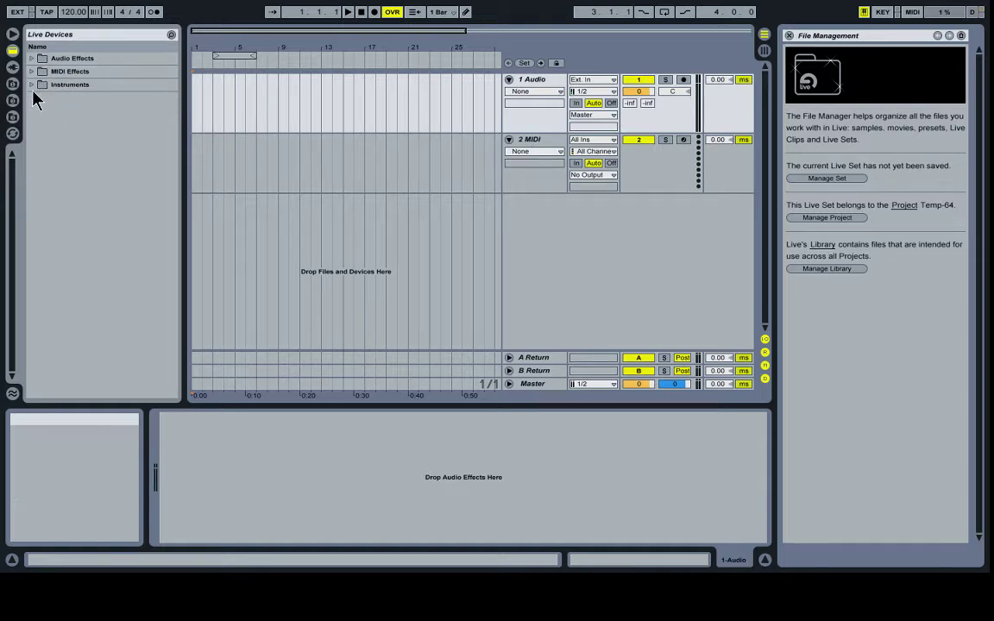
pyautogui.click(32, 85)
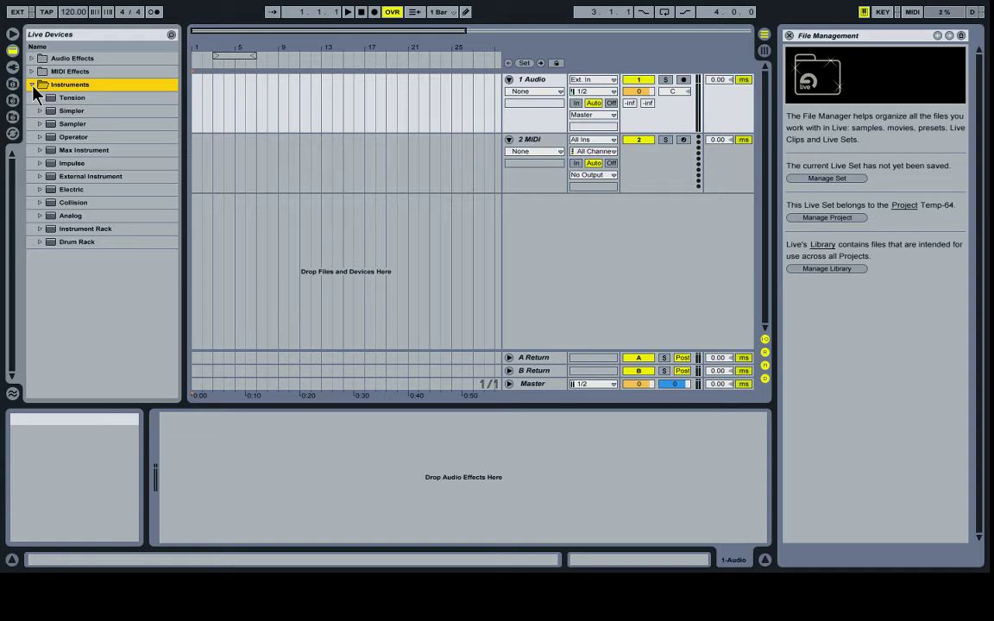
pyautogui.click(53, 244)
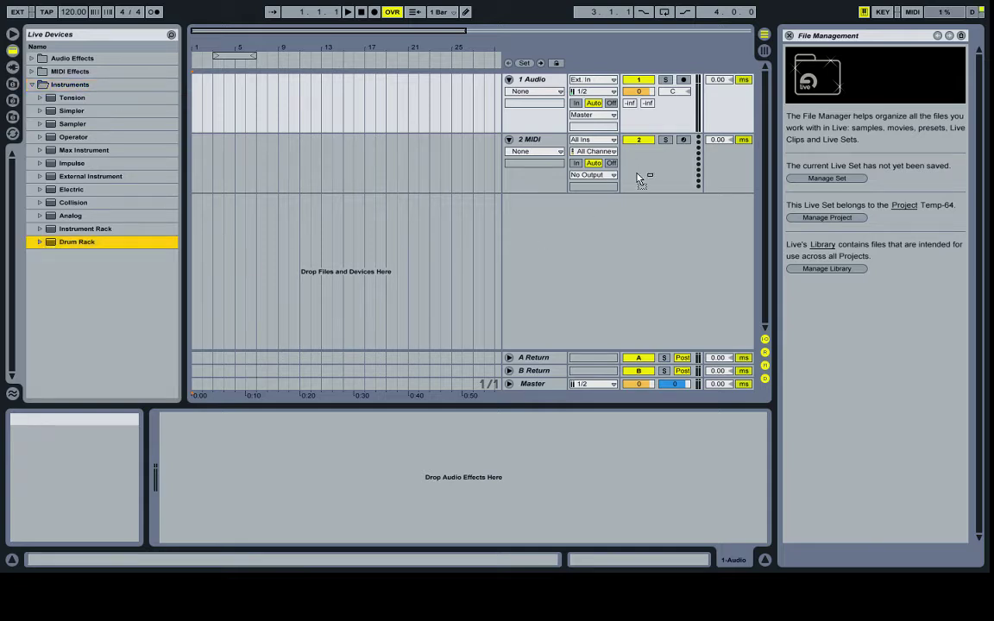
pyautogui.click(527, 144)
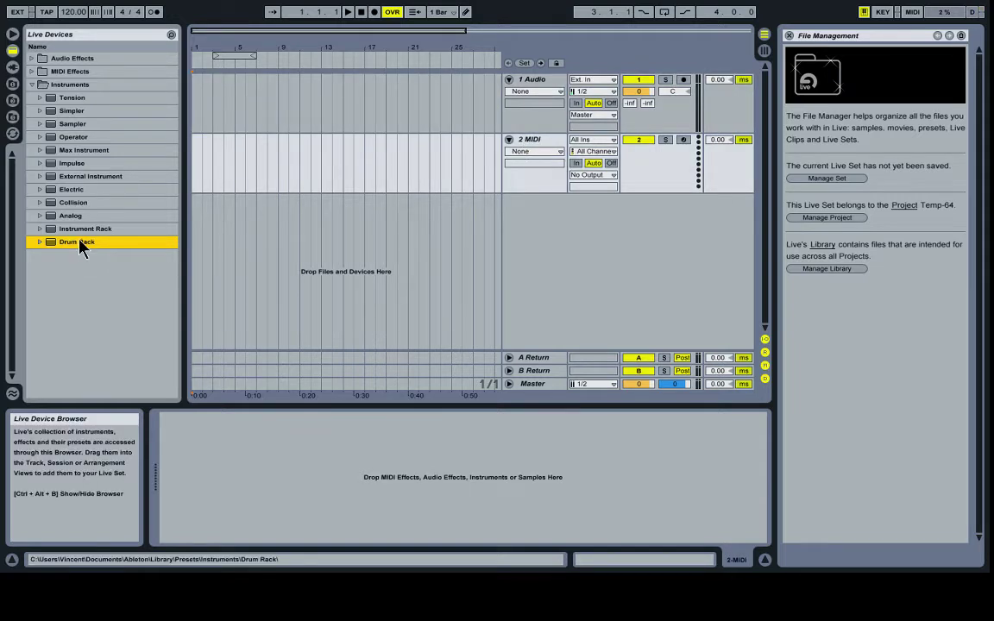
pyautogui.moveTo(80, 246); pyautogui.dragTo(535, 147)
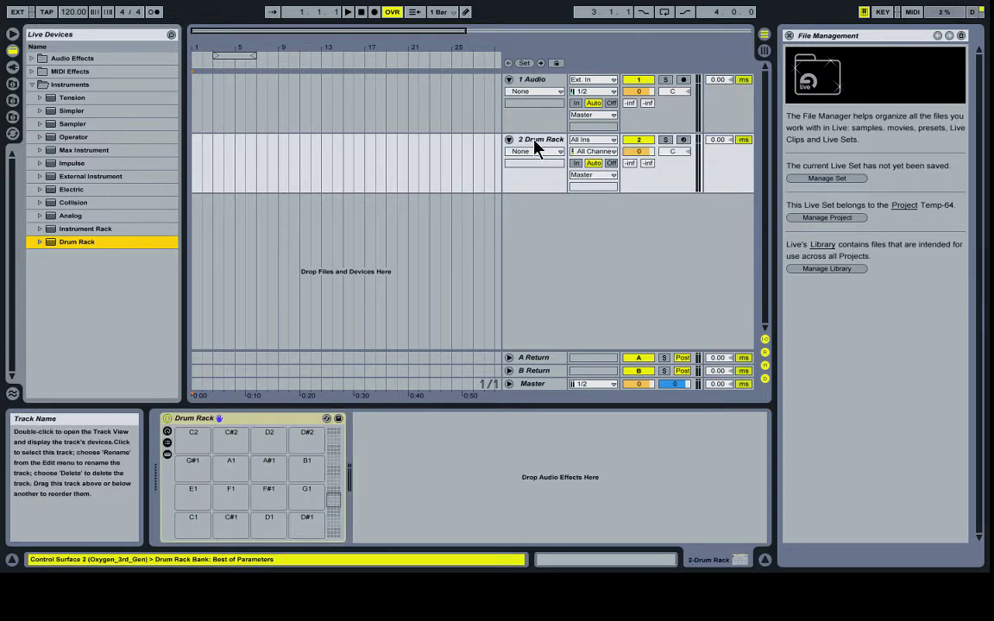
# - Browse to the BONUS - Breaks folder in the BBL sample pack and set the tempo to 95 BPM
pyautogui.click(13, 85)
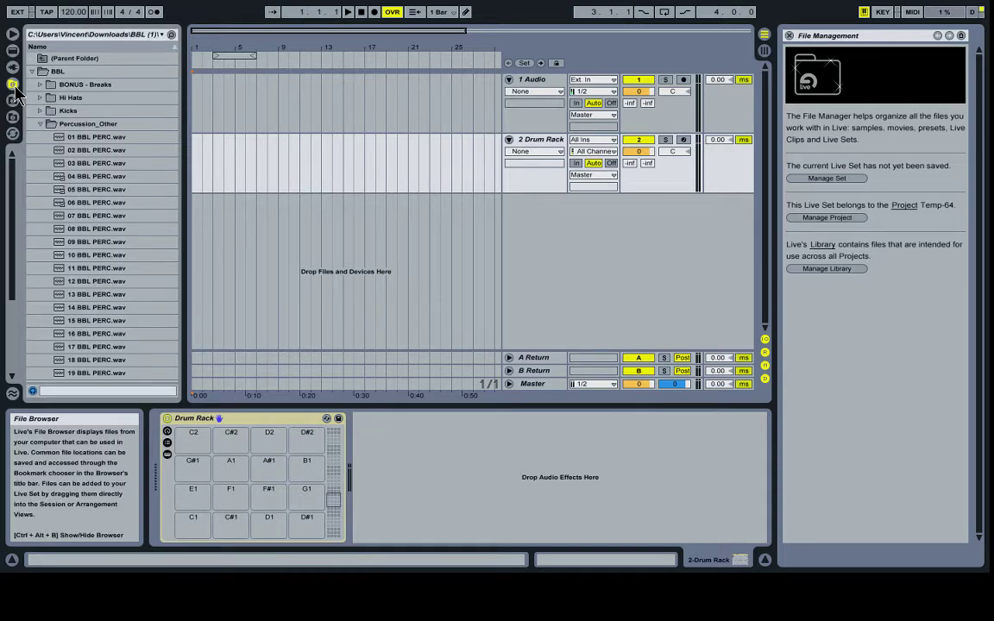
pyautogui.click(40, 124)
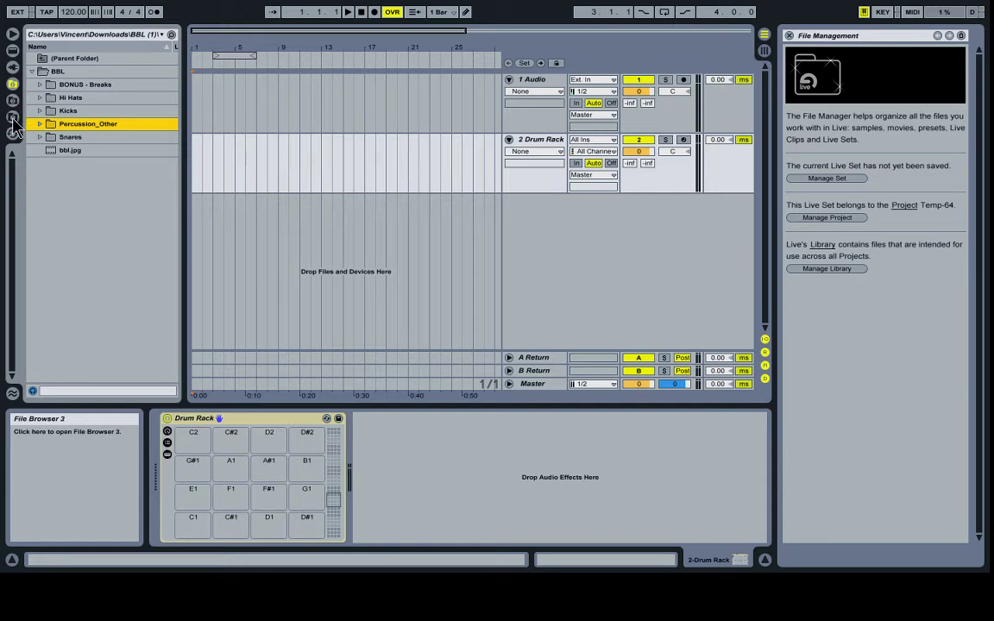
pyautogui.click(14, 52)
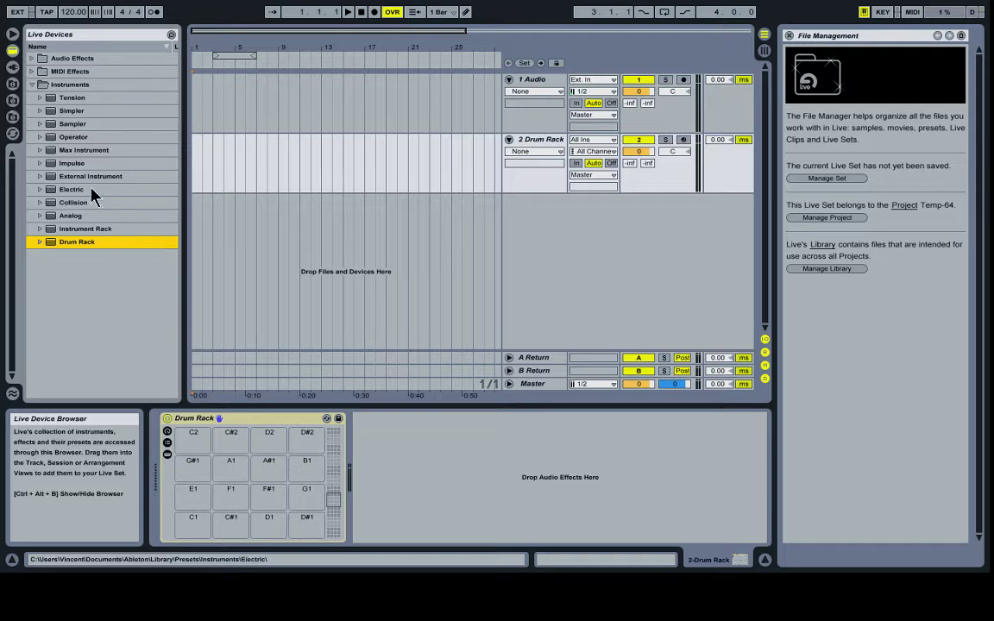
pyautogui.click(13, 70)
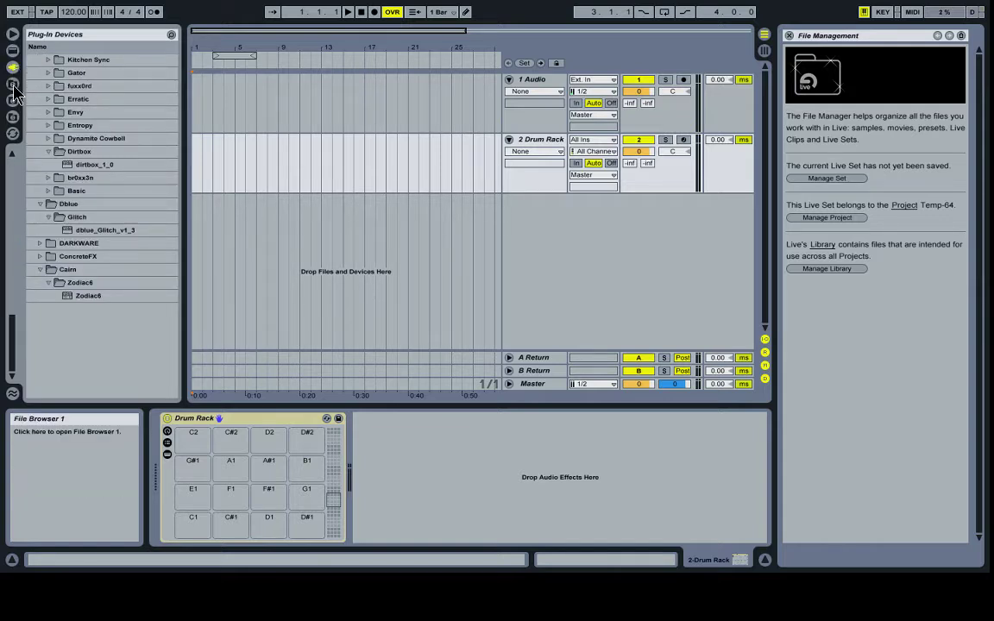
pyautogui.click(13, 84)
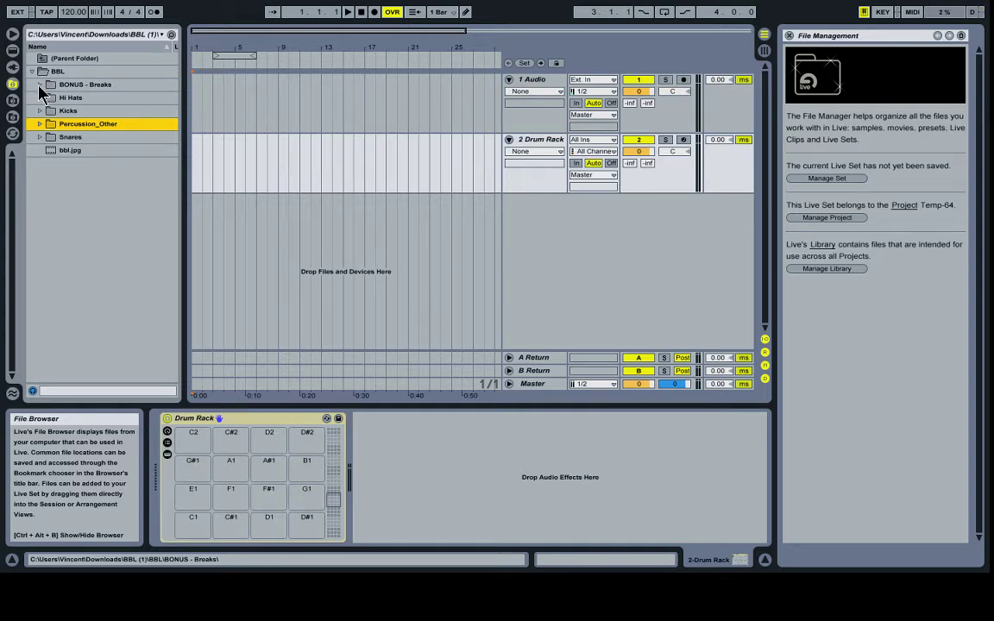
pyautogui.click(38, 86)
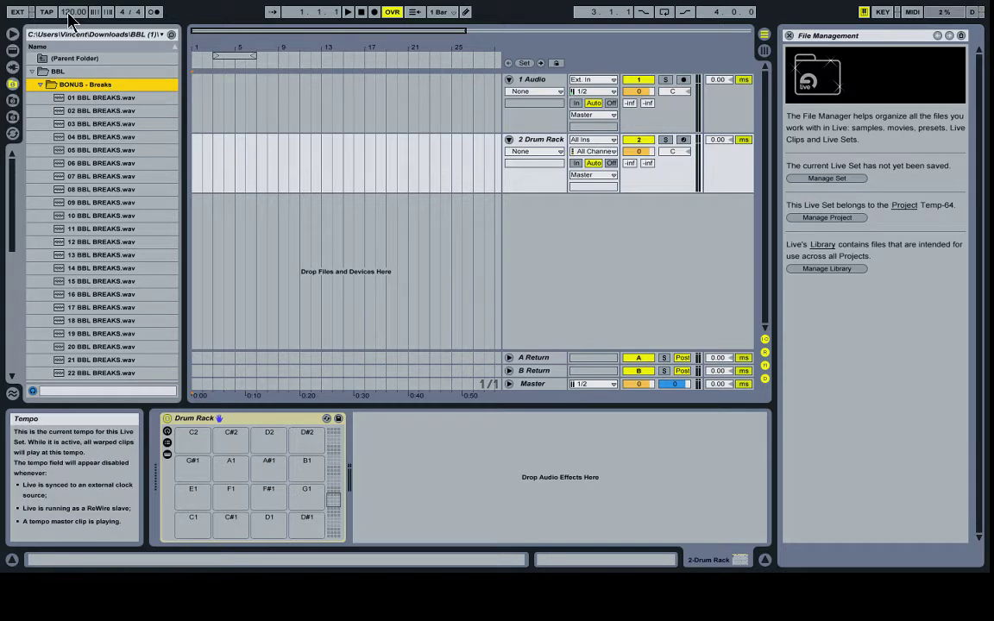
pyautogui.moveTo(69, 14)
pyautogui.mouseDown()
pyautogui.moveTo(69, 36)
pyautogui.moveTo(71, 19)
pyautogui.mouseUp()
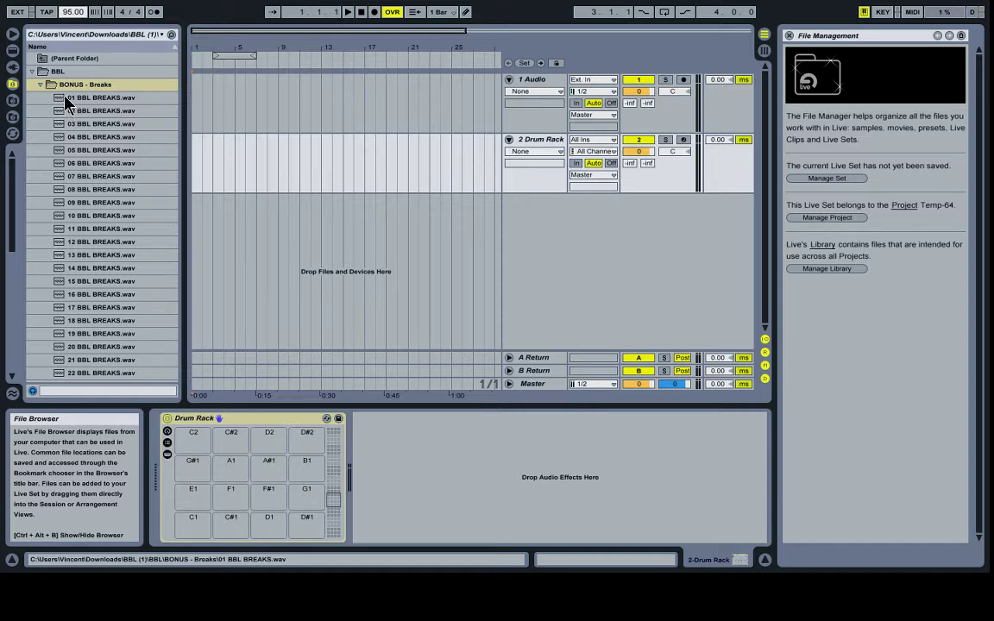
# - Preview the first two break samples and place 02 BBL BREAKS.wav at the start of the 1 Audio track
pyautogui.click(530, 80)
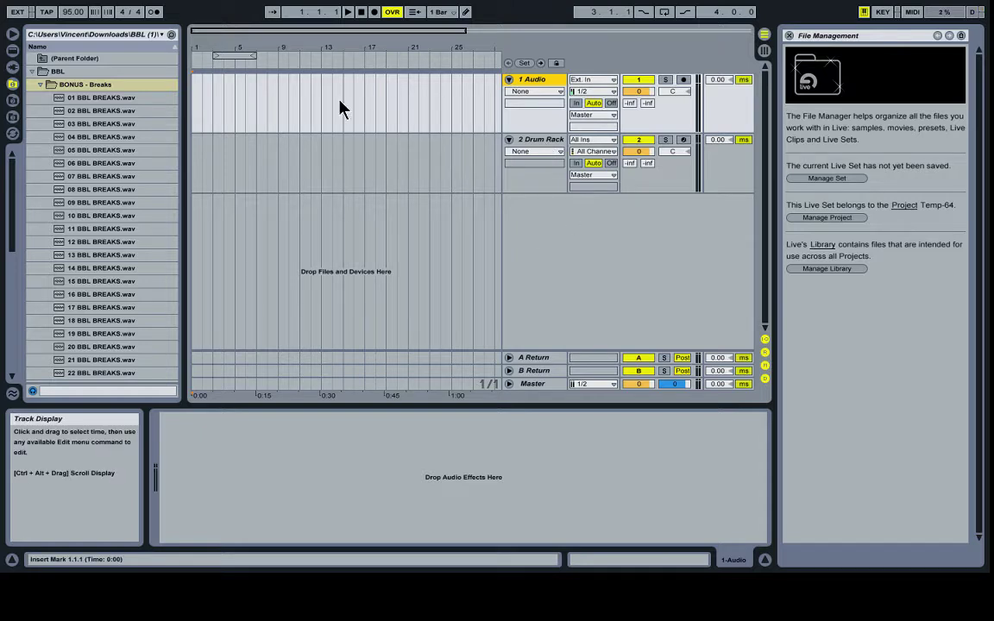
pyautogui.click(87, 100)
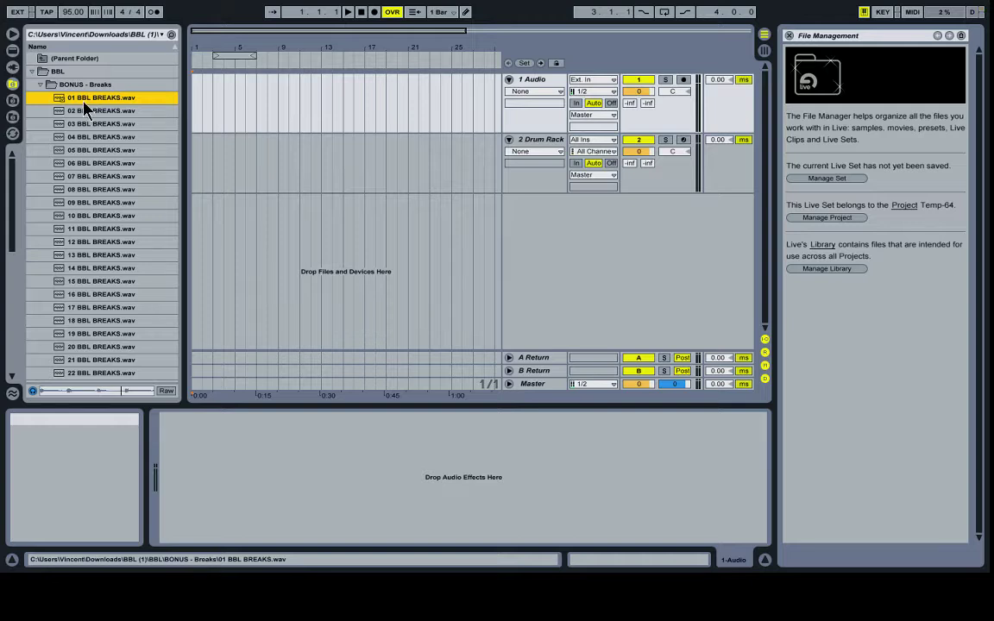
pyautogui.click(83, 110)
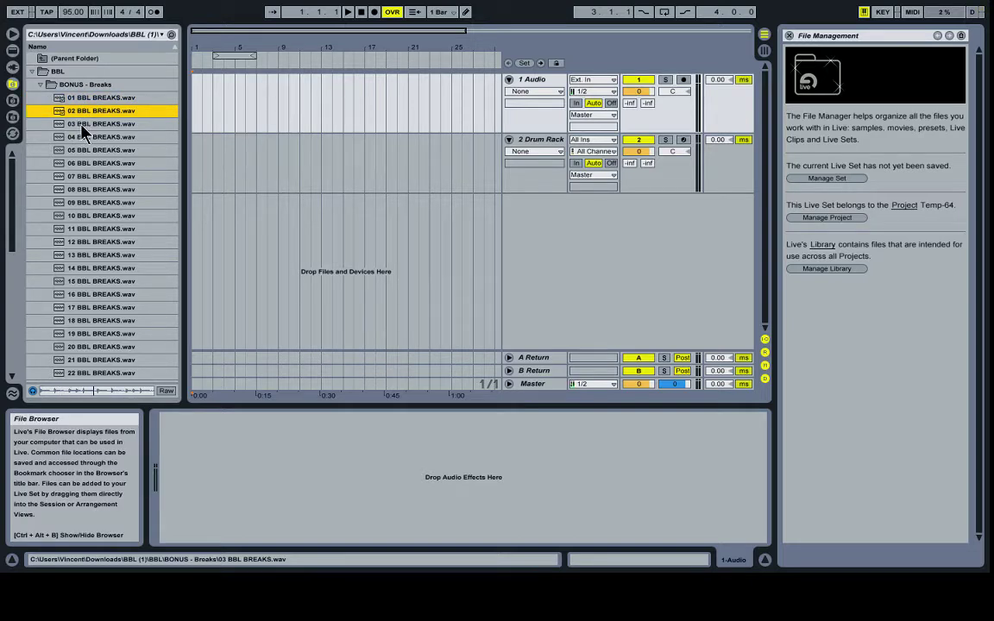
pyautogui.moveTo(83, 111); pyautogui.dragTo(197, 113)
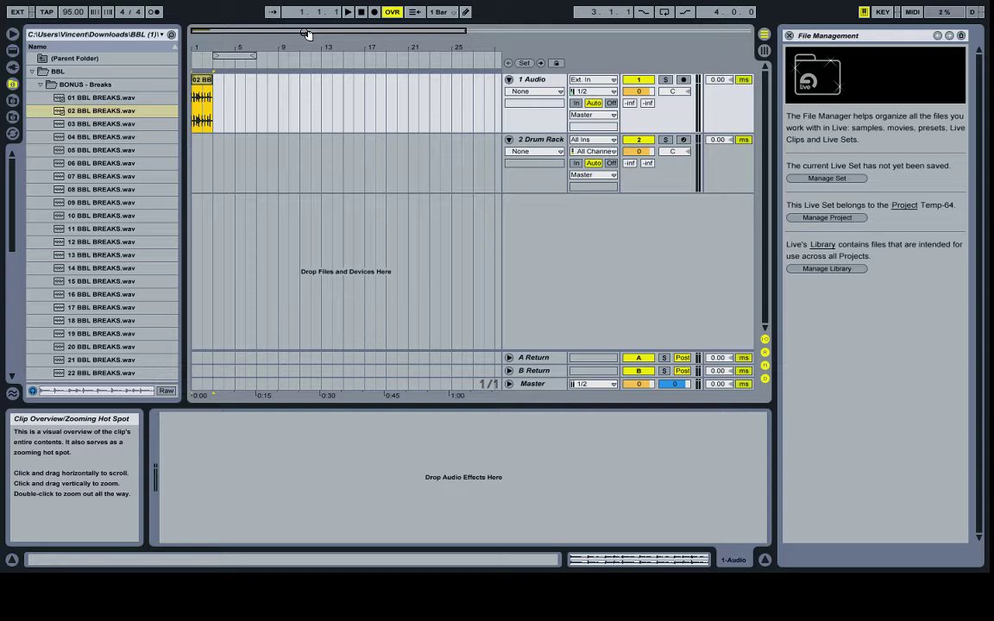
# - Play back the break clip and split it at 1.3 and 2.1 to isolate the section between them
pyautogui.moveTo(304, 32); pyautogui.dragTo(198, 32)
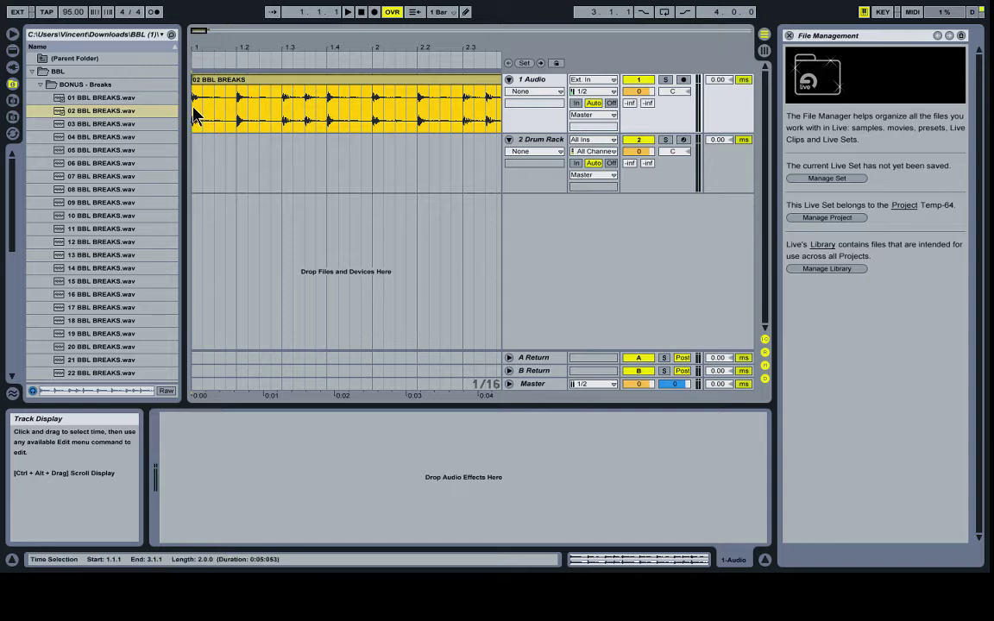
pyautogui.press('space')
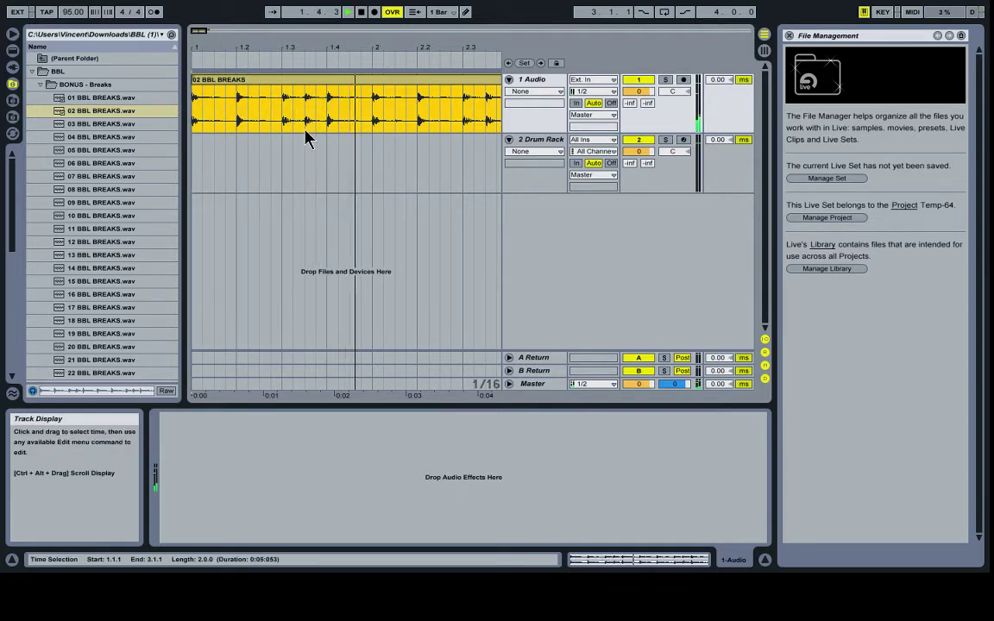
pyautogui.press('space')
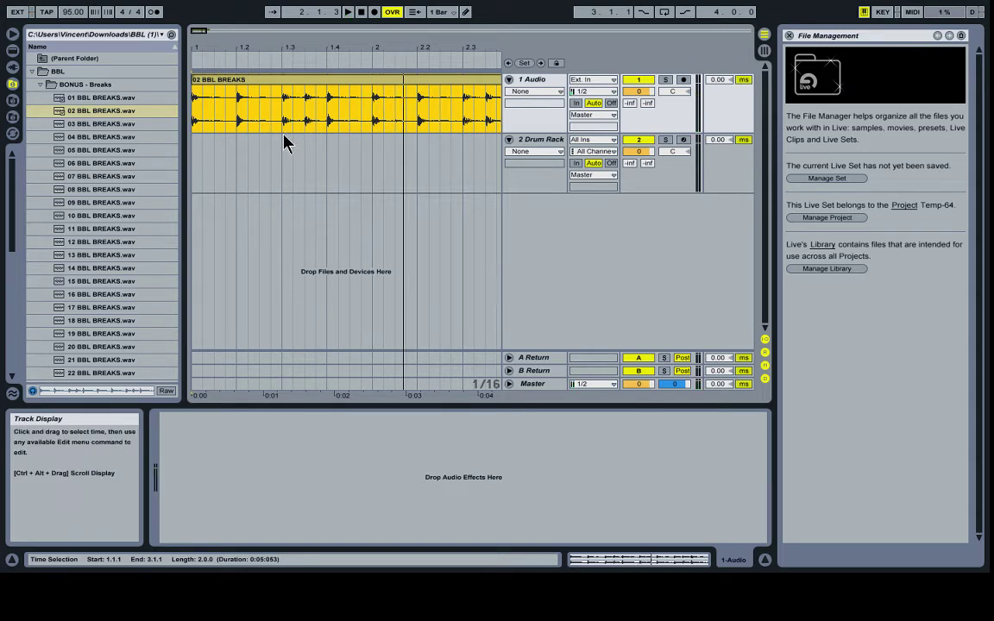
pyautogui.click(284, 131)
pyautogui.moveTo(287, 141); pyautogui.dragTo(369, 144)
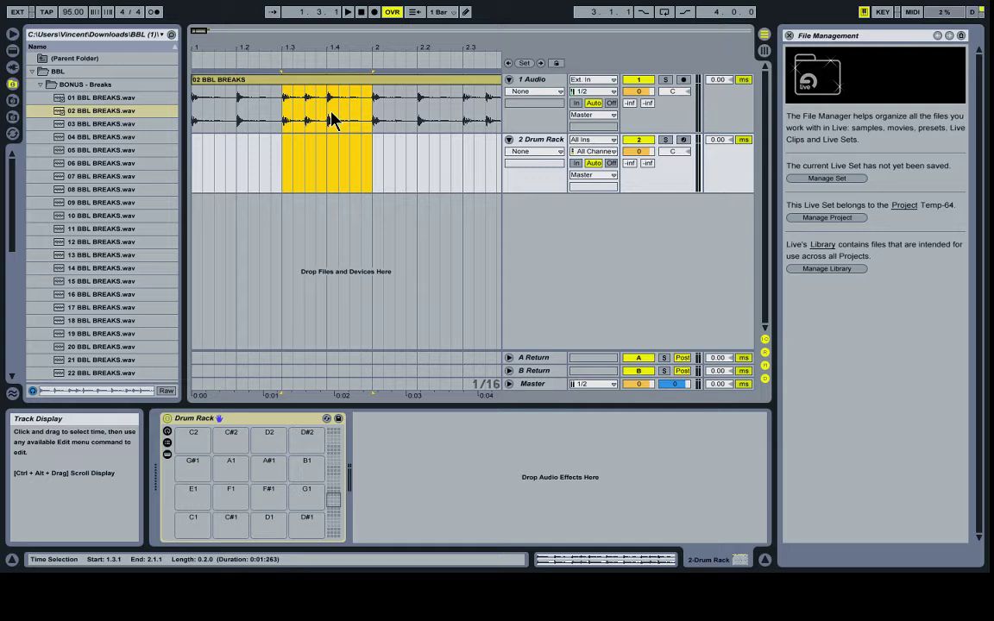
pyautogui.hotkey('ctrl', 'e')
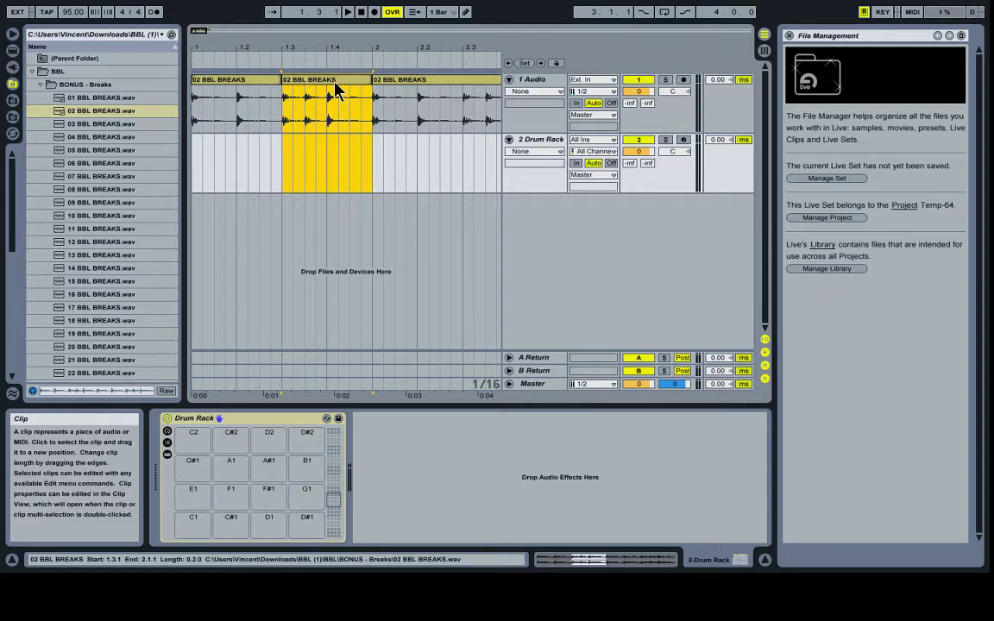
# - Load the middle section of the split break clip onto the C1 pad of the Drum Rack
pyautogui.click(330, 102)
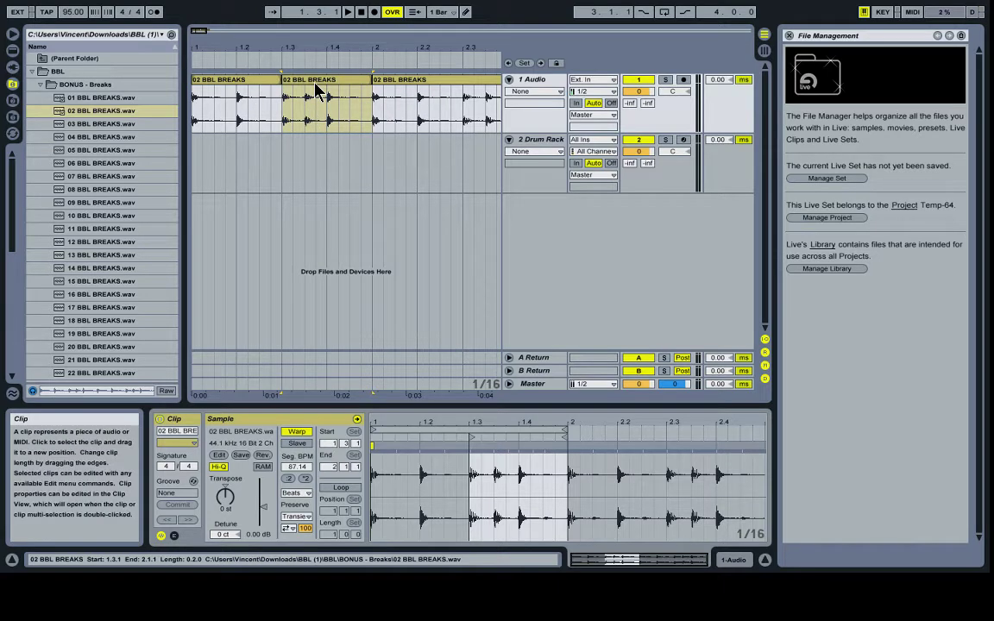
pyautogui.click(549, 145)
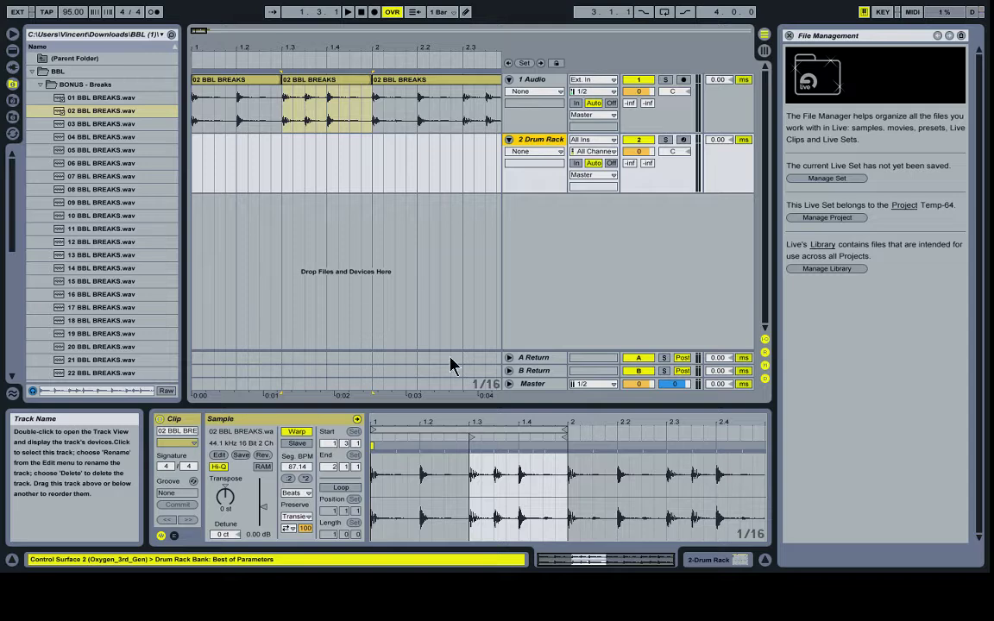
pyautogui.click(739, 561)
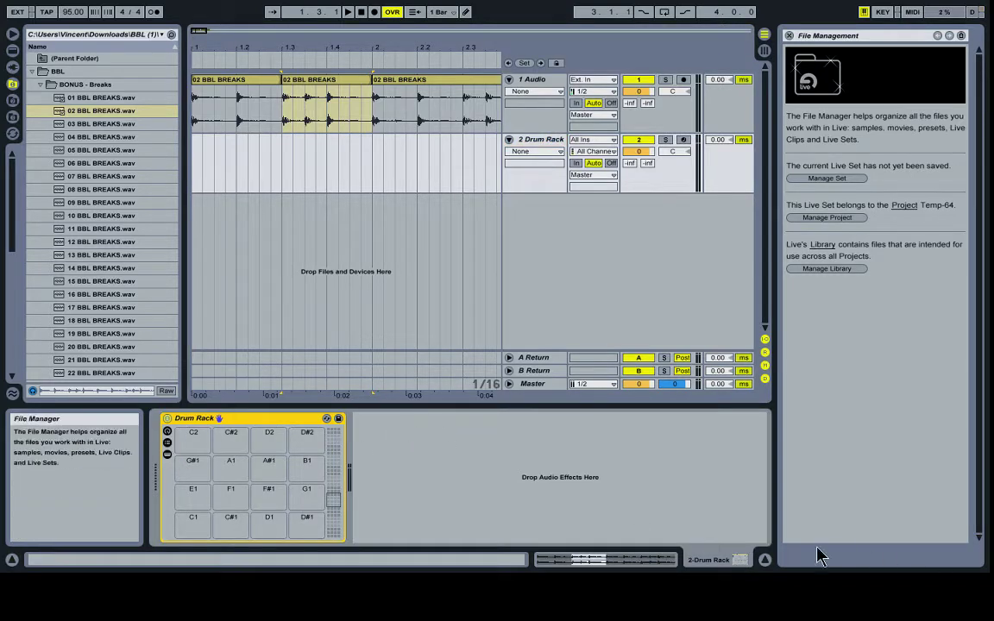
pyautogui.click(627, 562)
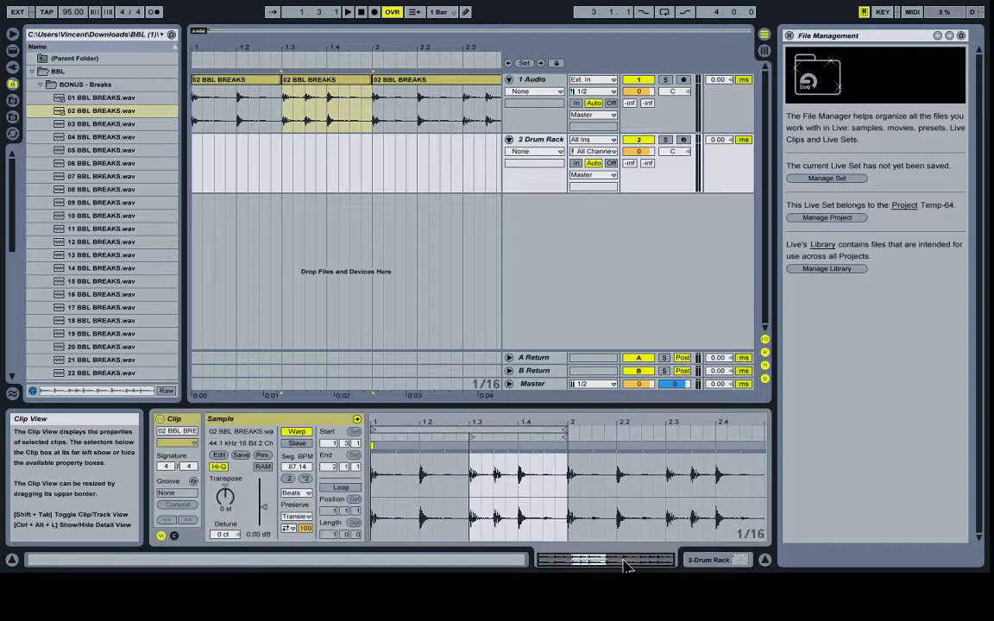
pyautogui.click(740, 560)
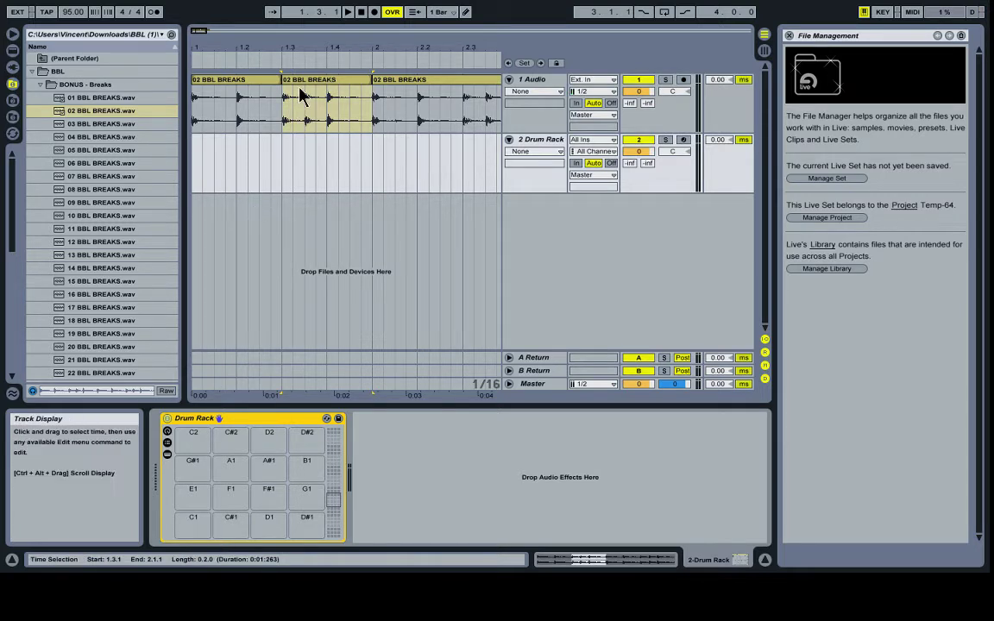
pyautogui.moveTo(313, 82); pyautogui.dragTo(186, 515)
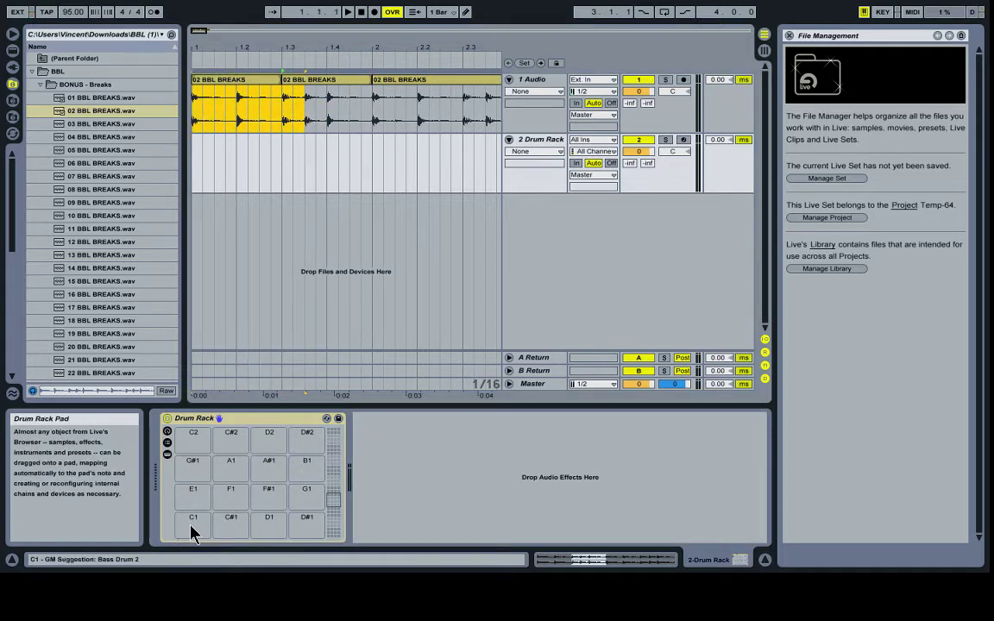
pyautogui.click(316, 82)
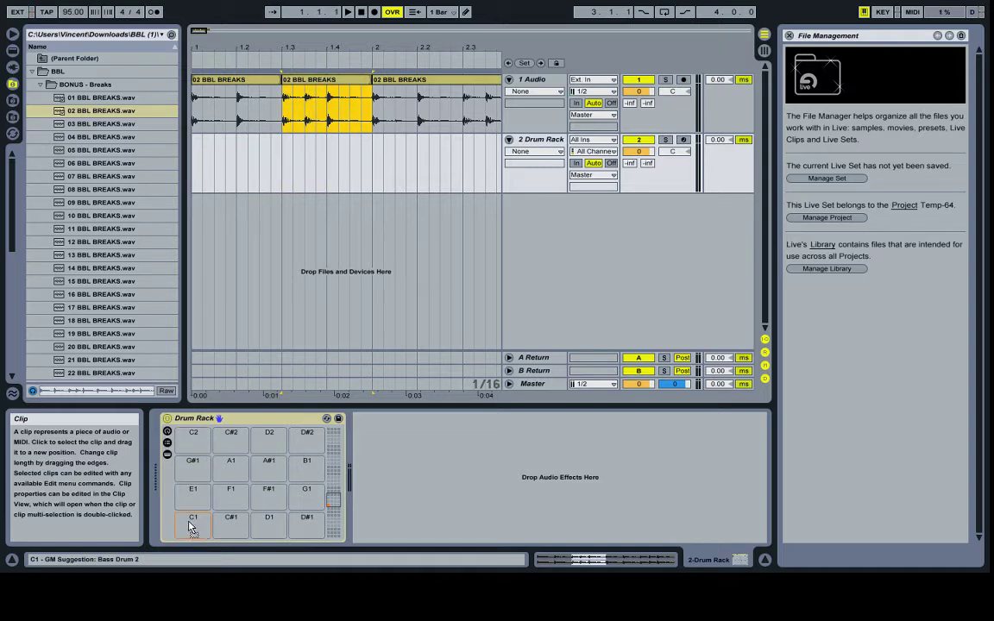
pyautogui.moveTo(191, 528); pyautogui.dragTo(191, 528)
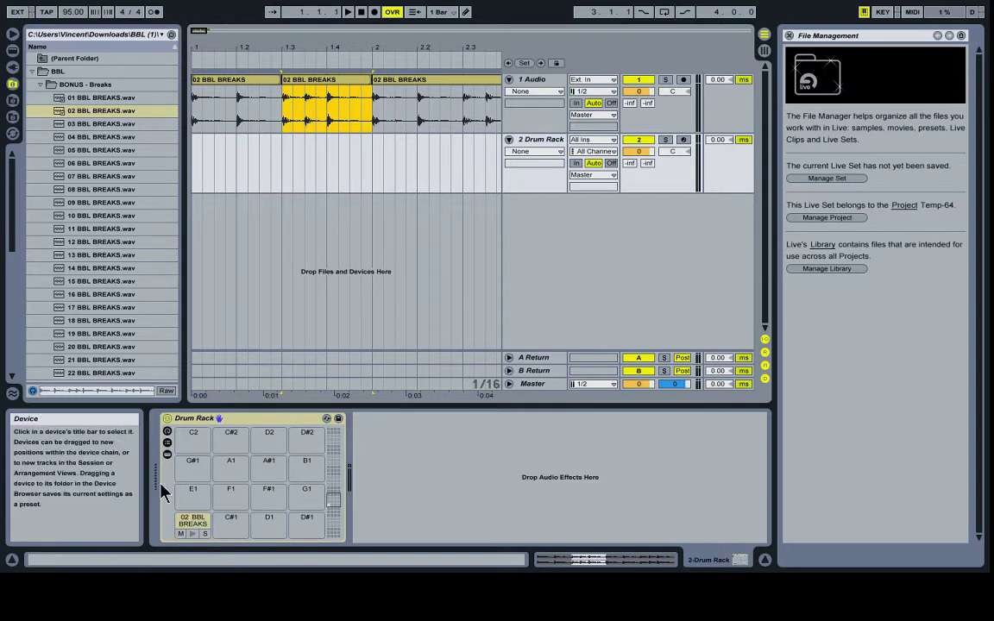
# - Show the C1 pad's sample device and set its volume to 0 dB and its release to 60 s
pyautogui.click(196, 522)
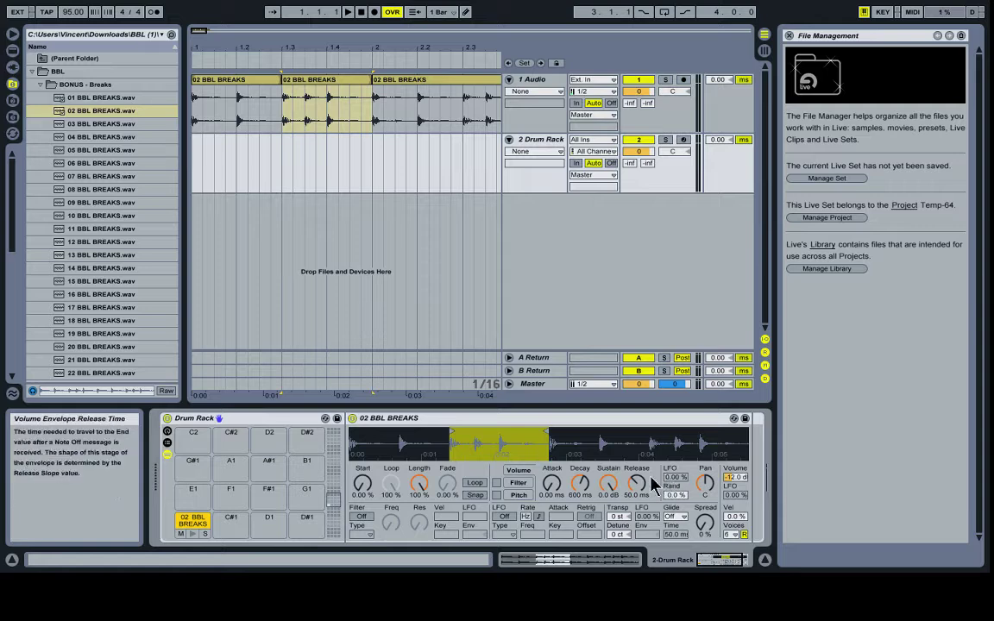
pyautogui.click(729, 485)
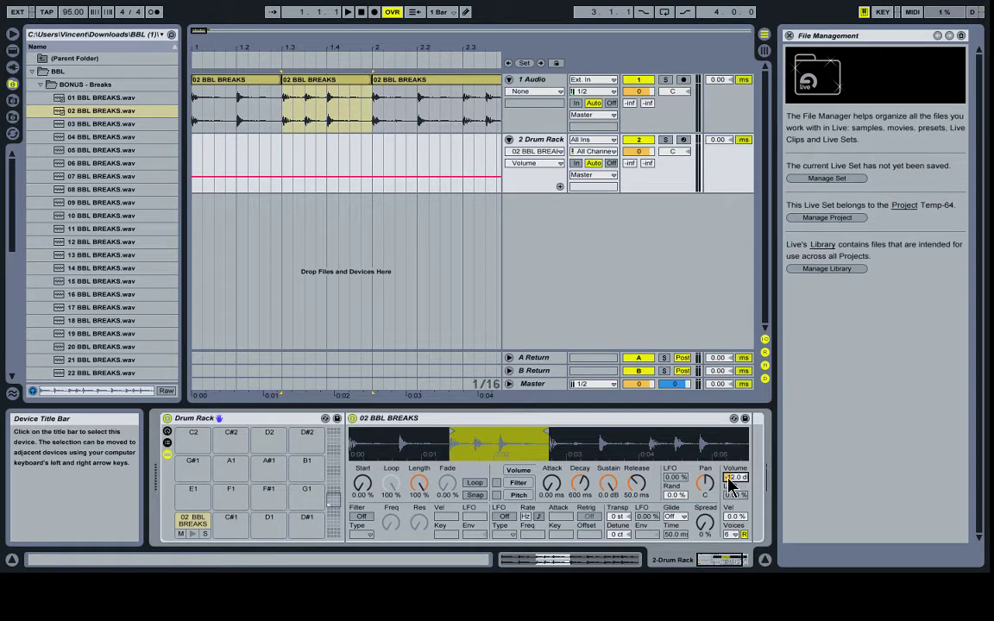
pyautogui.write('0')
pyautogui.press('Return')
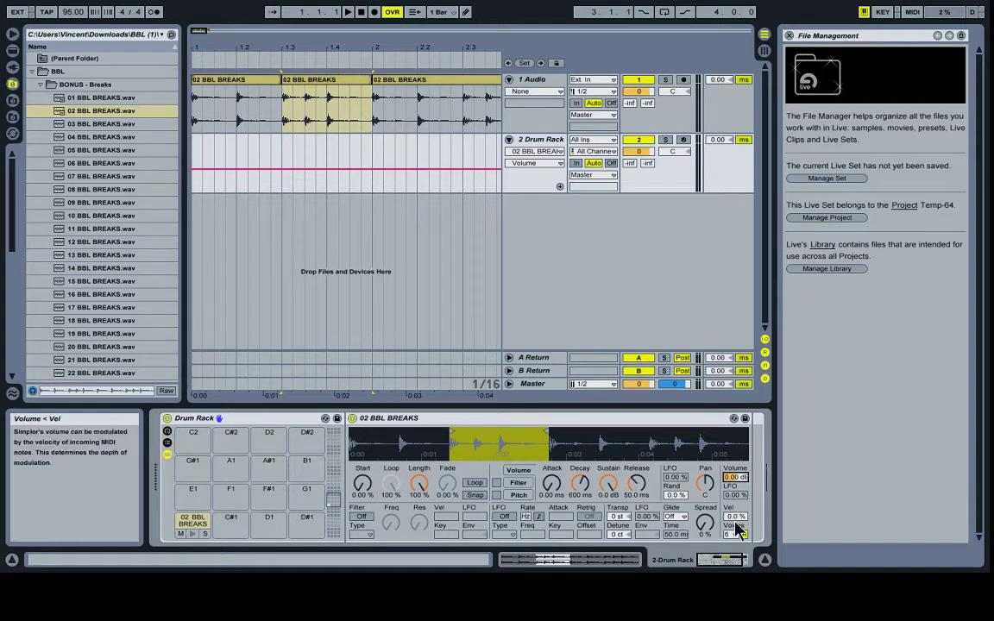
pyautogui.click(638, 487)
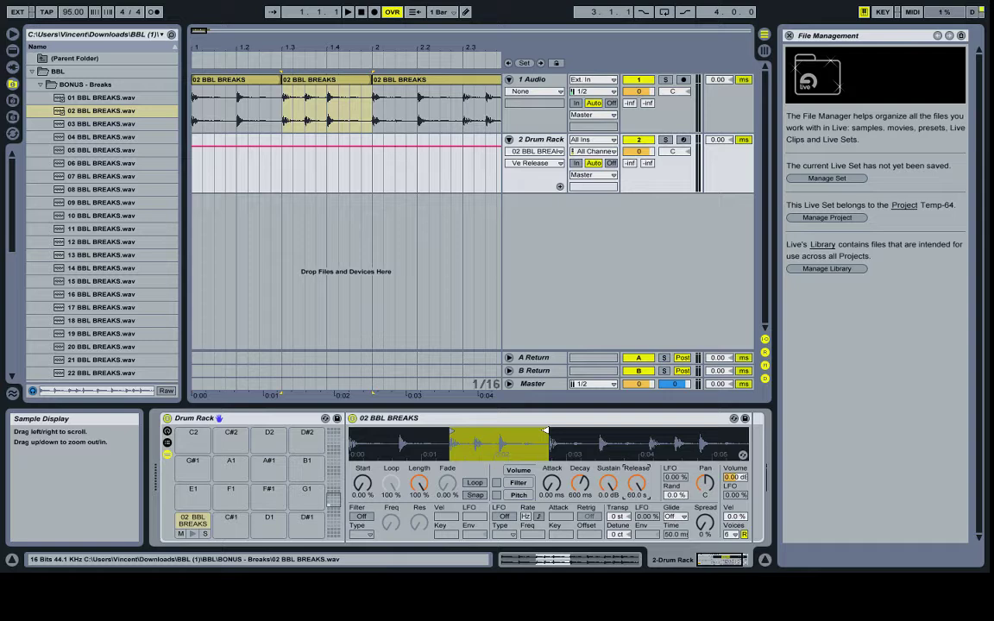
# - Shorten the C1 pad's sample region to its first drum hit and arm the Drum Rack track for recording
pyautogui.moveTo(546, 430)
pyautogui.mouseDown()
pyautogui.moveTo(470, 395)
pyautogui.moveTo(544, 437)
pyautogui.mouseUp()
pyautogui.moveTo(543, 431); pyautogui.dragTo(470, 419)
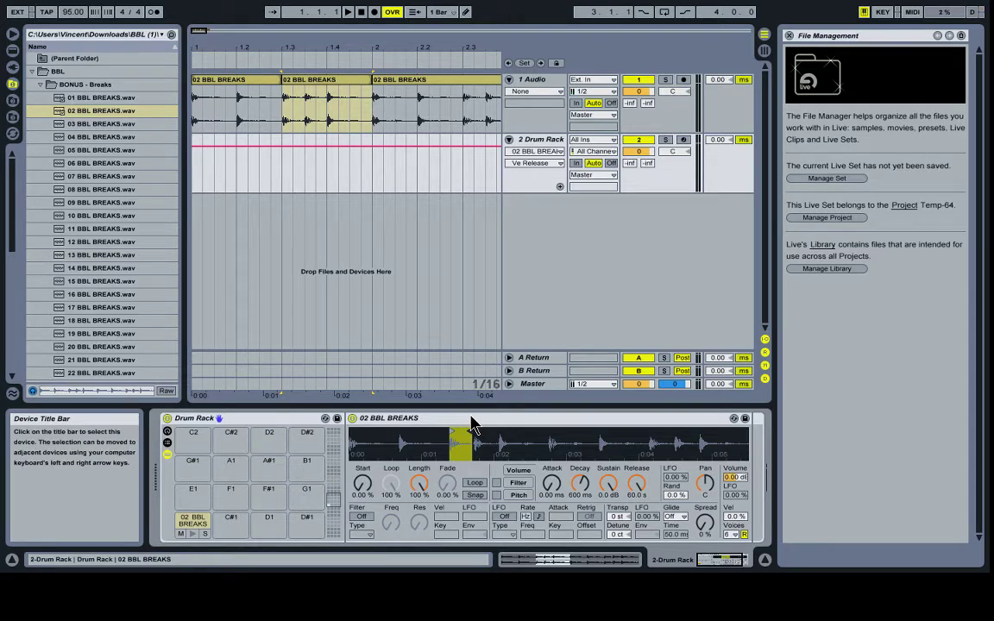
pyautogui.click(682, 140)
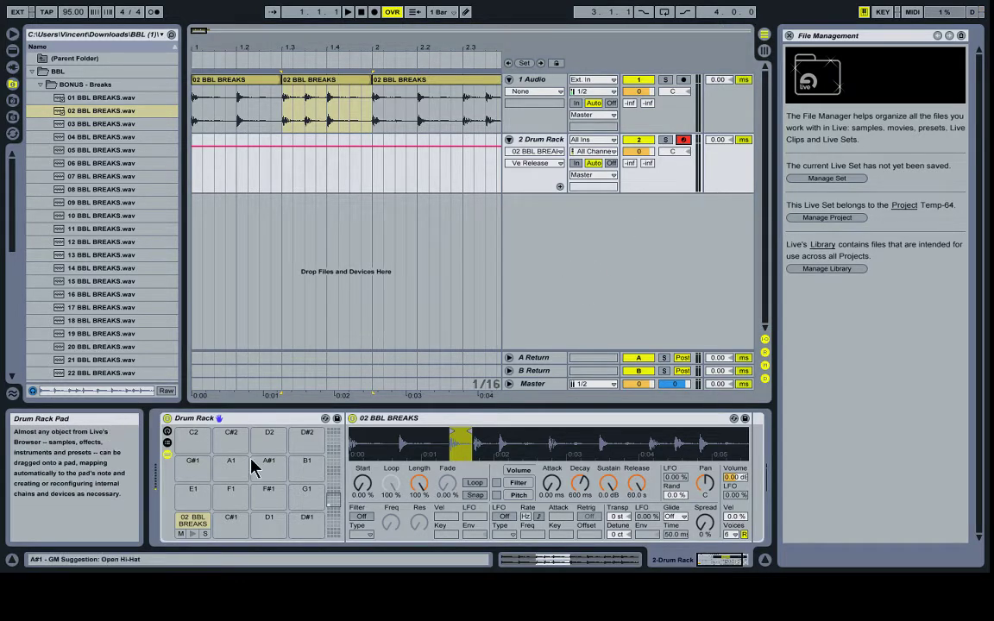
# - Disarm the Drum Rack track, audition the C1 pad, and rearm the track
pyautogui.click(682, 140)
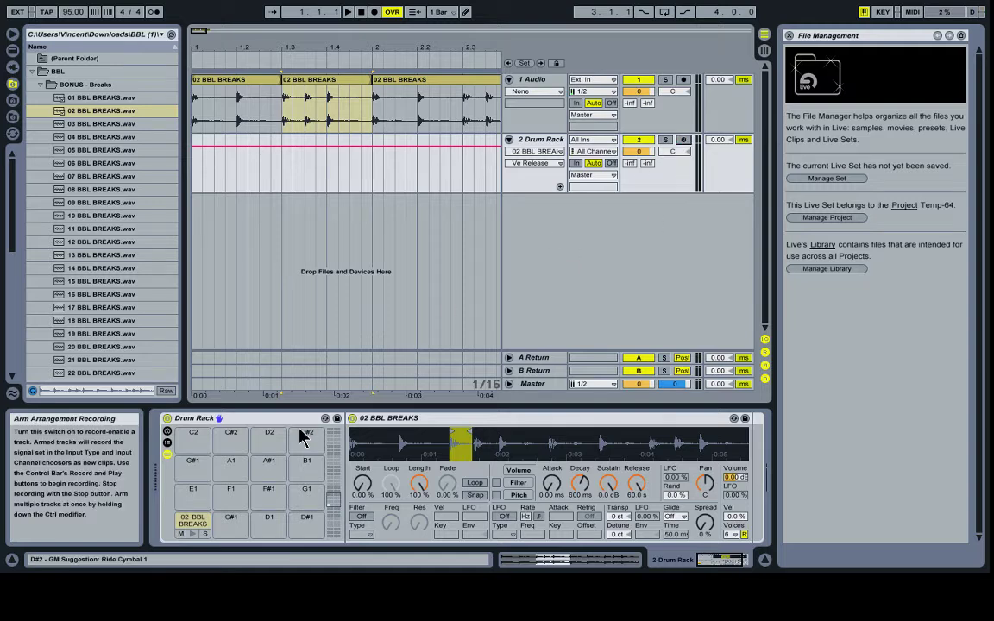
pyautogui.click(191, 535)
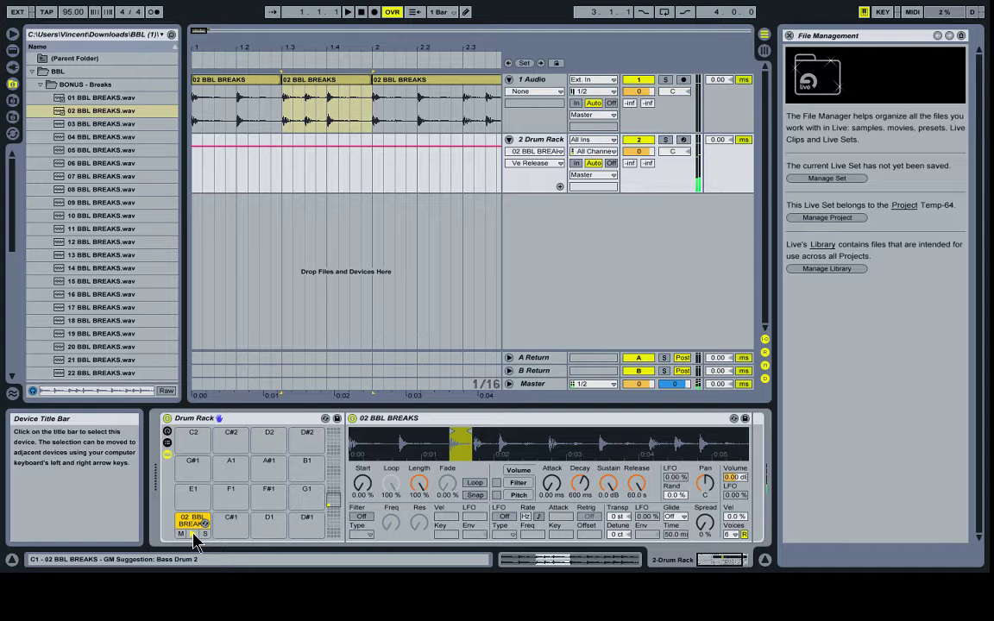
pyautogui.click(683, 139)
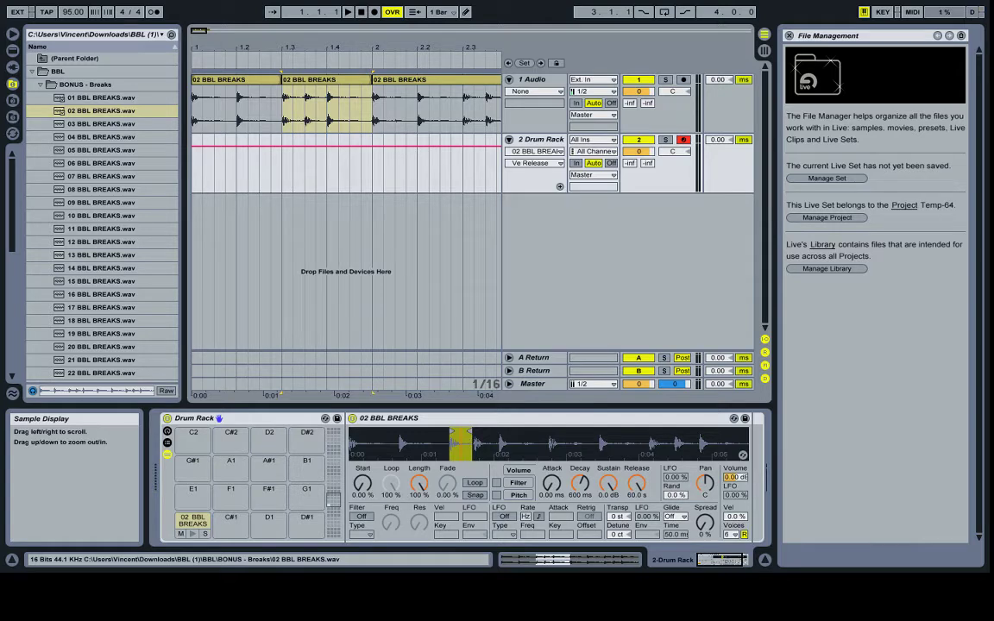
# - Fine-tune the start of the C1 pad's sample region so it sits exactly at the drum hit's transient
pyautogui.moveTo(459, 443); pyautogui.dragTo(459, 544)
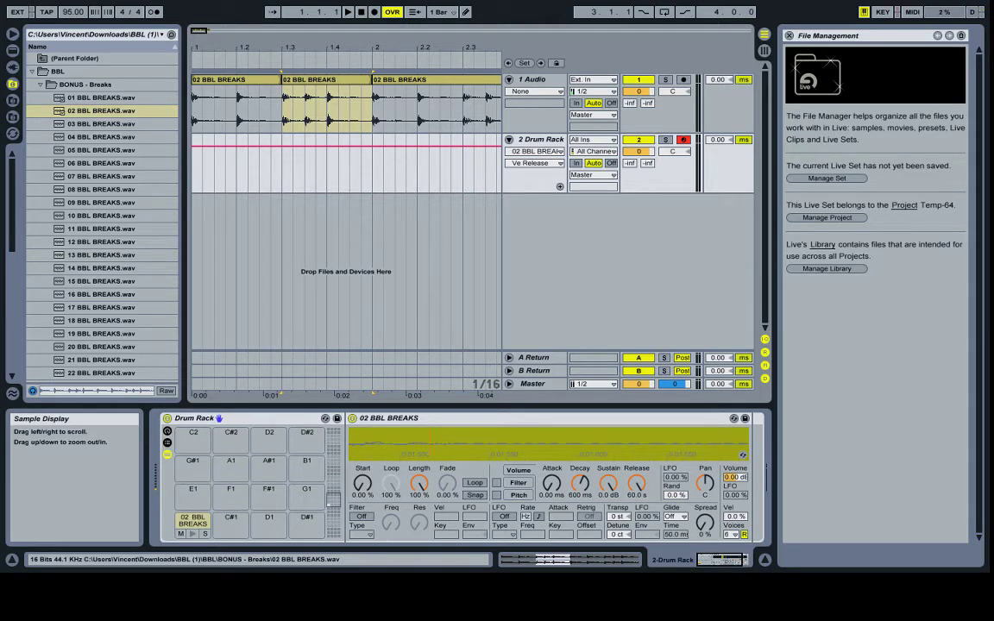
pyautogui.moveTo(421, 434); pyautogui.dragTo(731, 434)
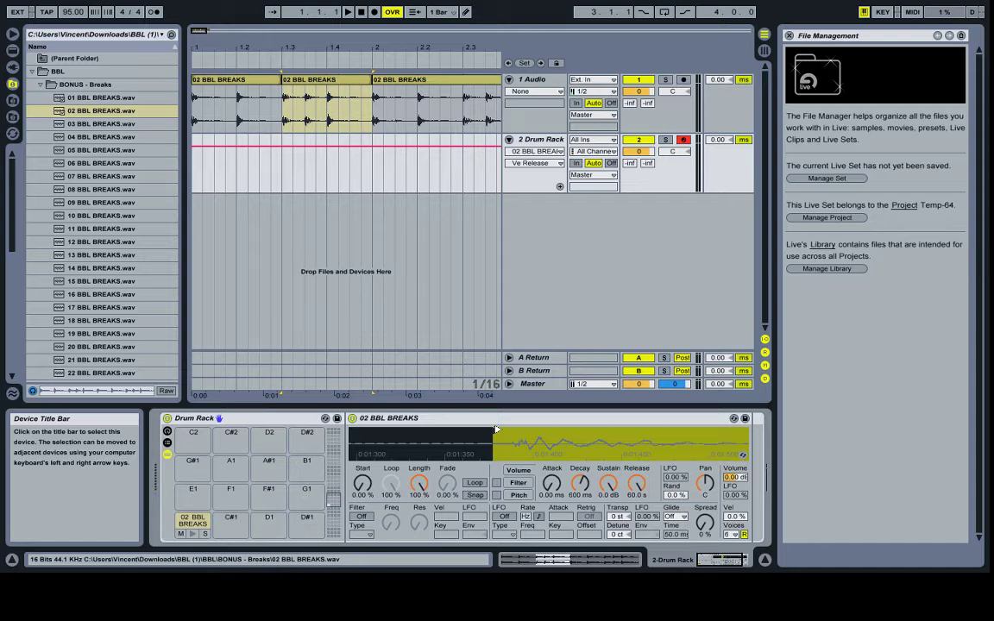
pyautogui.moveTo(496, 429); pyautogui.dragTo(515, 433)
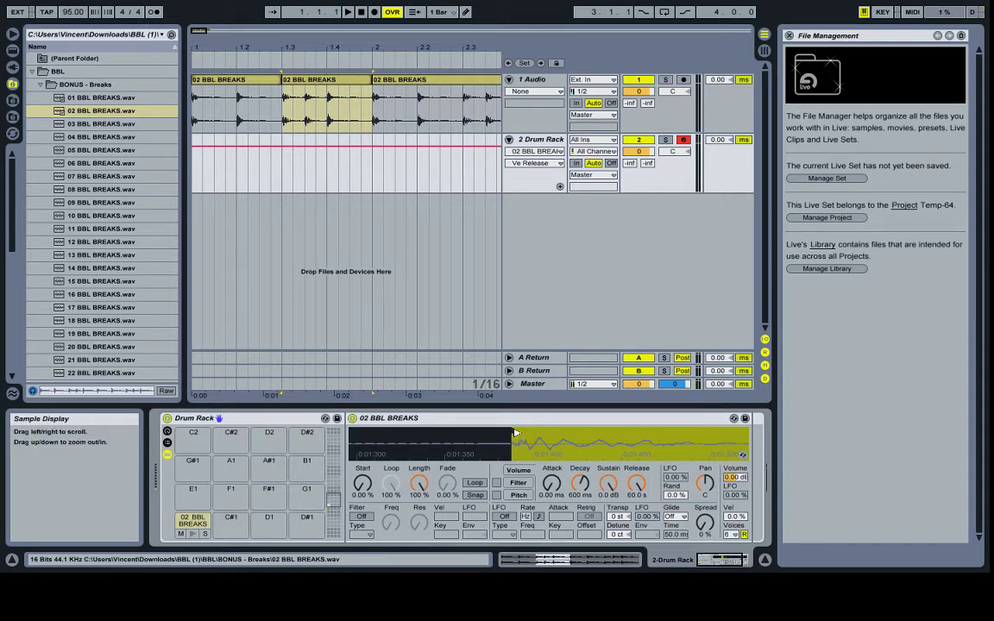
pyautogui.moveTo(515, 432); pyautogui.dragTo(536, 444)
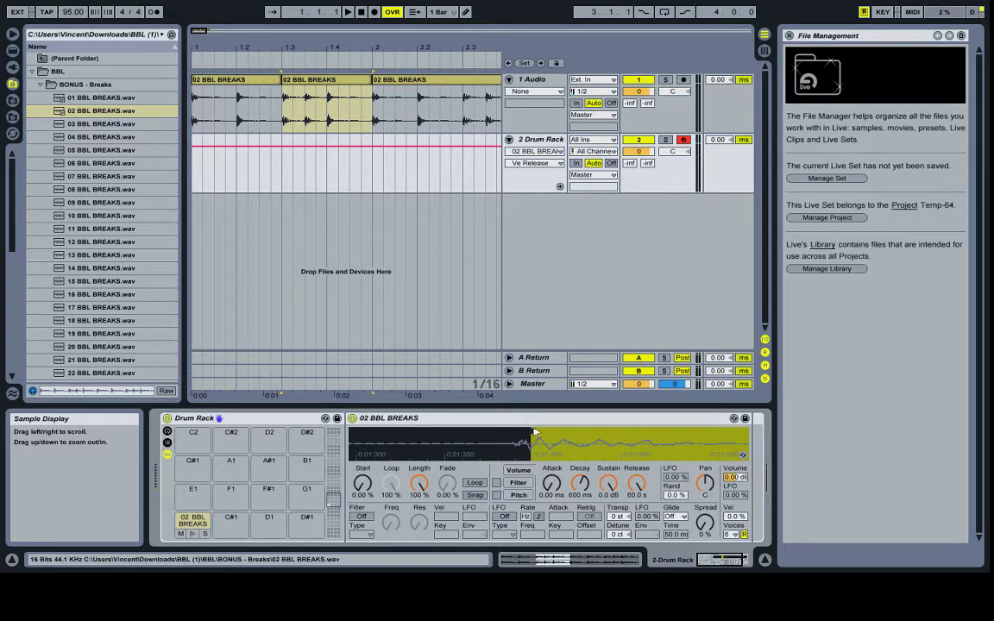
pyautogui.moveTo(533, 431); pyautogui.dragTo(516, 432)
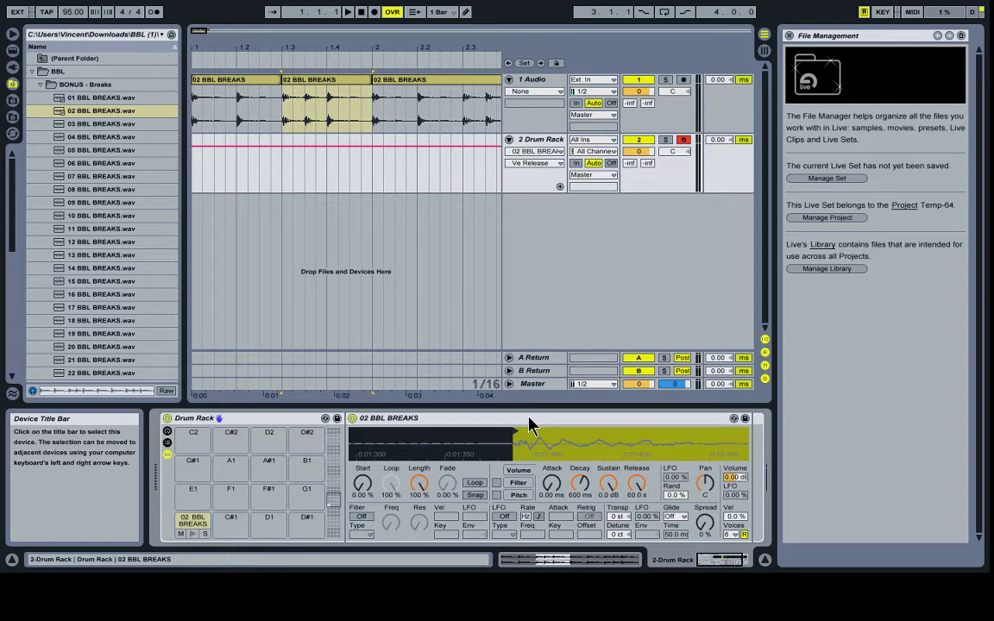
# - Try a lower transposition on the C1 pad's sample and return it to 0 st
pyautogui.click(617, 517)
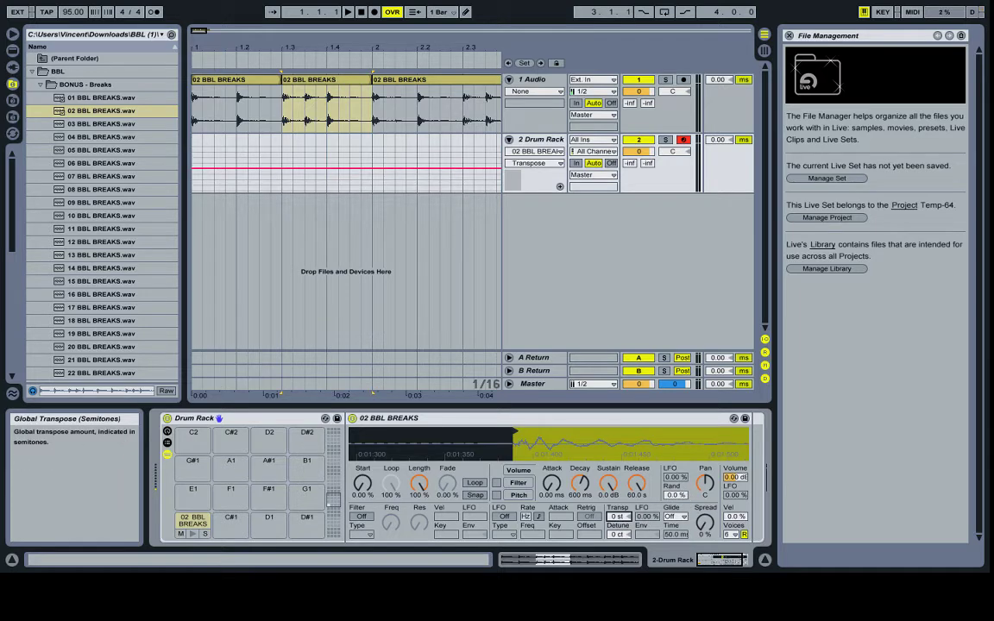
pyautogui.moveTo(616, 517); pyautogui.dragTo(619, 520)
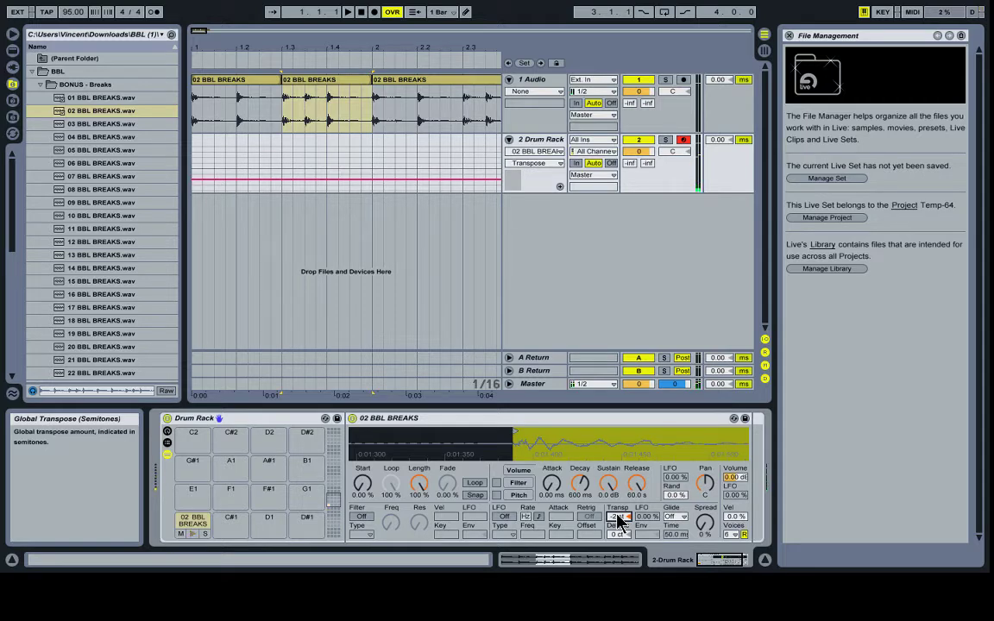
pyautogui.moveTo(619, 520); pyautogui.dragTo(619, 511)
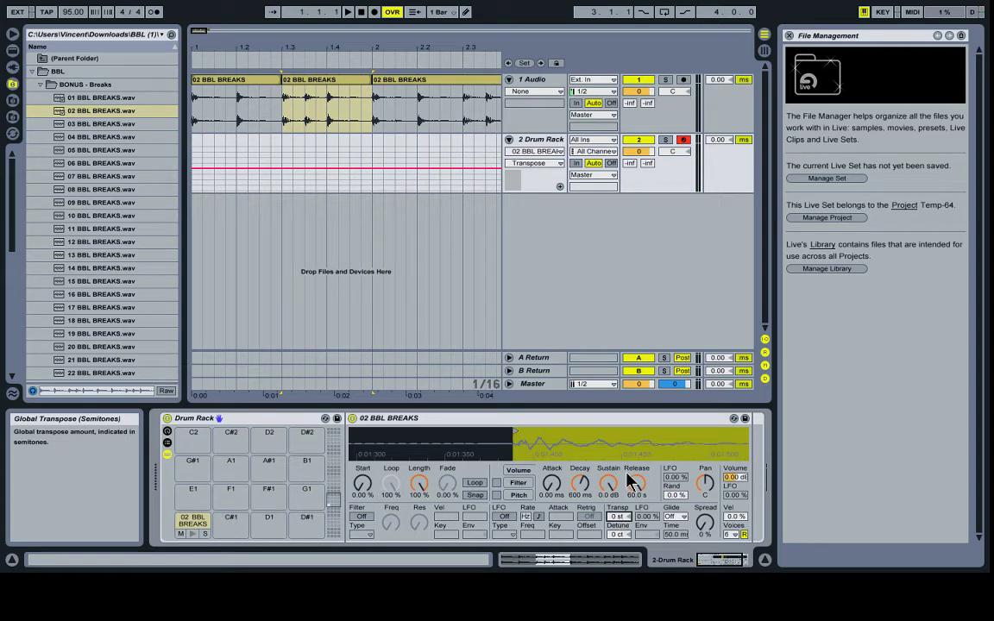
pyautogui.click(313, 76)
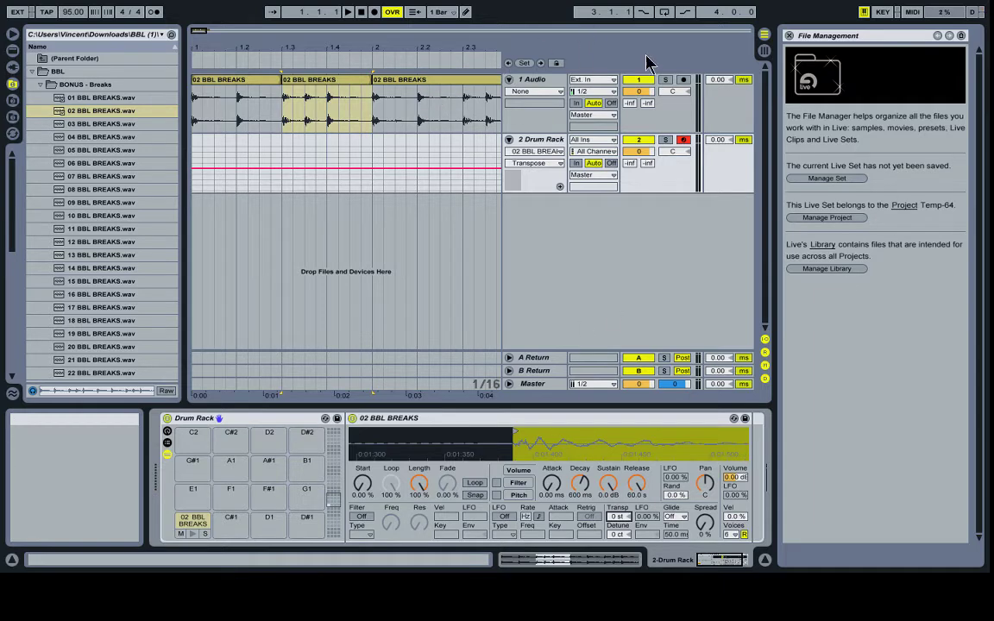
pyautogui.click(764, 35)
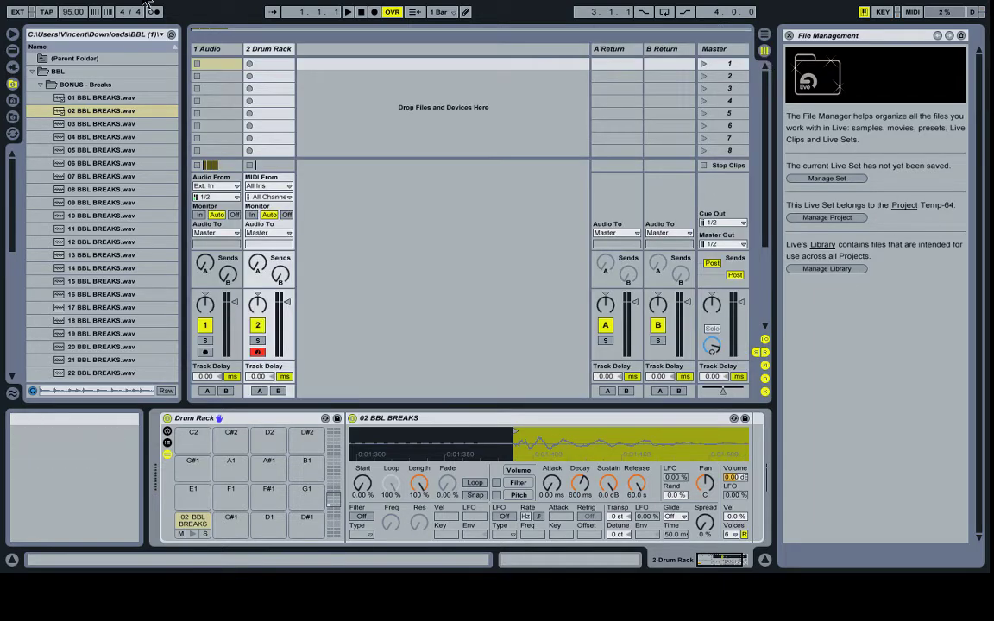
pyautogui.click(262, 49)
pyautogui.click(763, 34)
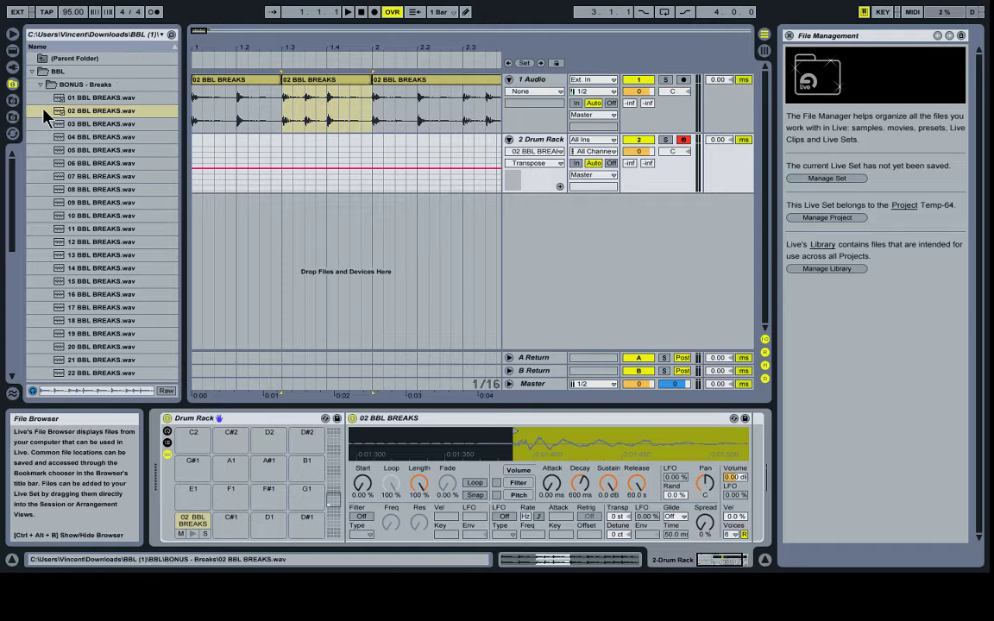
# - Load the last section of the split break onto the C#1 pad and set its volume to 0 dB and release to 60 s
pyautogui.click(423, 90)
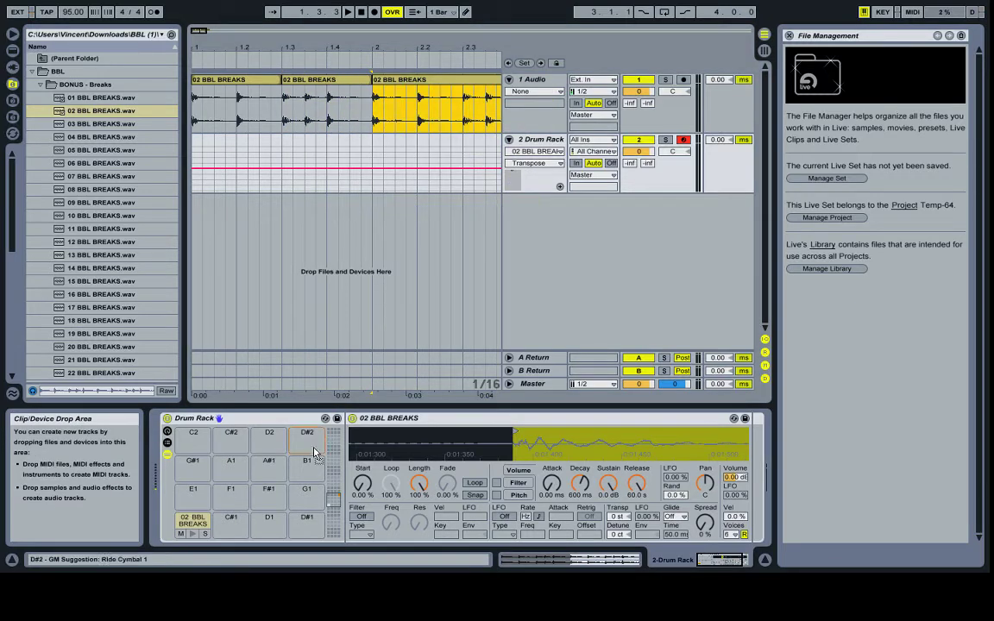
pyautogui.moveTo(230, 535); pyautogui.dragTo(229, 534)
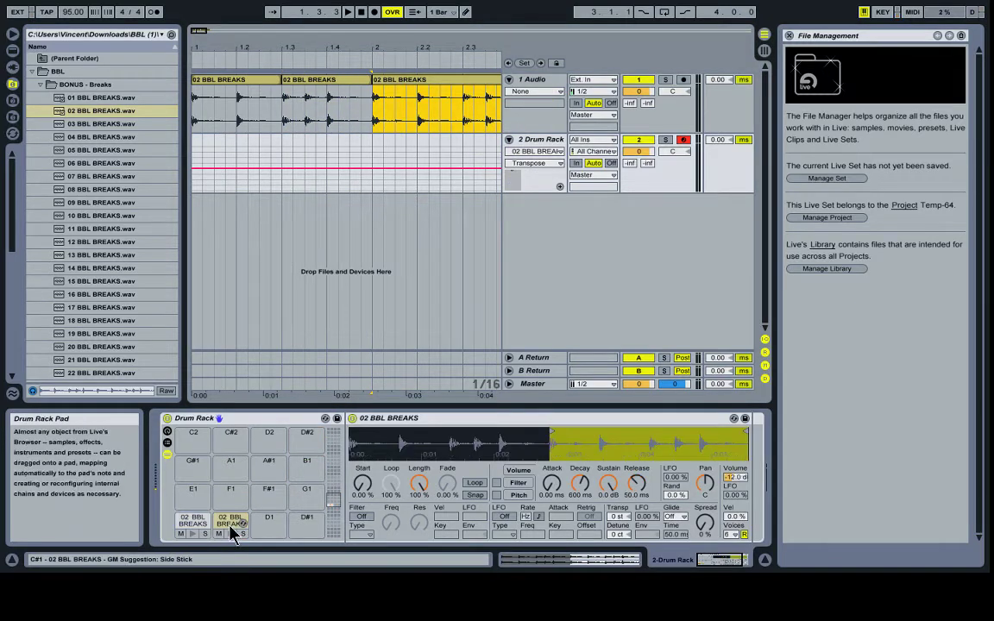
pyautogui.click(730, 483)
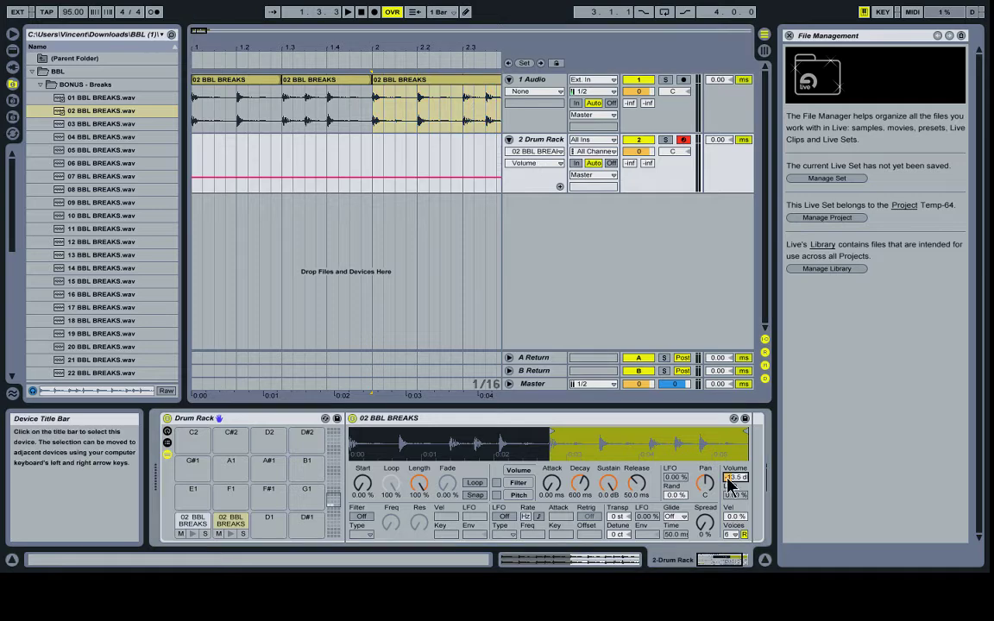
pyautogui.write('0')
pyautogui.press('Return')
pyautogui.moveTo(635, 484); pyautogui.dragTo(635, 474)
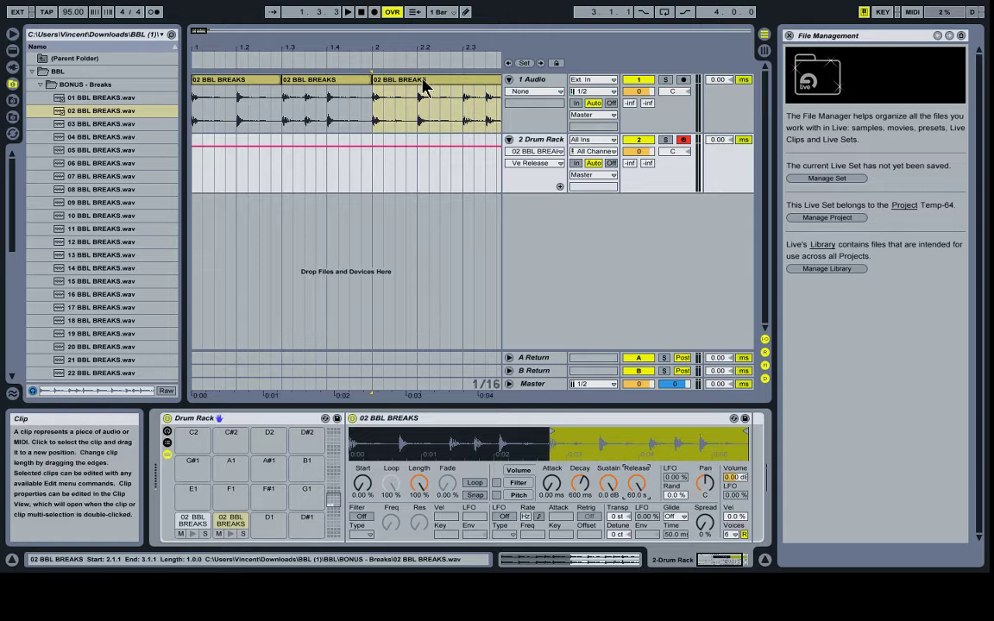
# - Load the last section of the split break onto the D1 and D#1 pads as well
pyautogui.moveTo(423, 86); pyautogui.dragTo(269, 523)
pyautogui.moveTo(387, 82); pyautogui.dragTo(290, 521)
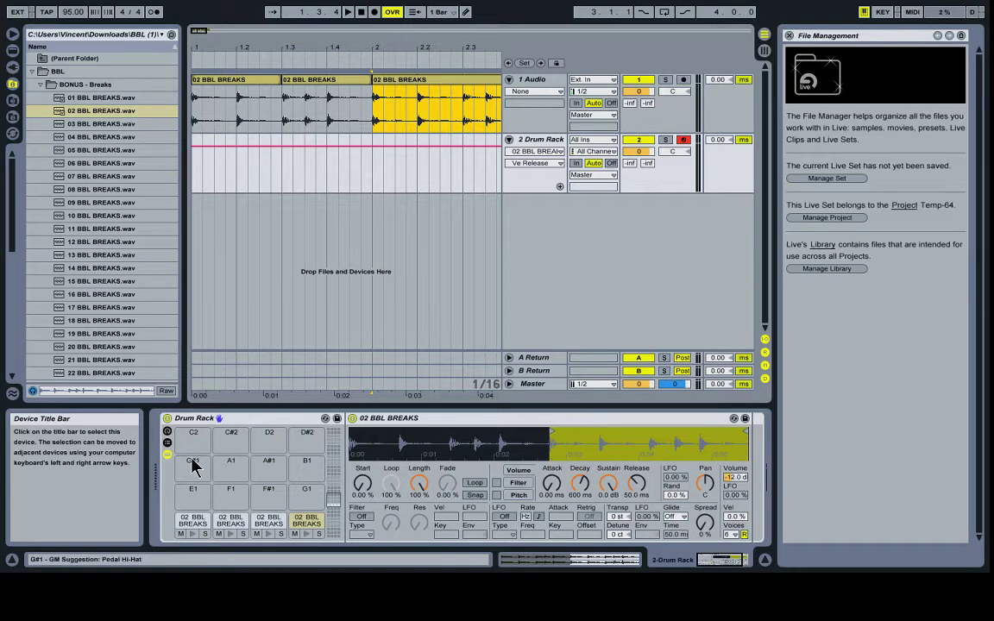
# - Narrow the C#1 pad's sample region to the section's second drum hit, ending before the third hit
pyautogui.click(230, 524)
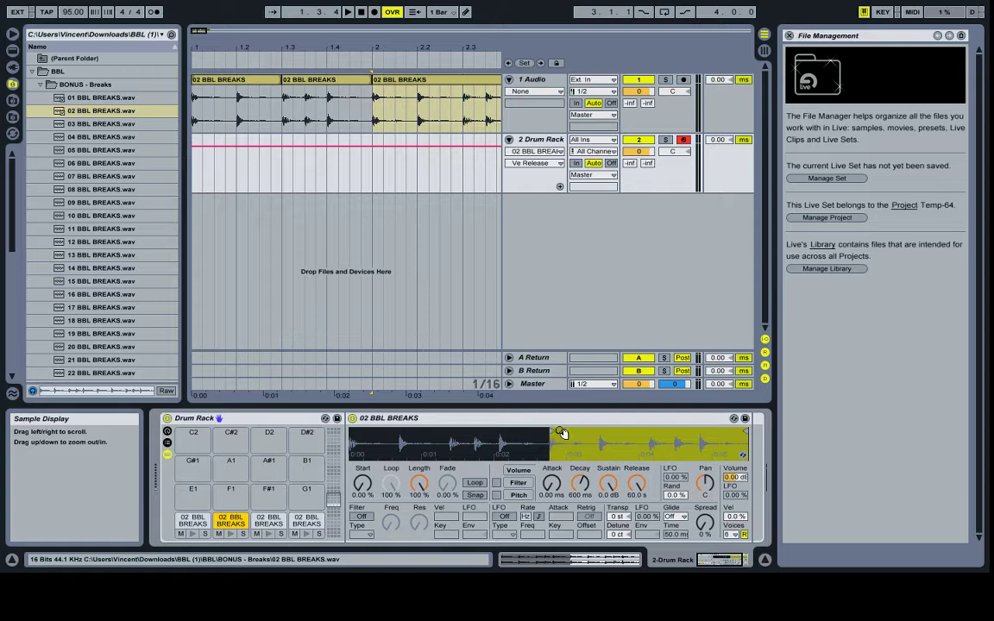
pyautogui.moveTo(552, 431); pyautogui.dragTo(599, 430)
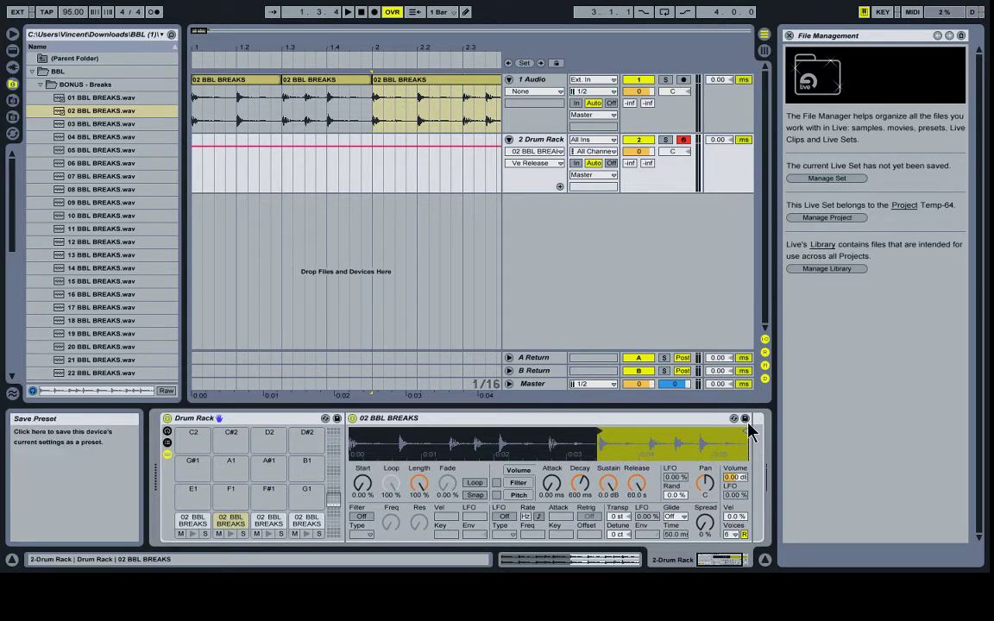
pyautogui.moveTo(744, 429); pyautogui.dragTo(648, 414)
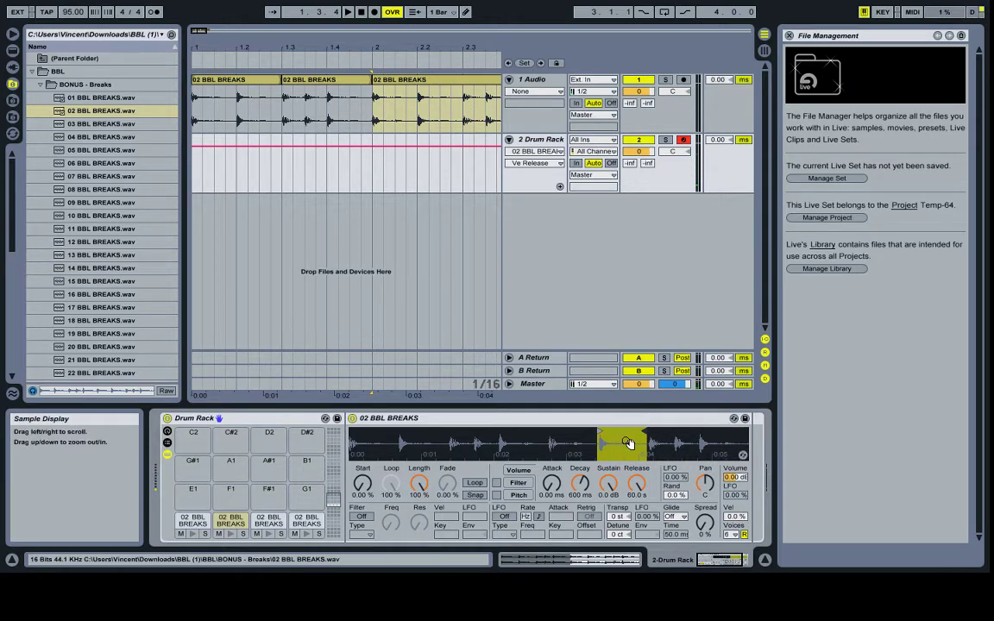
# - Align the start of the C#1 pad's sample region with the hit's transient and audition it
pyautogui.moveTo(629, 442); pyautogui.dragTo(649, 513)
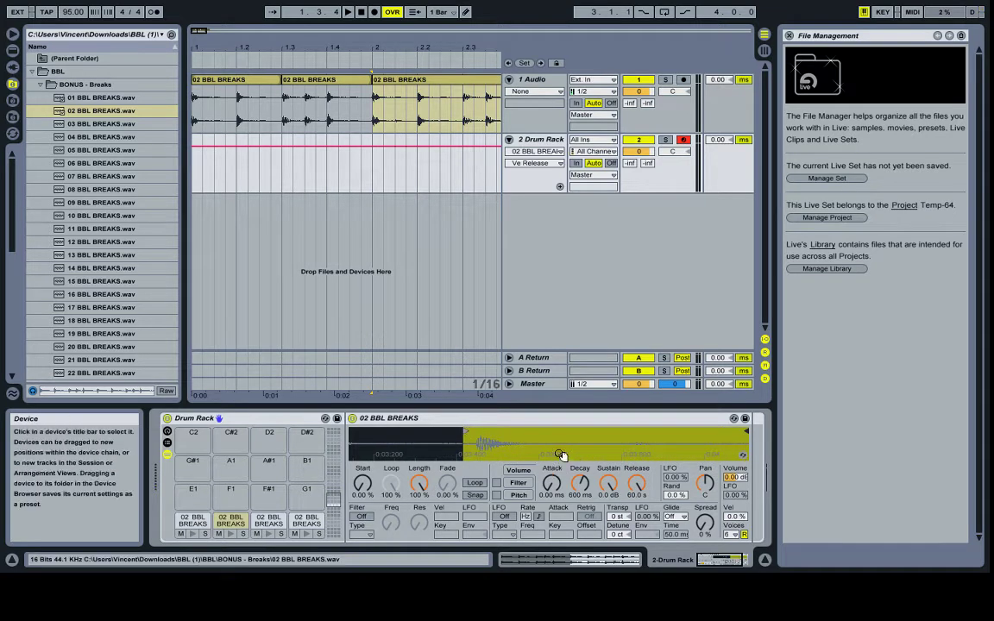
pyautogui.moveTo(554, 451); pyautogui.dragTo(498, 418)
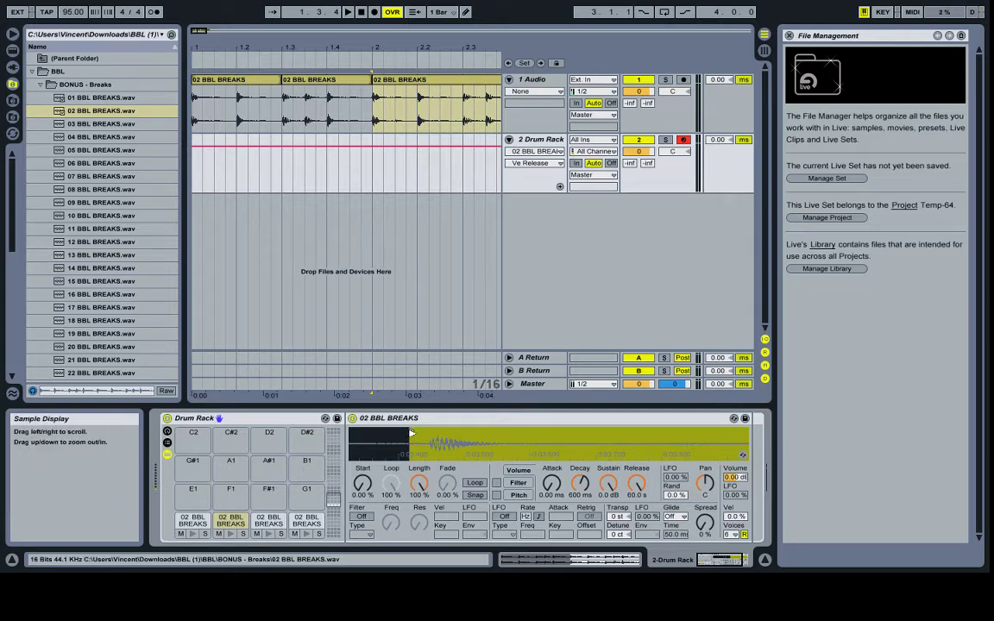
pyautogui.moveTo(411, 432); pyautogui.dragTo(429, 429)
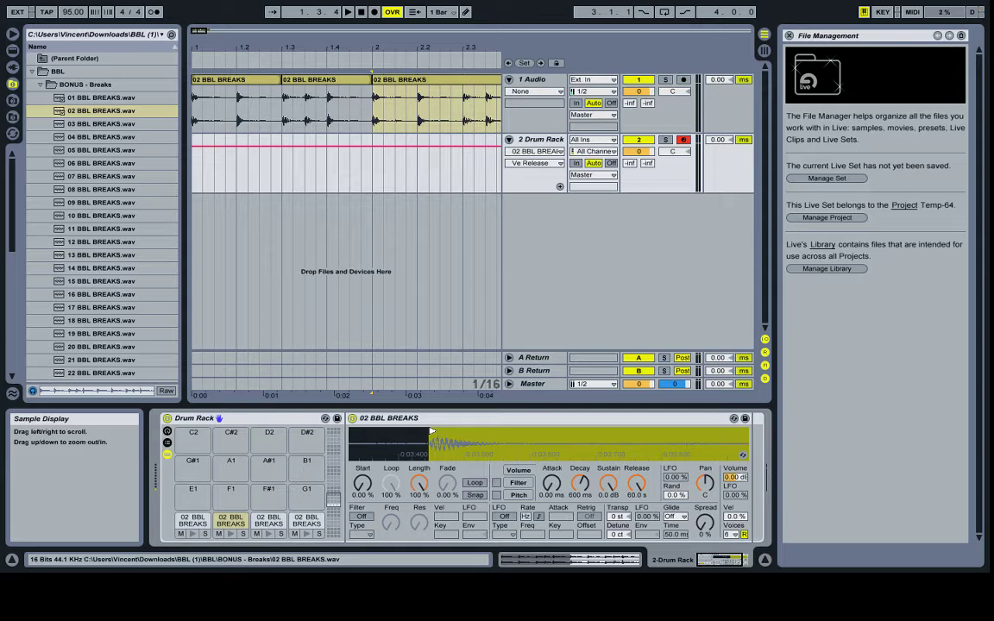
pyautogui.press('w')
pyautogui.press('w')
pyautogui.press('w')
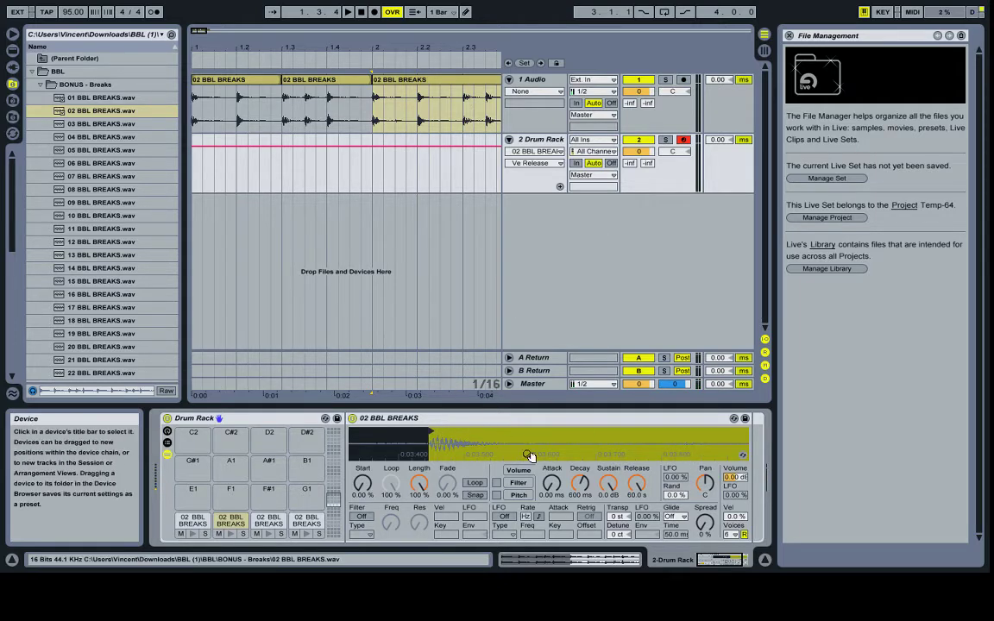
# - Trim the end of the C#1 pad's sample region to just before 3.8 s, auditioning the hit while adjusting
pyautogui.moveTo(721, 556); pyautogui.dragTo(732, 557)
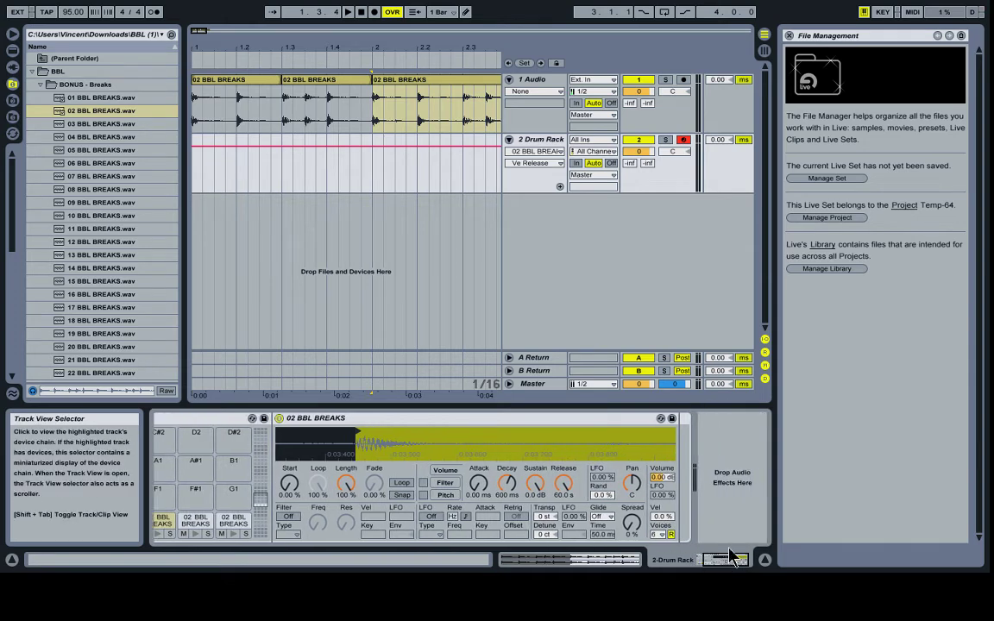
pyautogui.moveTo(635, 454)
pyautogui.mouseDown()
pyautogui.moveTo(472, 455)
pyautogui.moveTo(480, 436)
pyautogui.mouseUp()
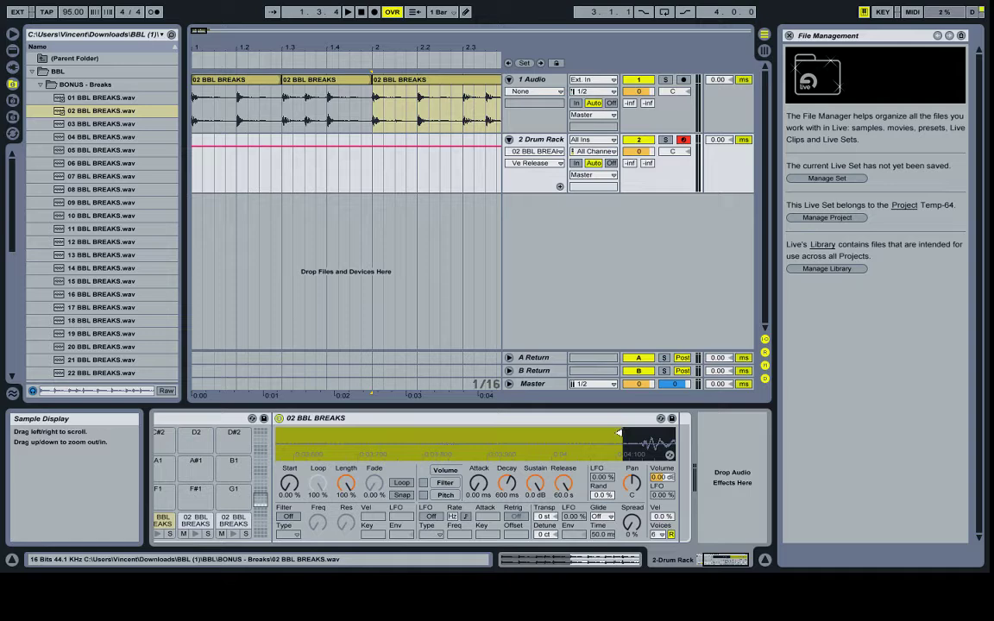
pyautogui.moveTo(618, 433)
pyautogui.mouseDown()
pyautogui.moveTo(473, 403)
pyautogui.moveTo(402, 408)
pyautogui.moveTo(395, 441)
pyautogui.moveTo(565, 442)
pyautogui.mouseUp()
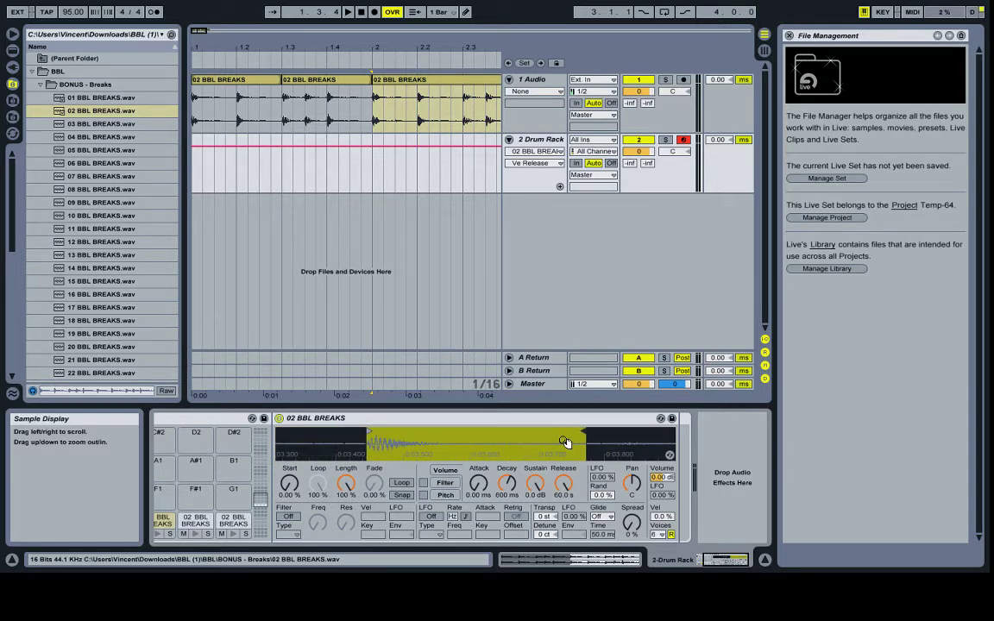
pyautogui.press('w')
pyautogui.press('w')
pyautogui.moveTo(591, 434); pyautogui.dragTo(614, 437)
pyautogui.press('w')
pyautogui.press('w')
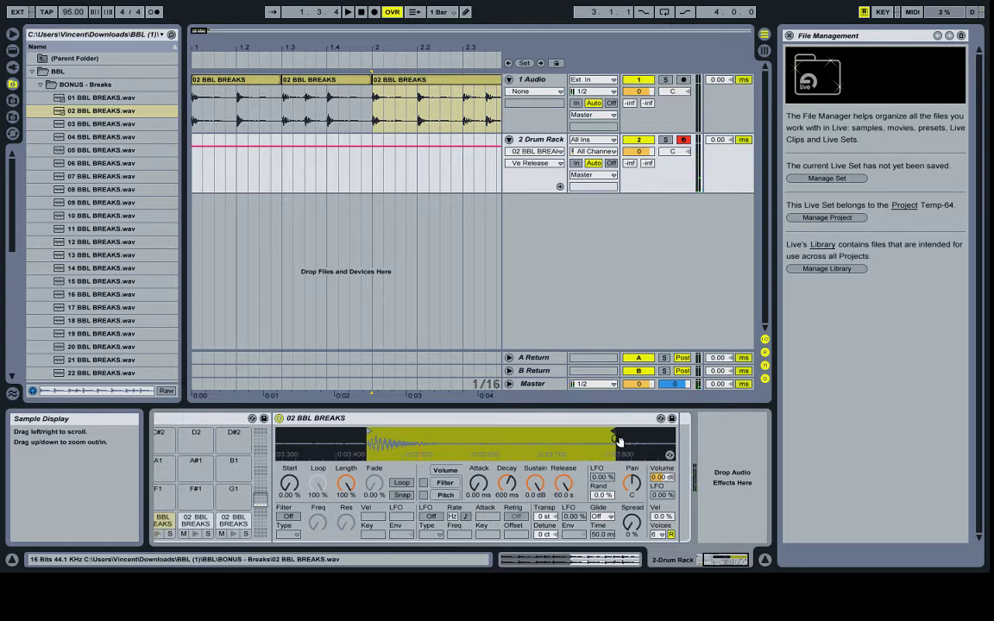
pyautogui.moveTo(617, 440); pyautogui.dragTo(602, 430)
pyautogui.press('w')
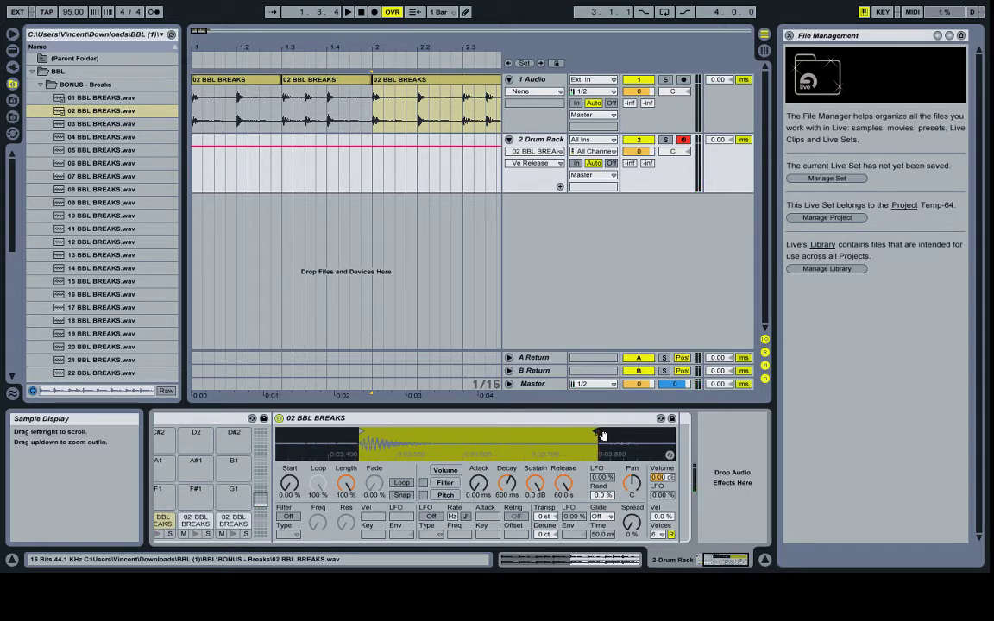
pyautogui.moveTo(602, 433); pyautogui.dragTo(588, 430)
pyautogui.press('w')
pyautogui.press('w')
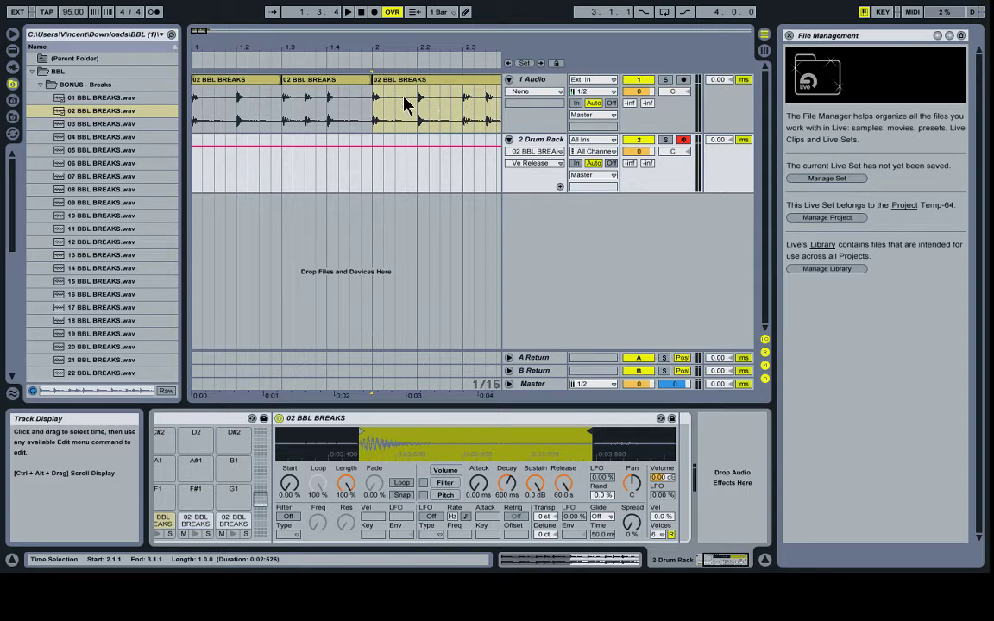
# - Move the start of the D1 pad's sample region past the section's first drum hit, to just after 3 s
pyautogui.click(199, 522)
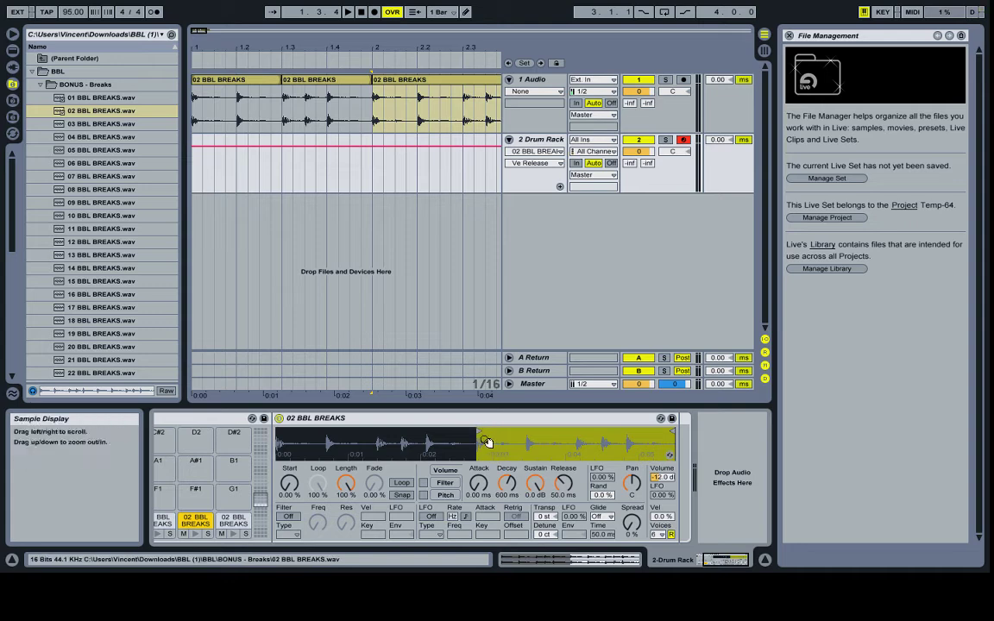
pyautogui.moveTo(487, 441); pyautogui.dragTo(487, 492)
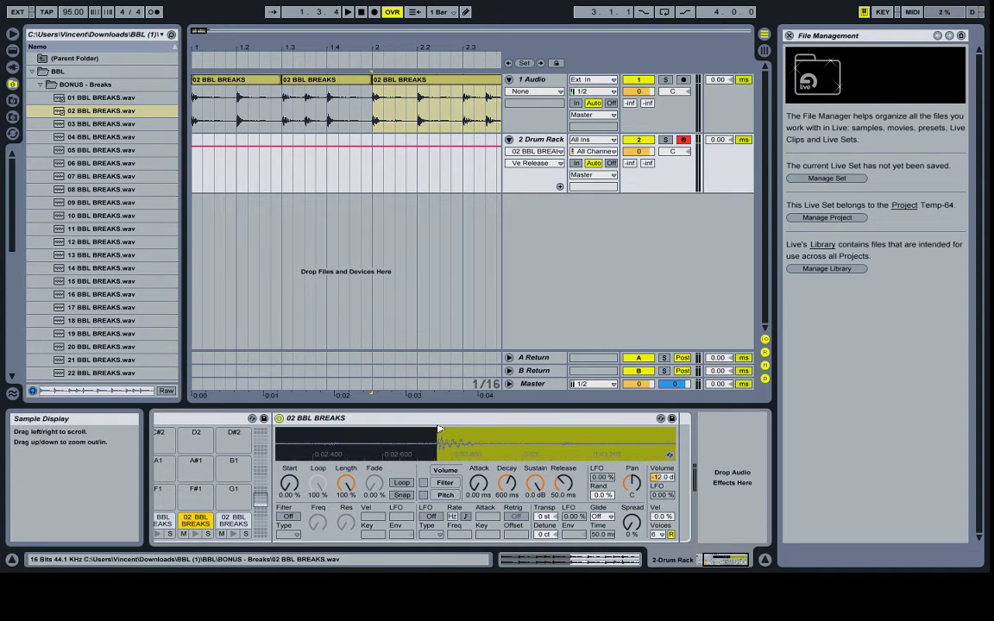
pyautogui.moveTo(440, 428); pyautogui.dragTo(552, 434)
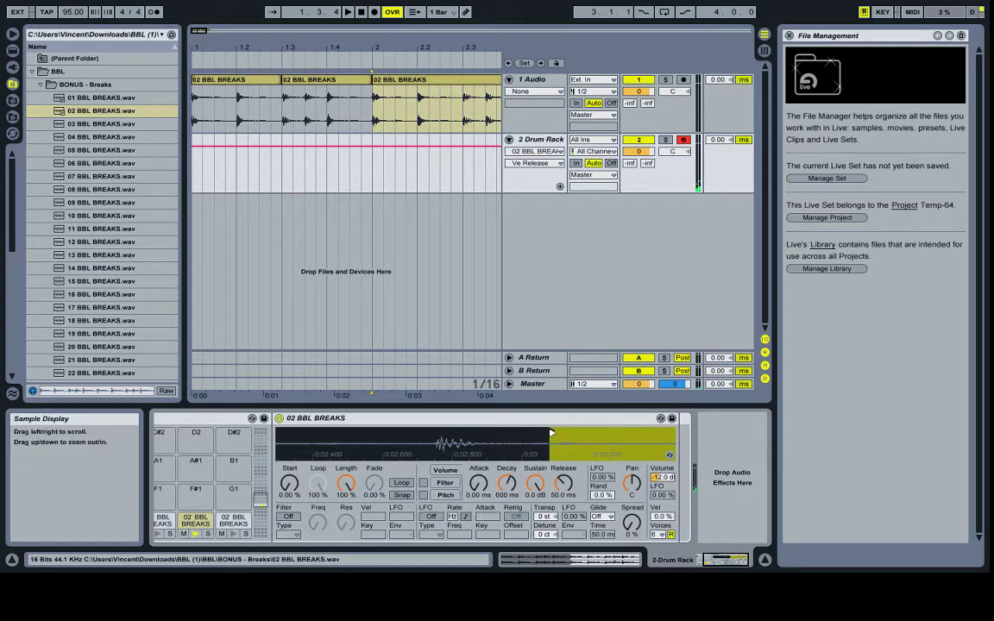
# - Set the D1 pad's sample volume to 0 dB and its release to 60 s
pyautogui.click(662, 477)
pyautogui.write('0')
pyautogui.press('Return')
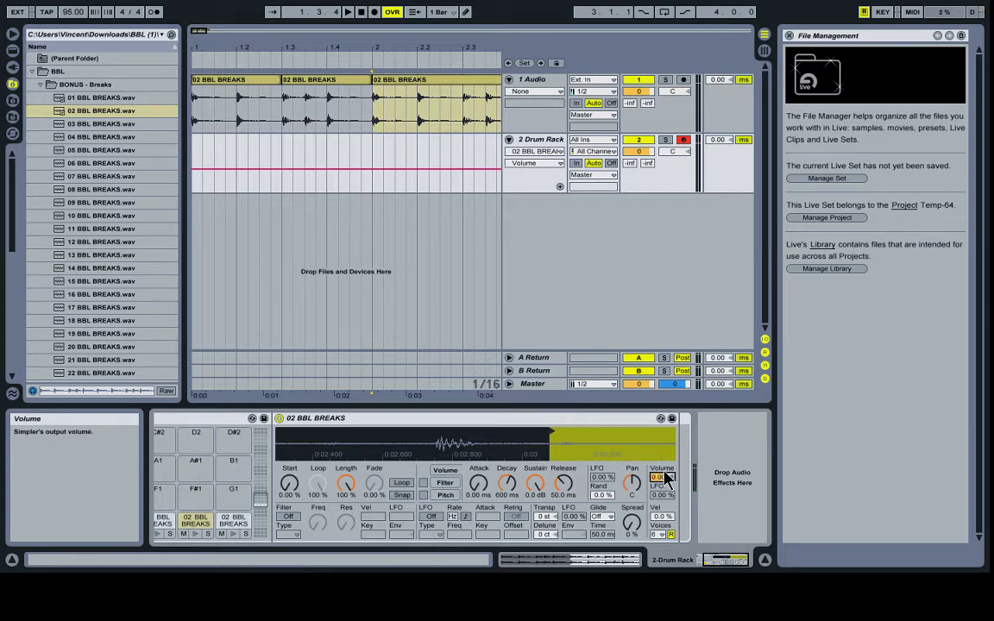
pyautogui.moveTo(565, 488); pyautogui.dragTo(564, 490)
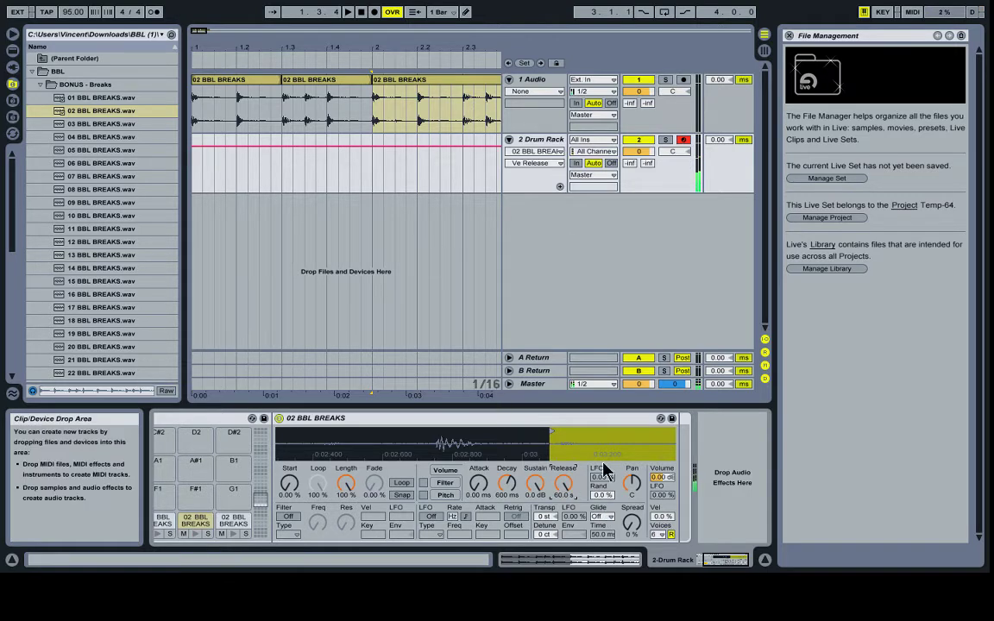
# - Trim the D1 pad's sample region to the quiet sound between two hits, ending at the next hit's transient
pyautogui.moveTo(586, 448); pyautogui.dragTo(586, 414)
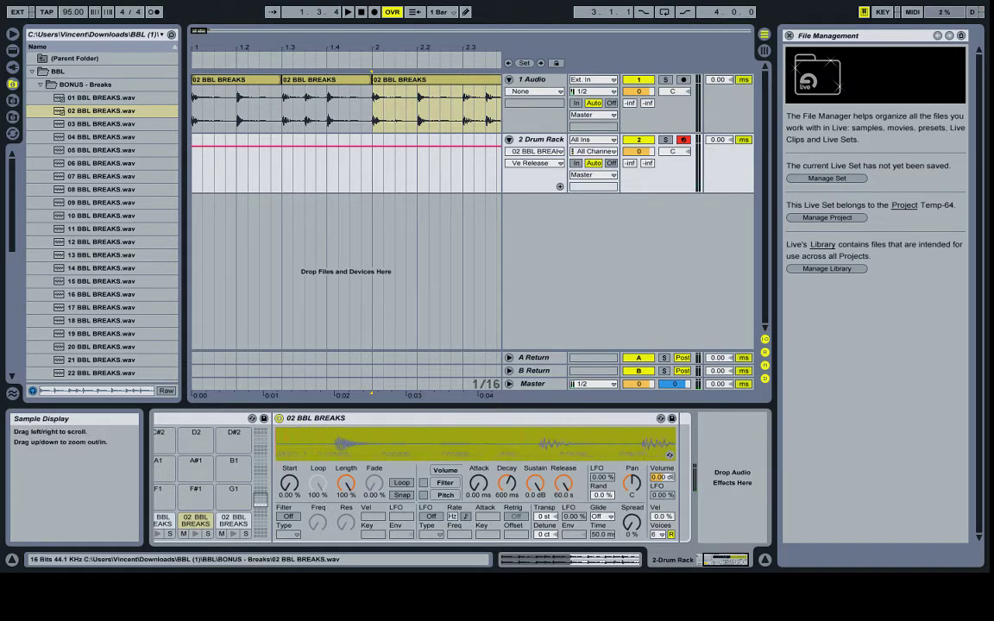
pyautogui.moveTo(361, 450); pyautogui.dragTo(431, 451)
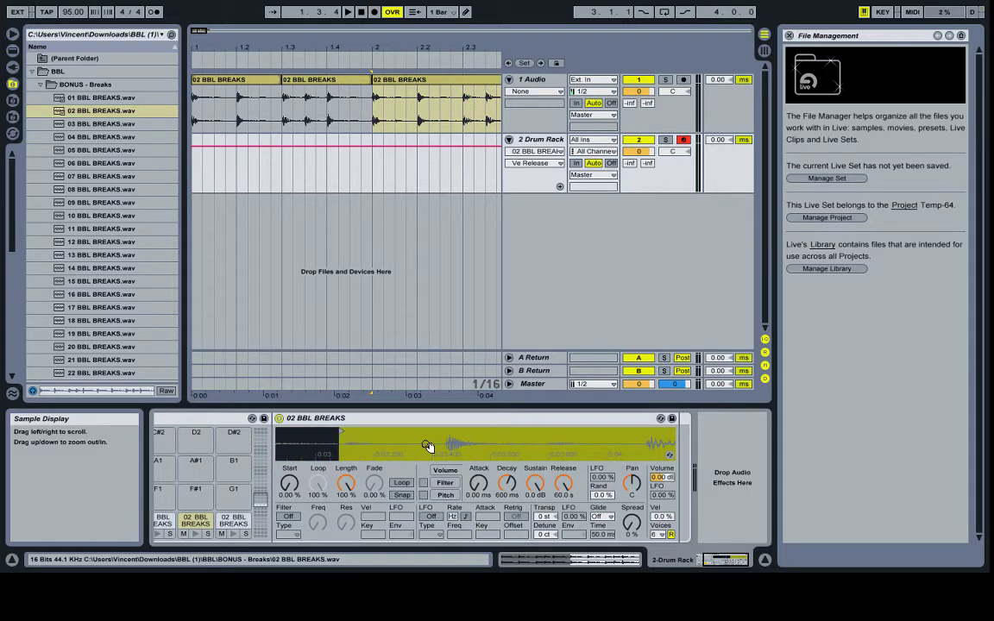
pyautogui.moveTo(428, 446); pyautogui.dragTo(428, 470)
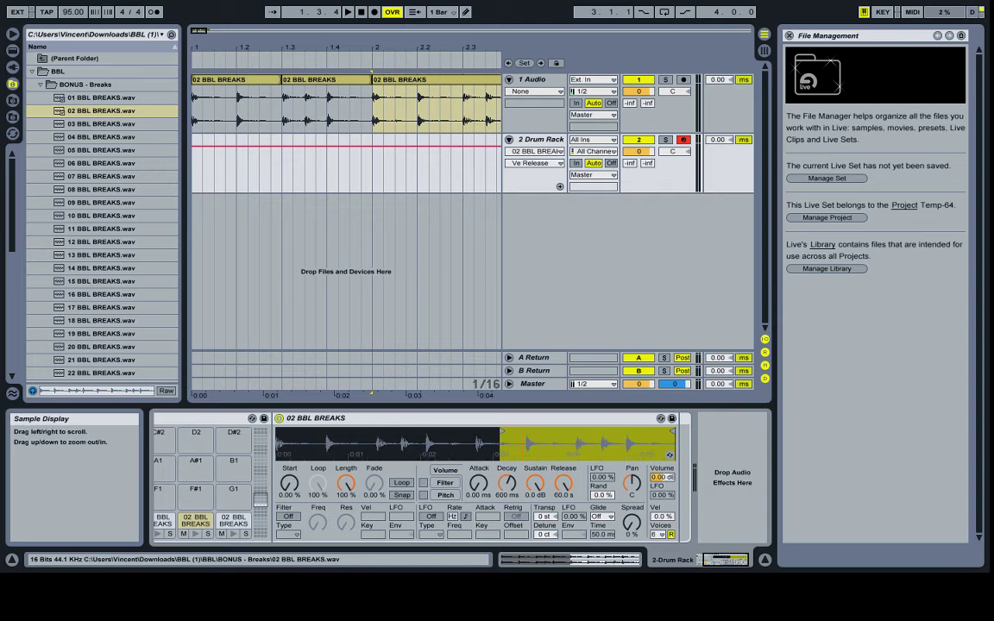
pyautogui.moveTo(656, 434)
pyautogui.mouseDown()
pyautogui.moveTo(606, 419)
pyautogui.moveTo(515, 418)
pyautogui.moveTo(517, 485)
pyautogui.mouseUp()
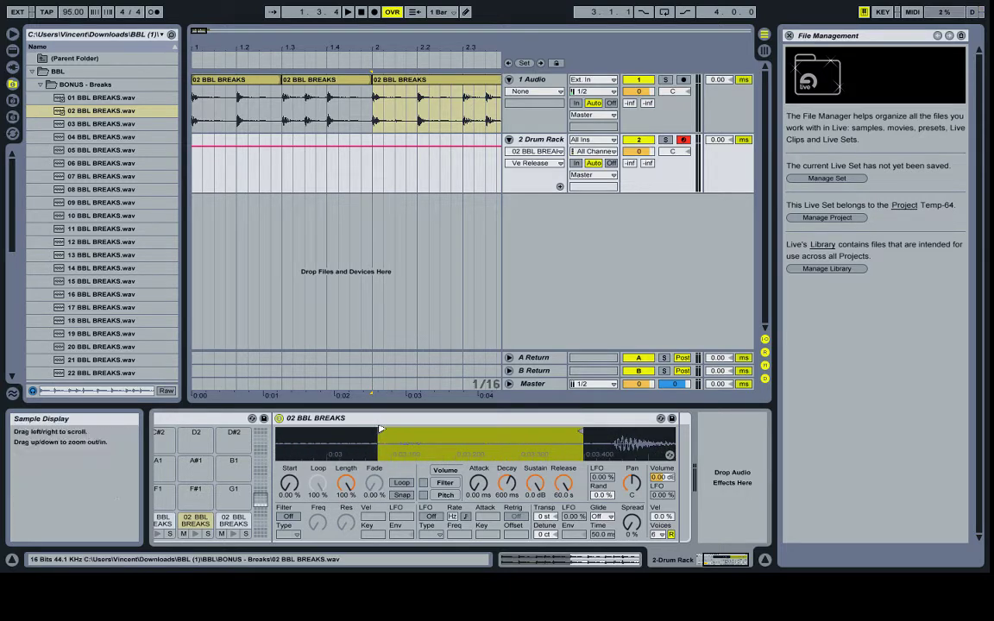
pyautogui.moveTo(381, 429); pyautogui.dragTo(385, 425)
pyautogui.press('s')
pyautogui.moveTo(577, 429); pyautogui.dragTo(606, 431)
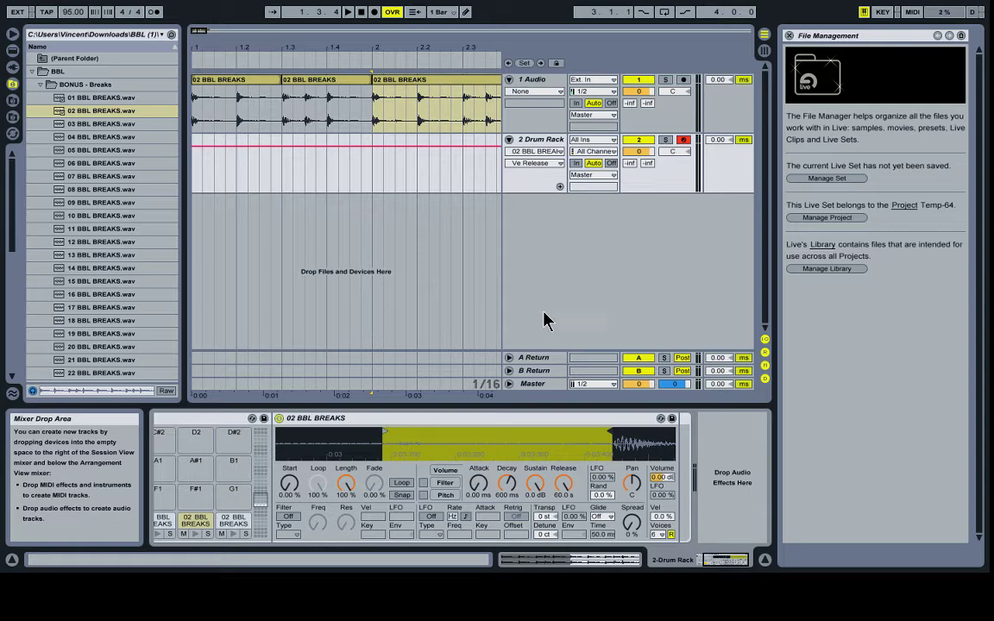
# - Delete the break sample from the Drum Rack's D#1 pad
pyautogui.moveTo(721, 561); pyautogui.dragTo(683, 558)
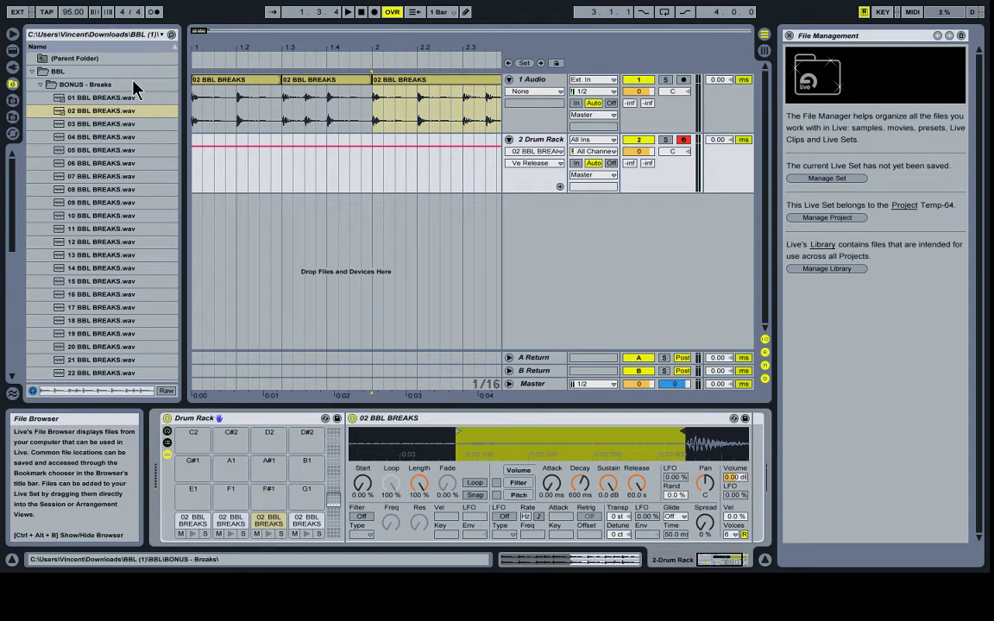
pyautogui.click(300, 526)
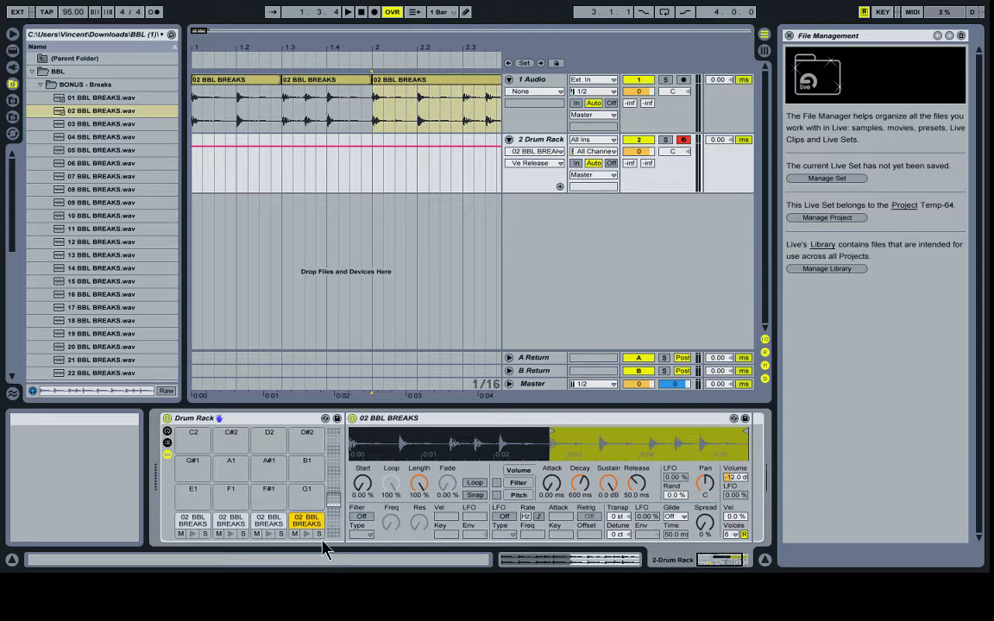
pyautogui.press('Delete')
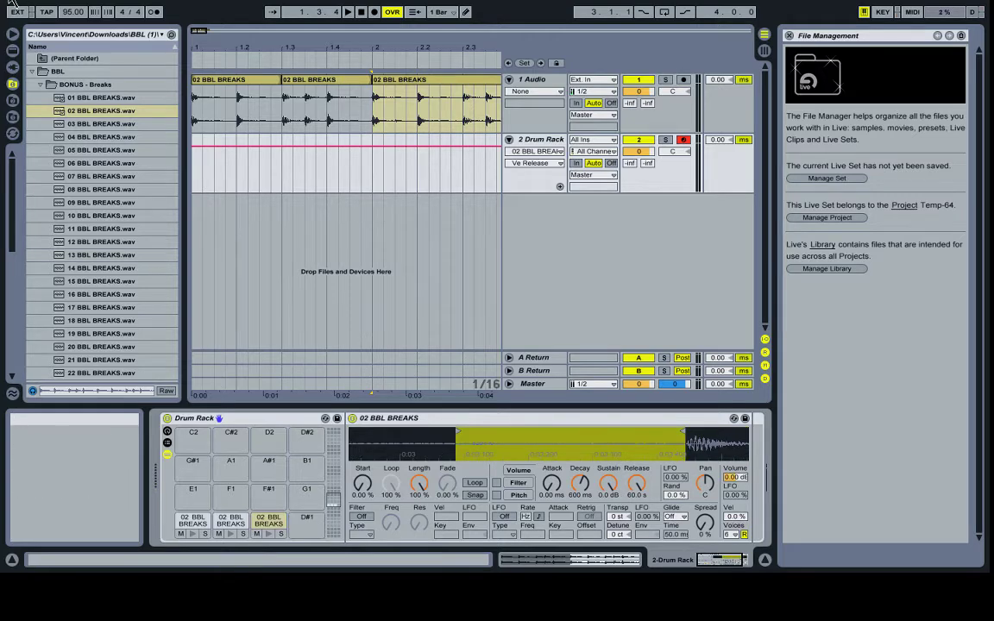
# - Browse the Workspace music library's Jazz folder and open the CD 3 - Forever Jazz folder inside Jazz Cafe
pyautogui.click(31, 71)
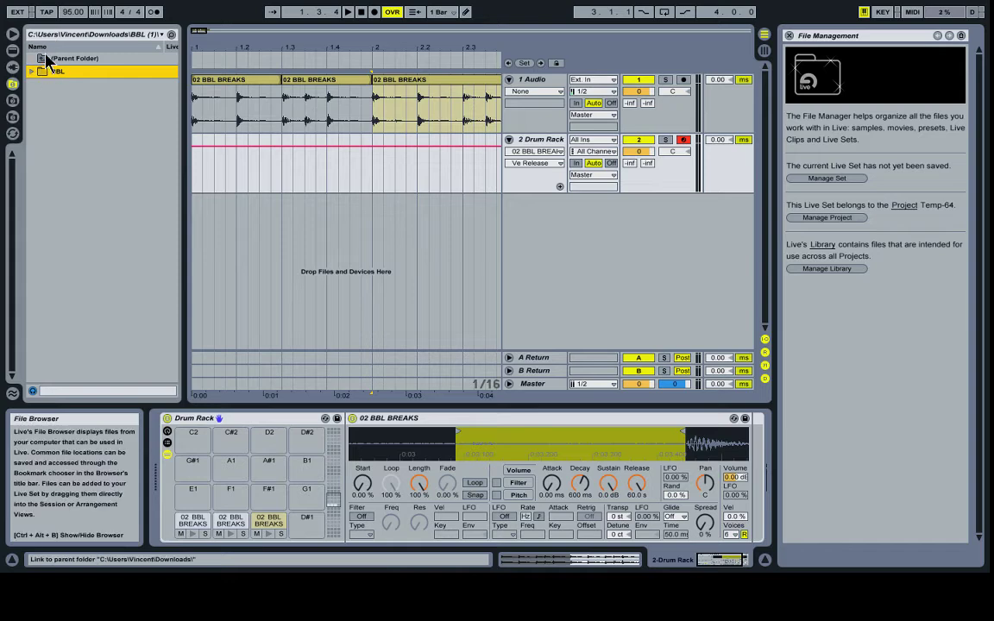
pyautogui.click(44, 56)
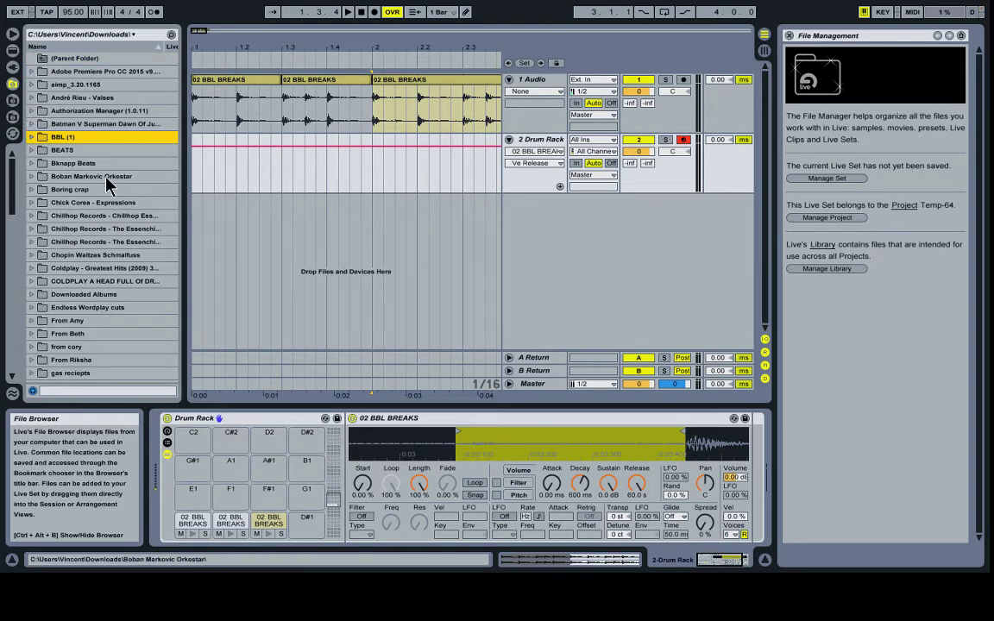
pyautogui.click(13, 100)
pyautogui.scroll(-4, 86, 233)
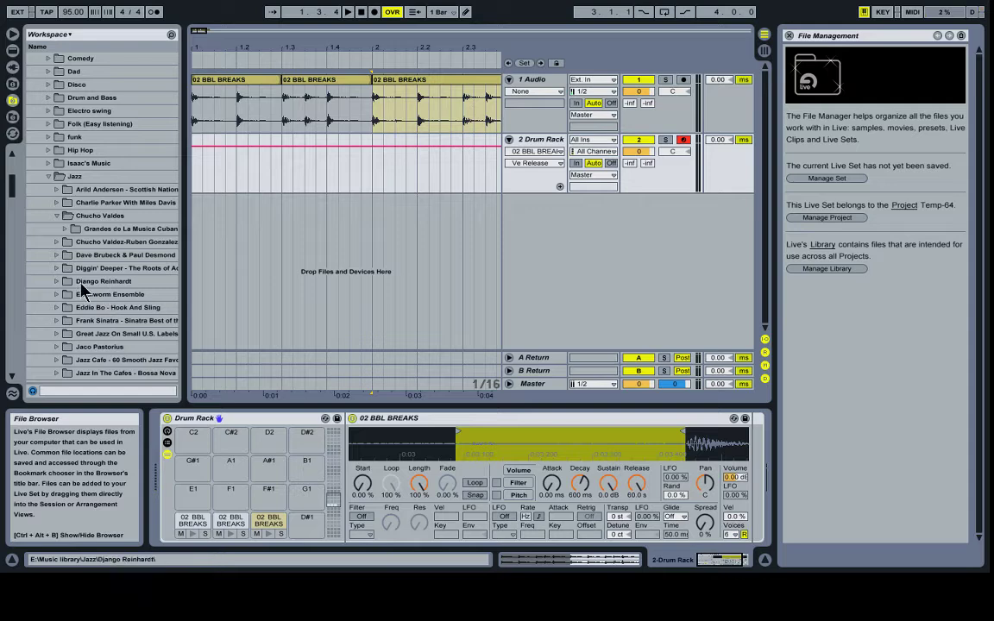
pyautogui.scroll(-4, 74, 261)
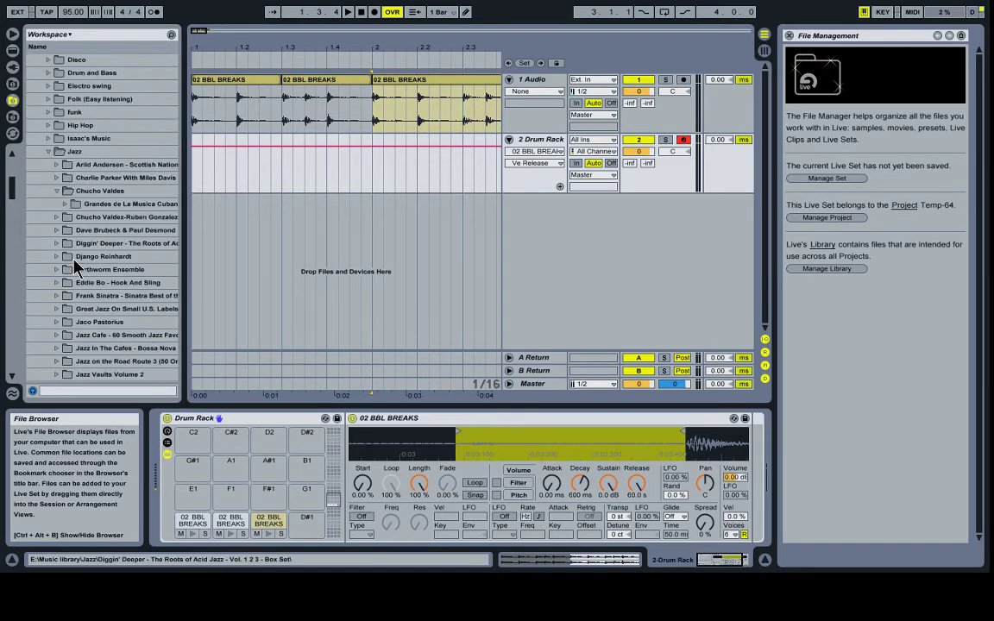
pyautogui.click(56, 310)
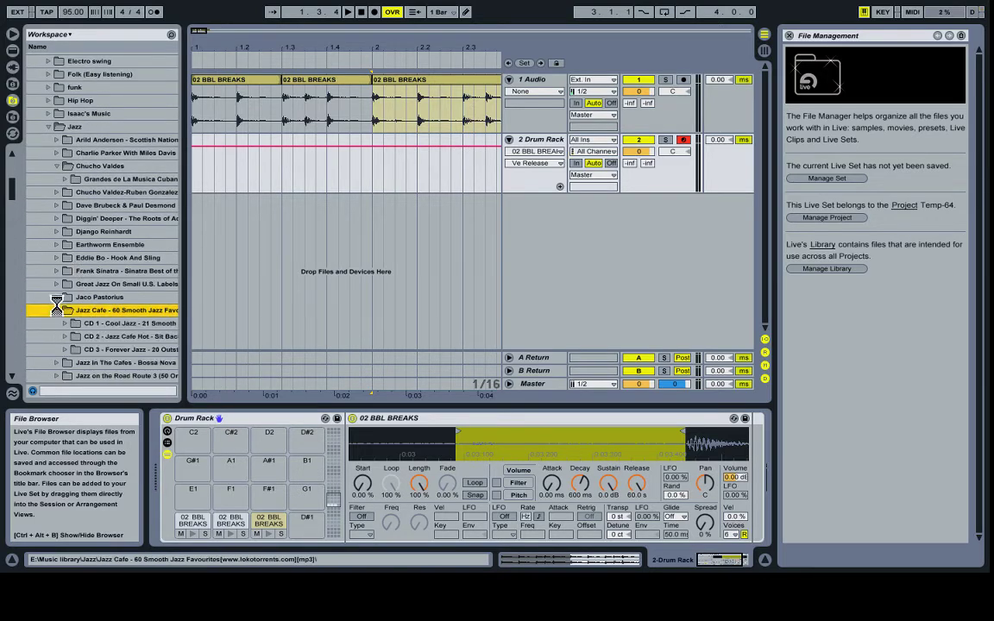
pyautogui.scroll(-2, 60, 307)
pyautogui.click(68, 326)
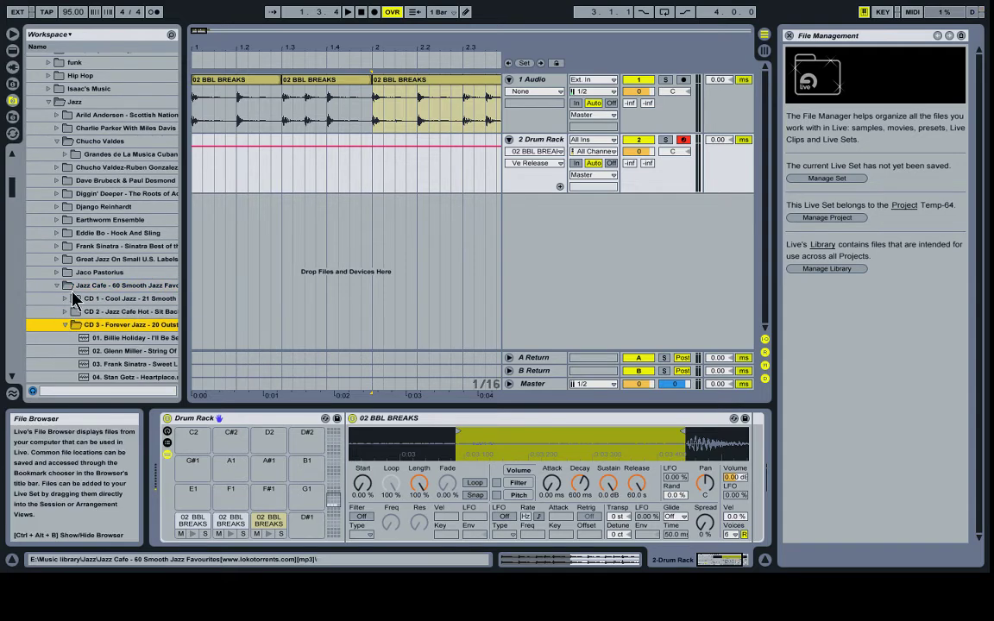
# - Preview several songs in the CD 3 folder and choose 05. Nat 'King' Cole - I'm Thru With Love
pyautogui.scroll(-4, 65, 261)
pyautogui.click(89, 291)
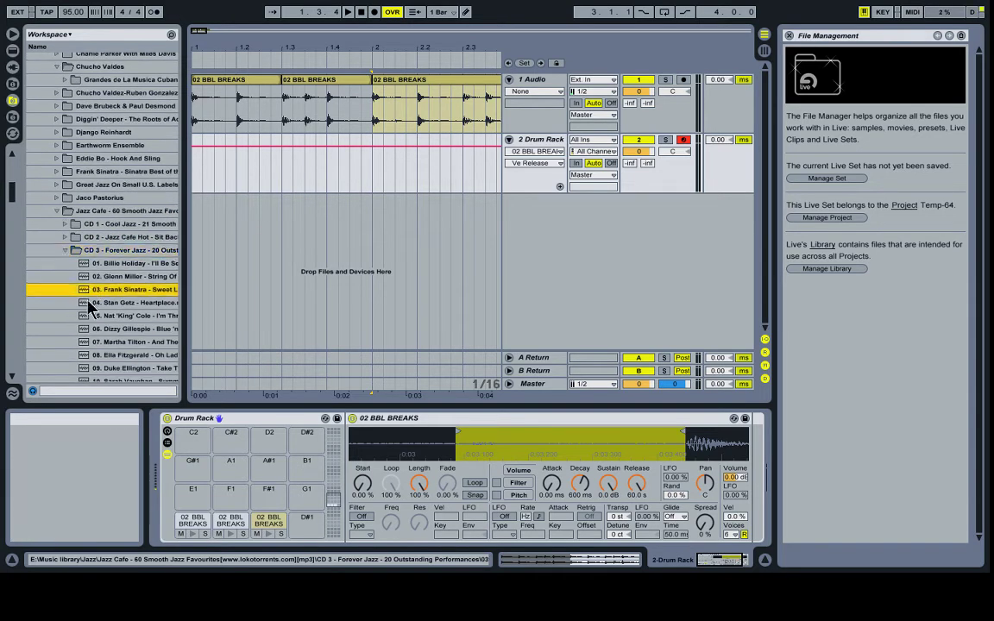
pyautogui.click(96, 316)
pyautogui.scroll(-1, 96, 318)
pyautogui.click(96, 313)
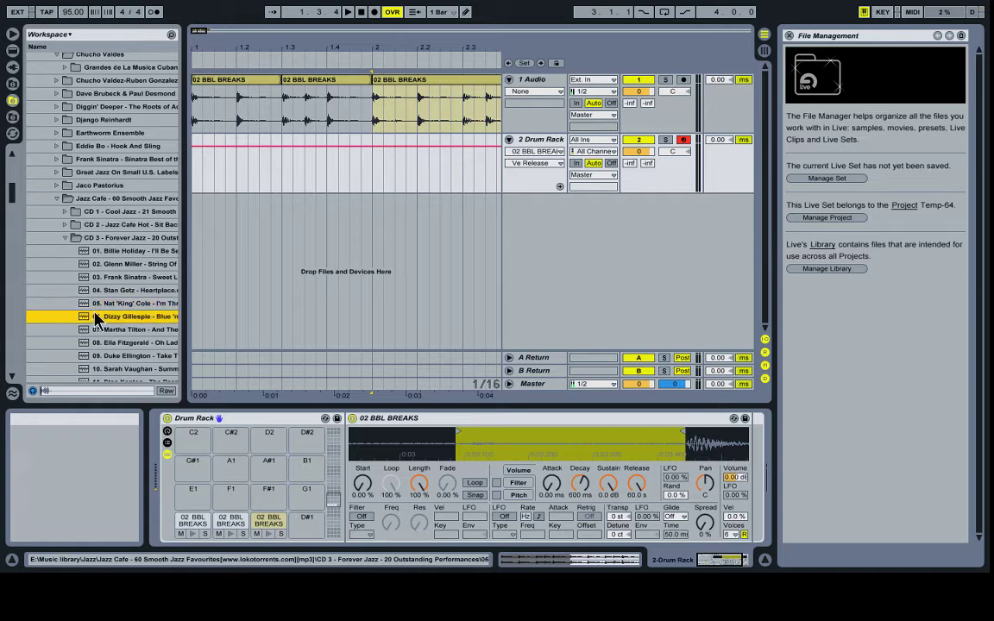
pyautogui.click(99, 306)
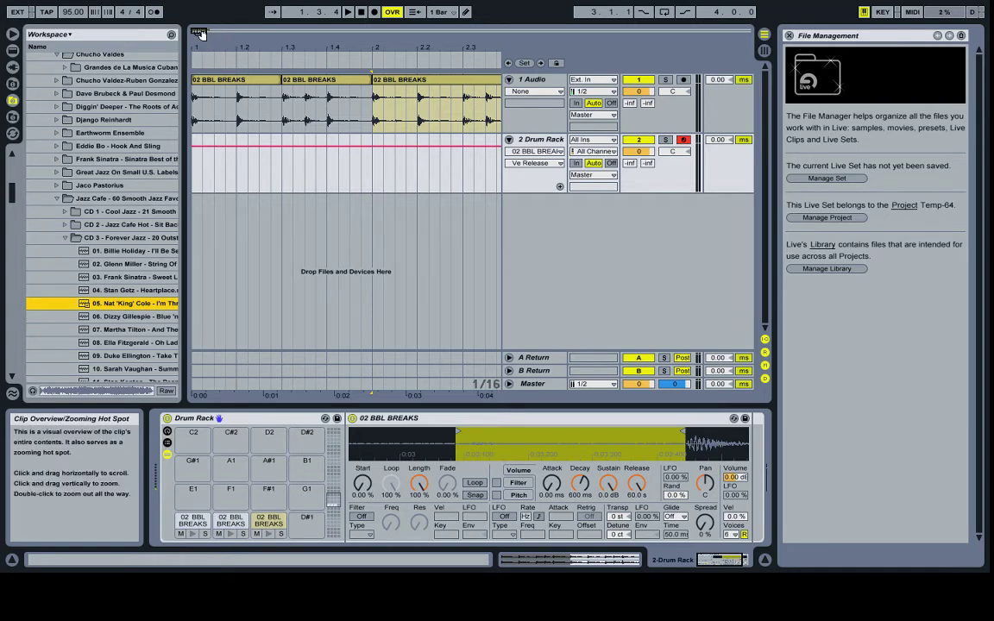
# - Place the Nat 'King' Cole song on the 1 Audio track at 3.2.1, after the drum break clips
pyautogui.moveTo(201, 35); pyautogui.dragTo(201, 6)
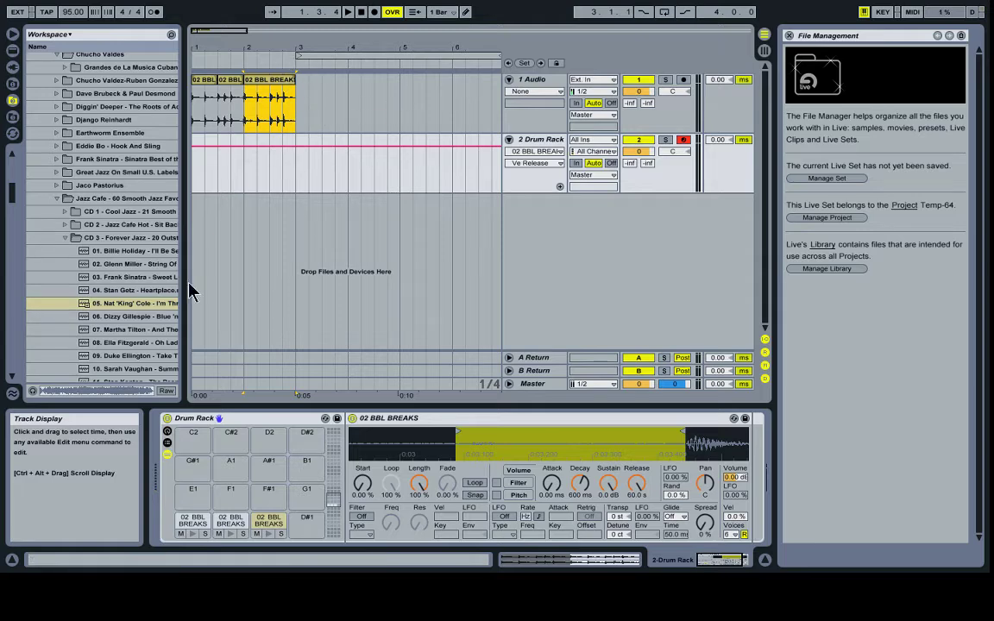
pyautogui.click(86, 307)
pyautogui.moveTo(86, 307); pyautogui.dragTo(314, 121)
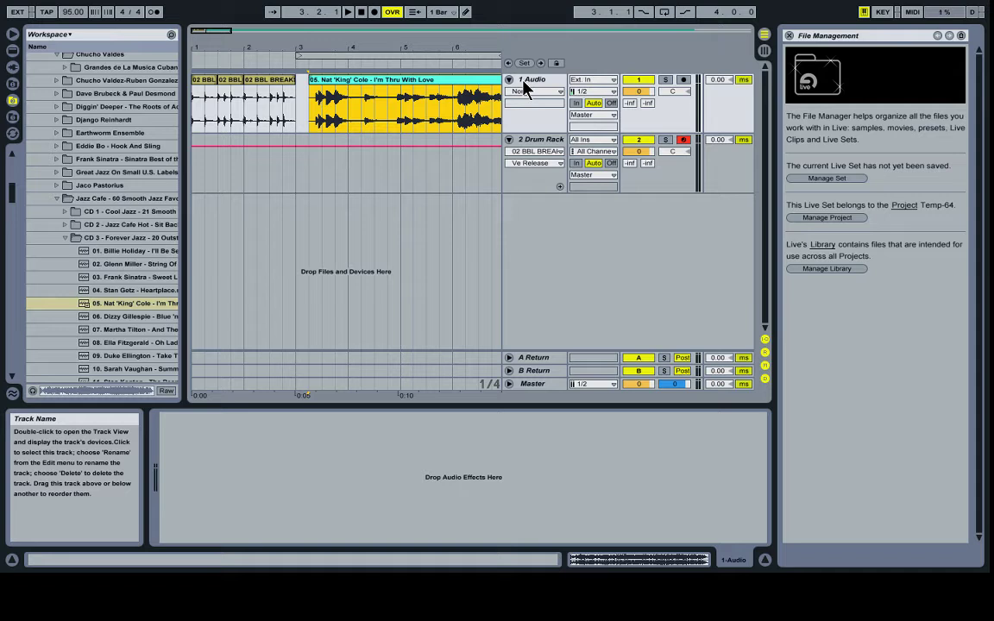
pyautogui.hotkey('ctrl', 't')
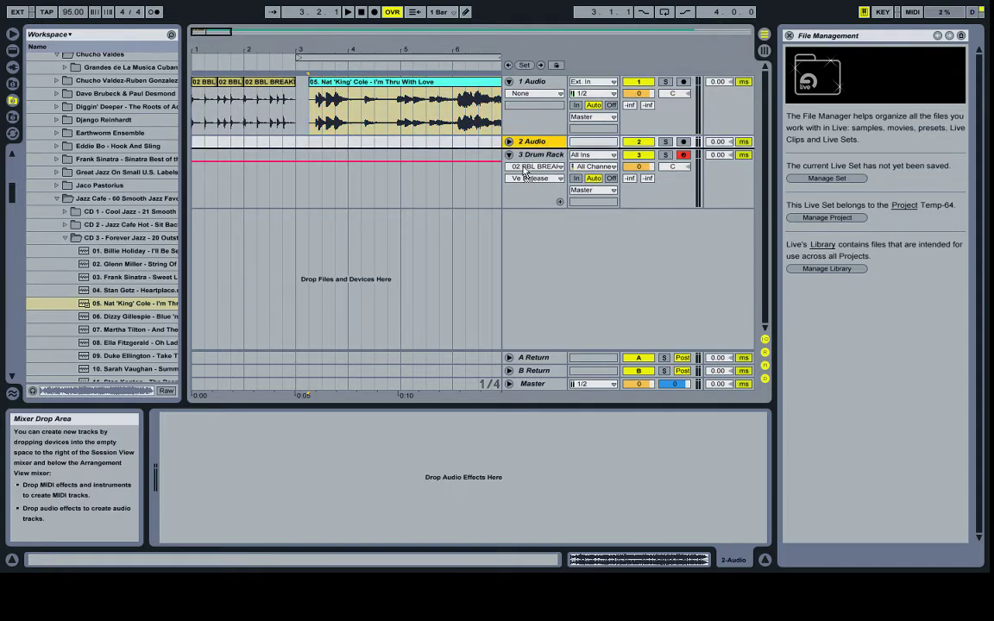
pyautogui.click(547, 87)
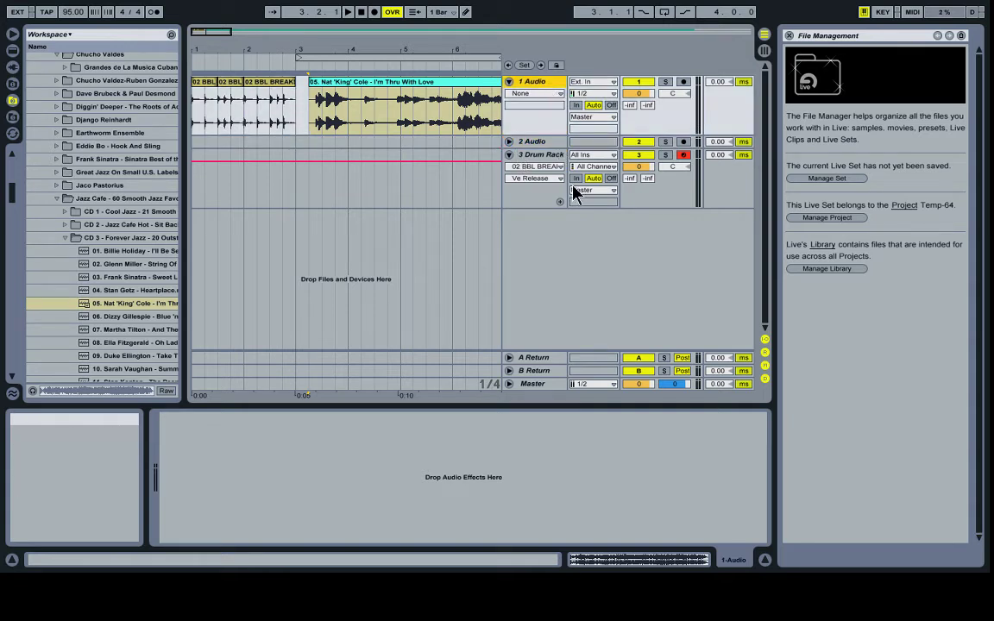
pyautogui.hotkey('ctrl', 't')
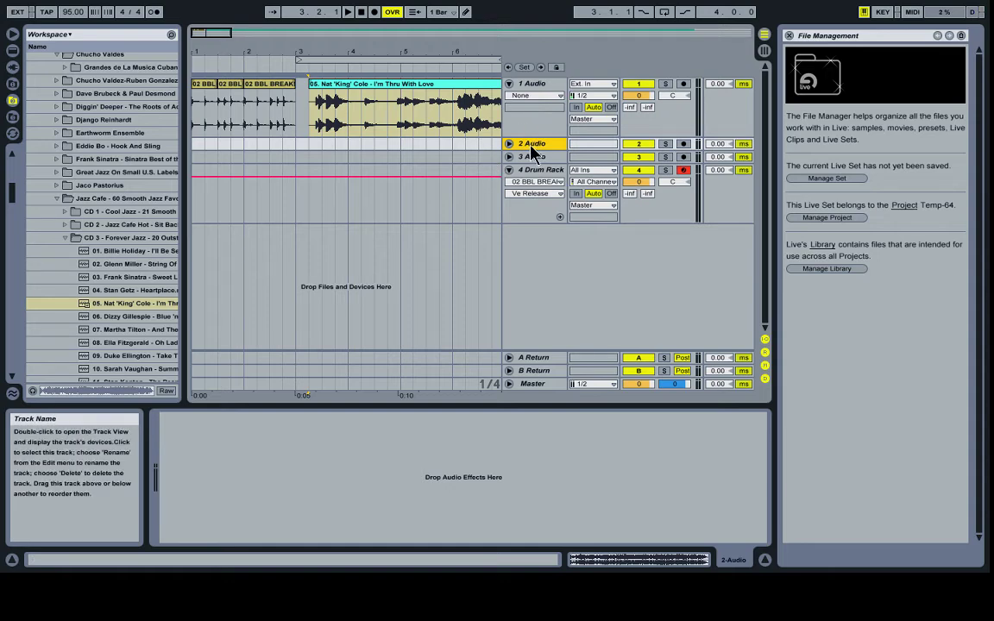
pyautogui.press('Delete')
pyautogui.press('Delete')
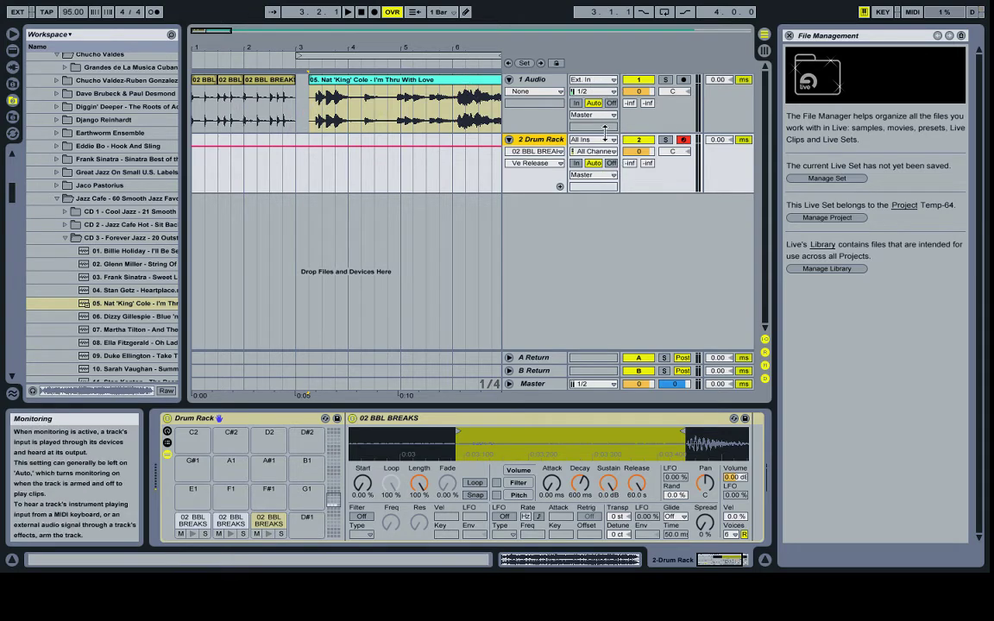
pyautogui.click(634, 82)
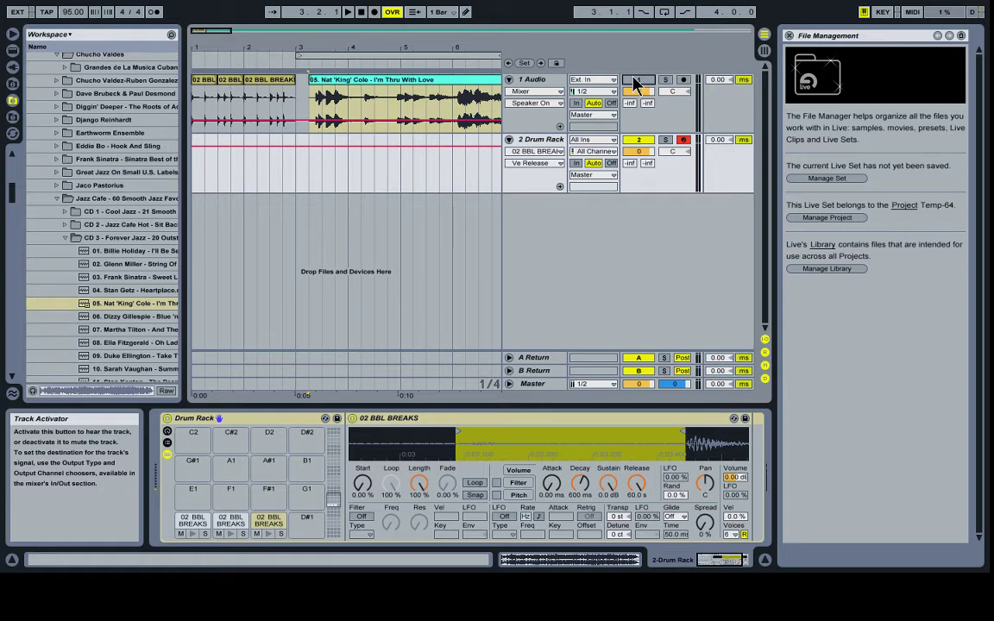
pyautogui.click(634, 82)
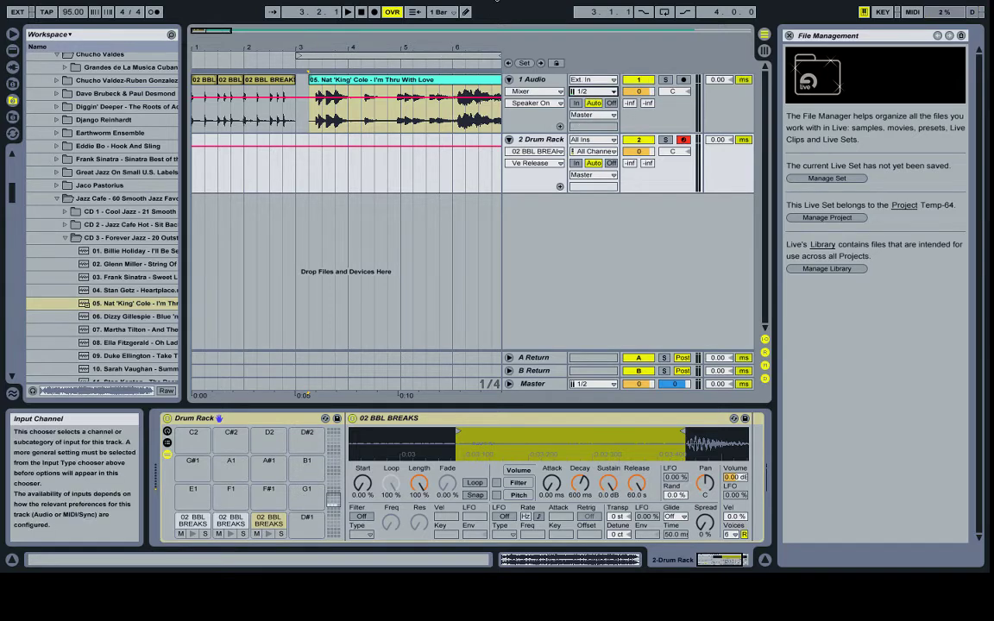
# - Select the Nat 'King' Cole clip's opening from 3.2.1 to 6.1.1 and split the clip at the selection's end
pyautogui.click(312, 111)
pyautogui.click(312, 111)
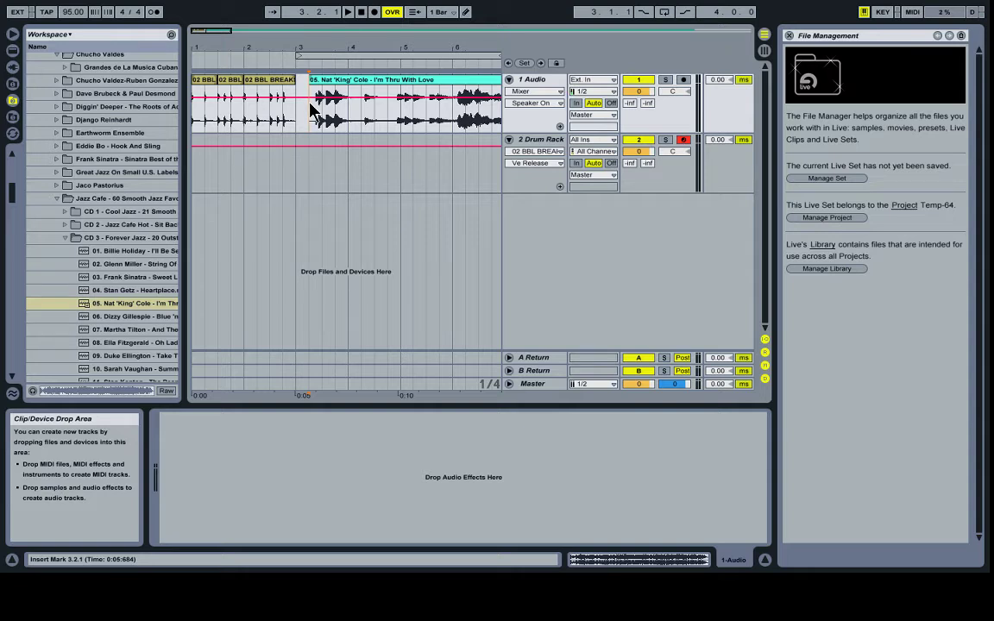
pyautogui.moveTo(310, 102); pyautogui.dragTo(347, 114)
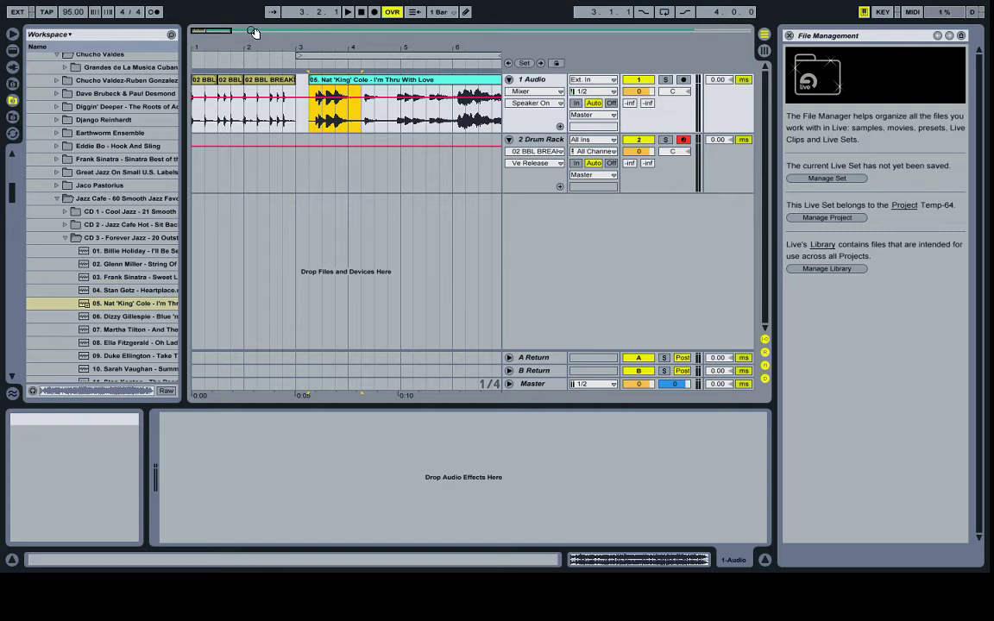
pyautogui.moveTo(224, 35)
pyautogui.mouseDown()
pyautogui.moveTo(521, 33)
pyautogui.moveTo(235, 33)
pyautogui.mouseUp()
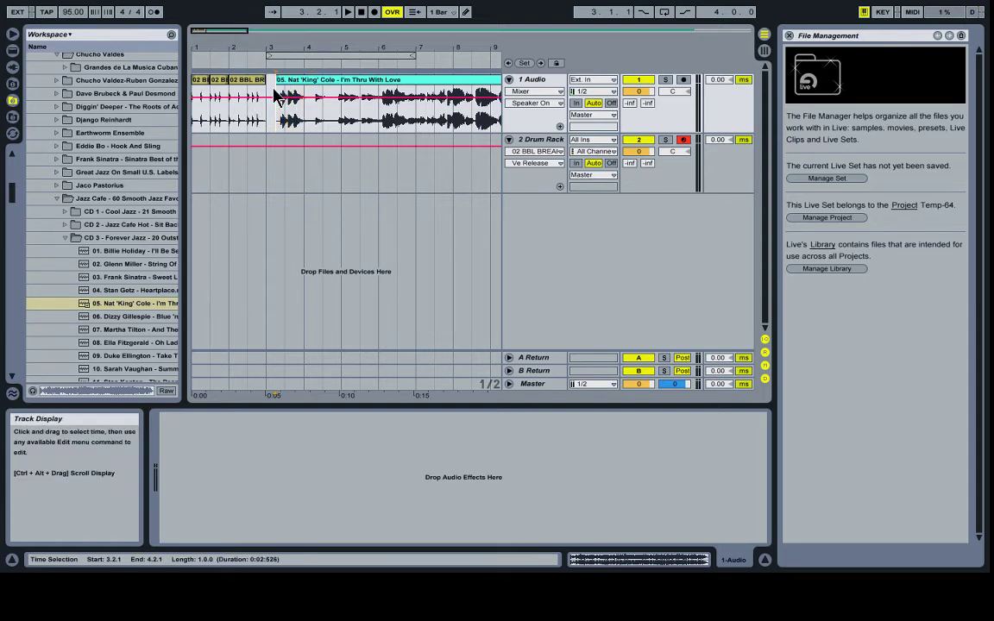
pyautogui.keyDown('shift'); pyautogui.click(345, 121); pyautogui.keyUp('shift')
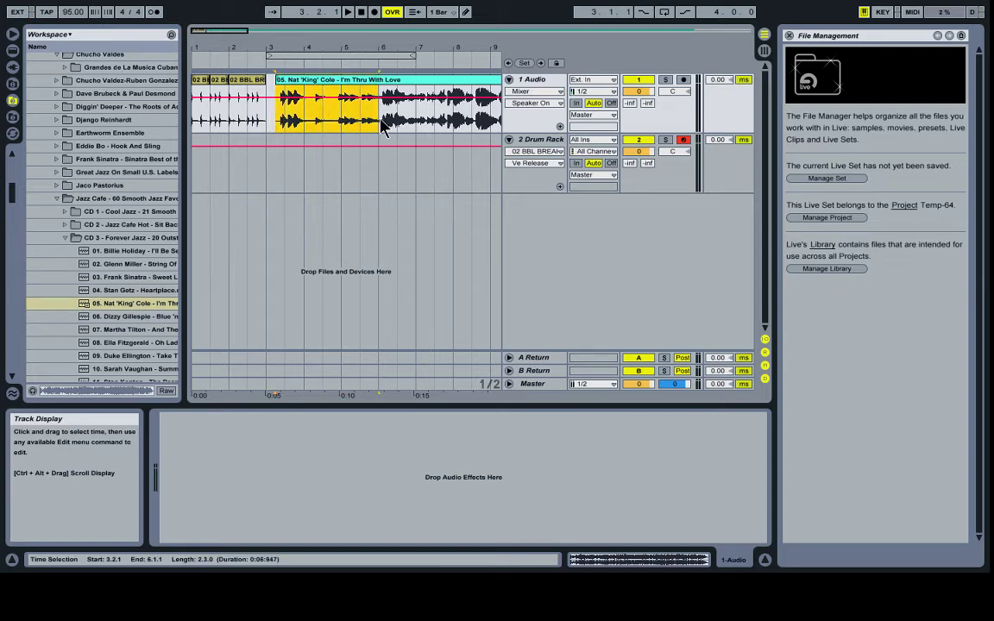
pyautogui.hotkey('ctrl', 'e')
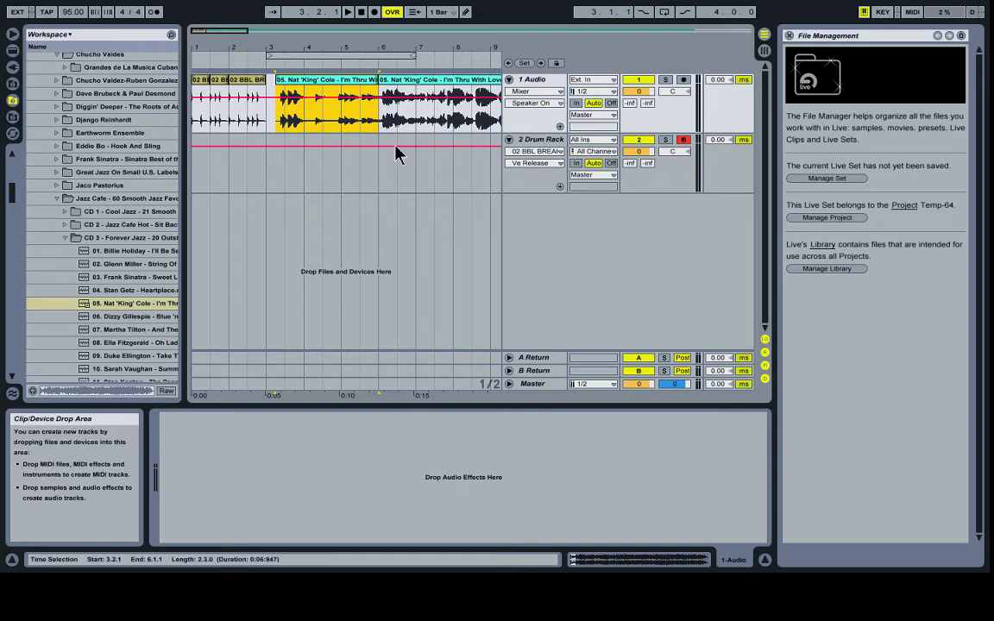
# - Load the split Nat 'King' Cole clip onto Drum Rack pad C2 and set its volume to 0 dB and release to 60 s
pyautogui.click(541, 142)
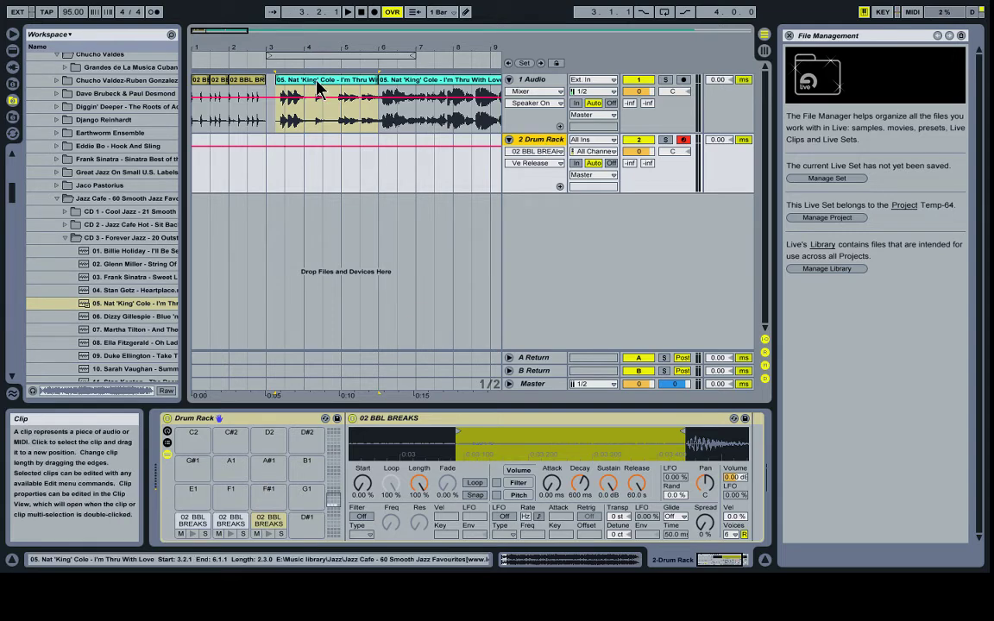
pyautogui.moveTo(319, 89); pyautogui.dragTo(194, 438)
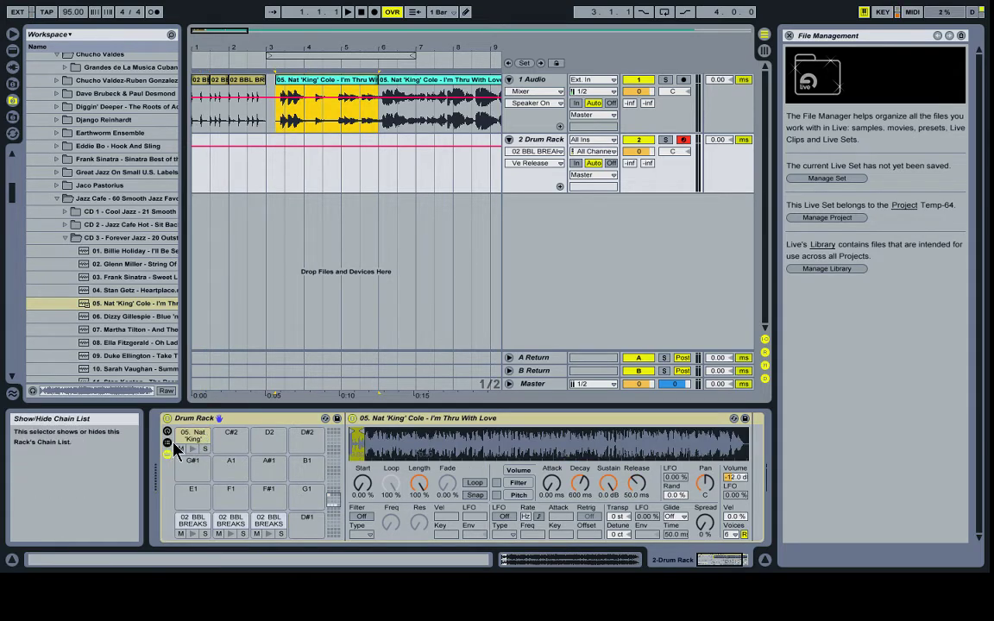
pyautogui.click(734, 480)
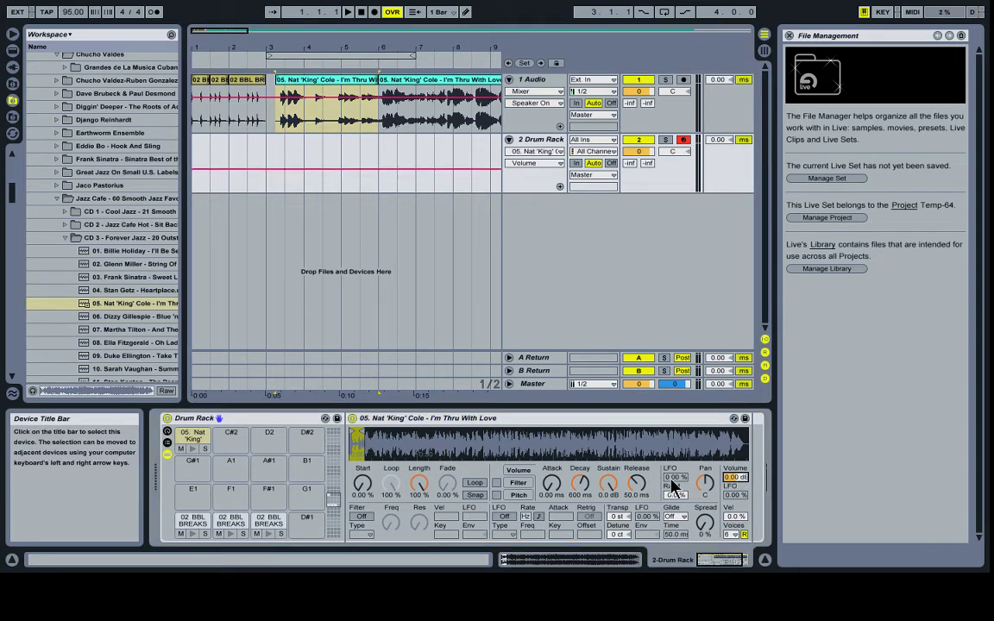
pyautogui.moveTo(641, 489); pyautogui.dragTo(641, 471)
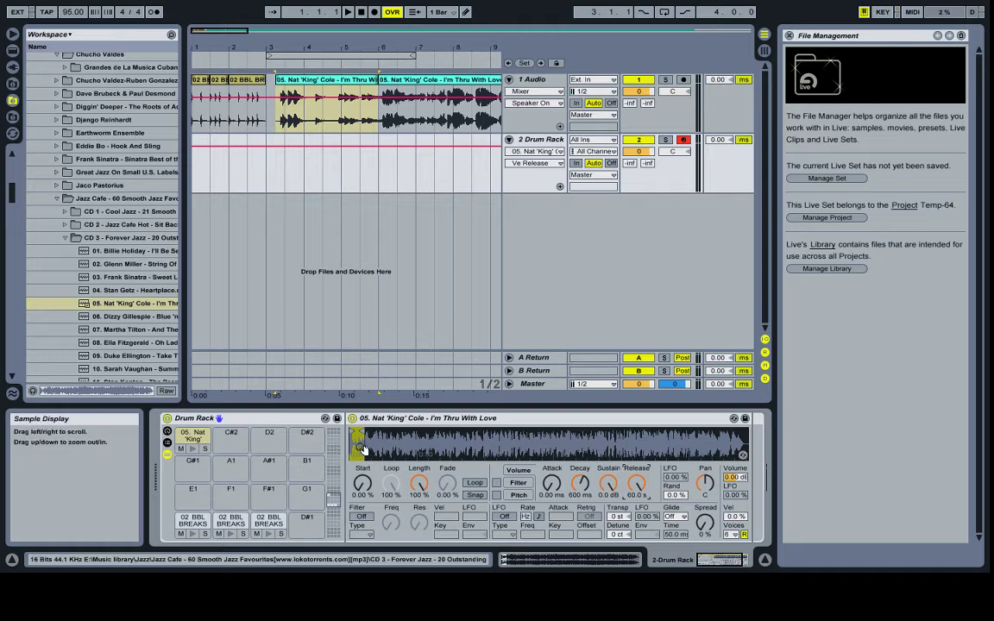
# - Trim the C2 pad's sample to the opening phrase, from the first note to about 0:02.6, and lower its volume to -11.3 dB
pyautogui.moveTo(362, 449); pyautogui.dragTo(363, 604)
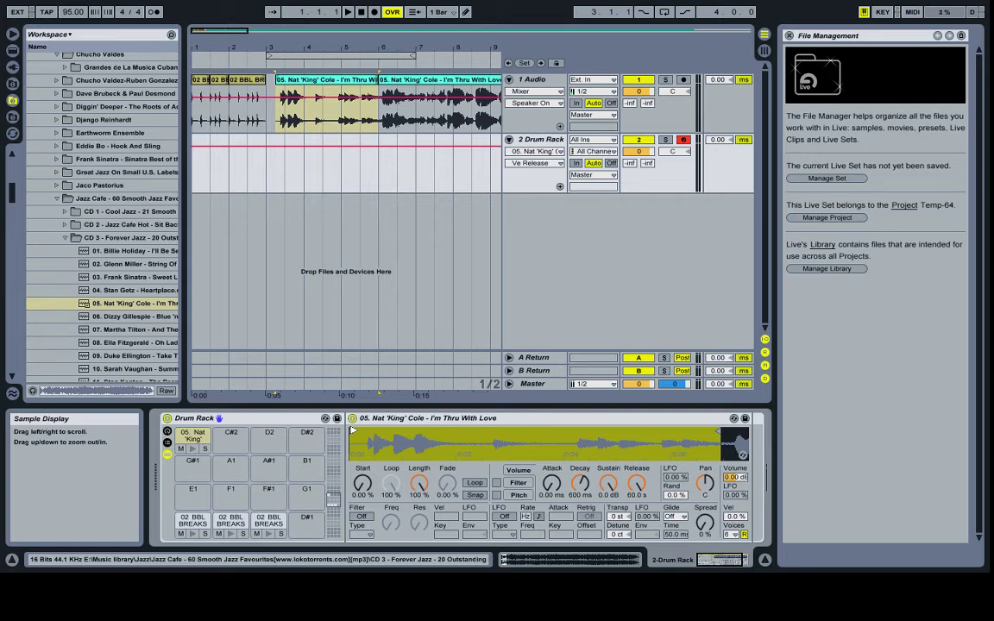
pyautogui.moveTo(352, 429); pyautogui.dragTo(370, 429)
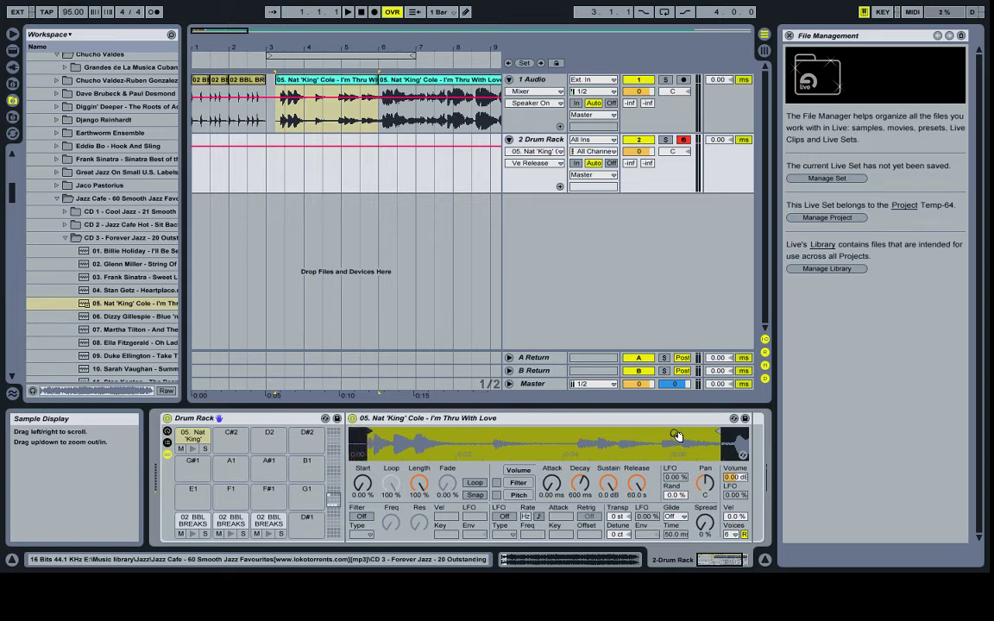
pyautogui.moveTo(718, 431)
pyautogui.mouseDown()
pyautogui.moveTo(521, 392)
pyautogui.moveTo(488, 396)
pyautogui.mouseUp()
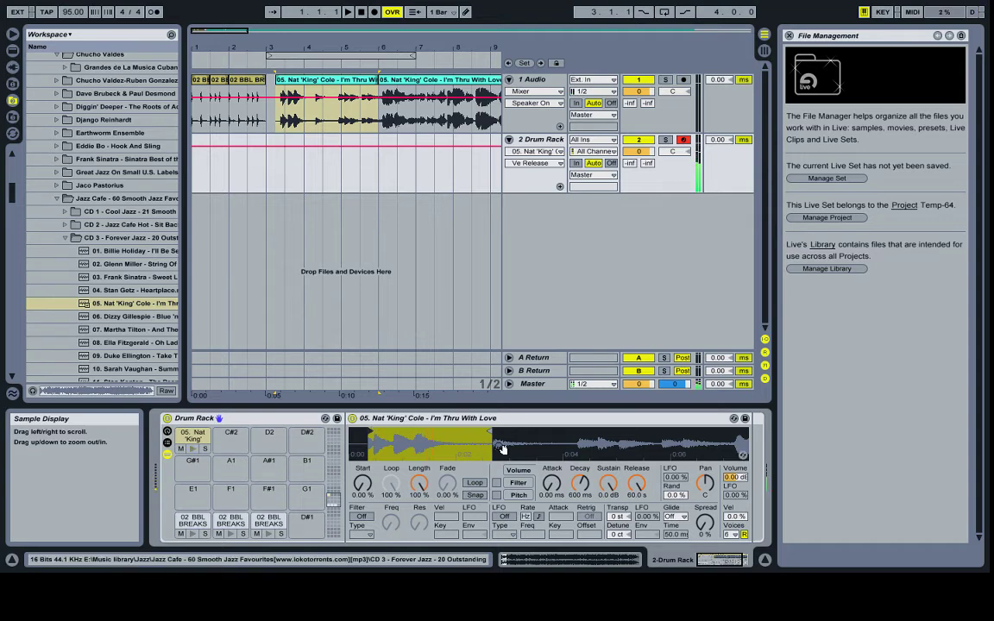
pyautogui.moveTo(727, 486); pyautogui.dragTo(727, 483)
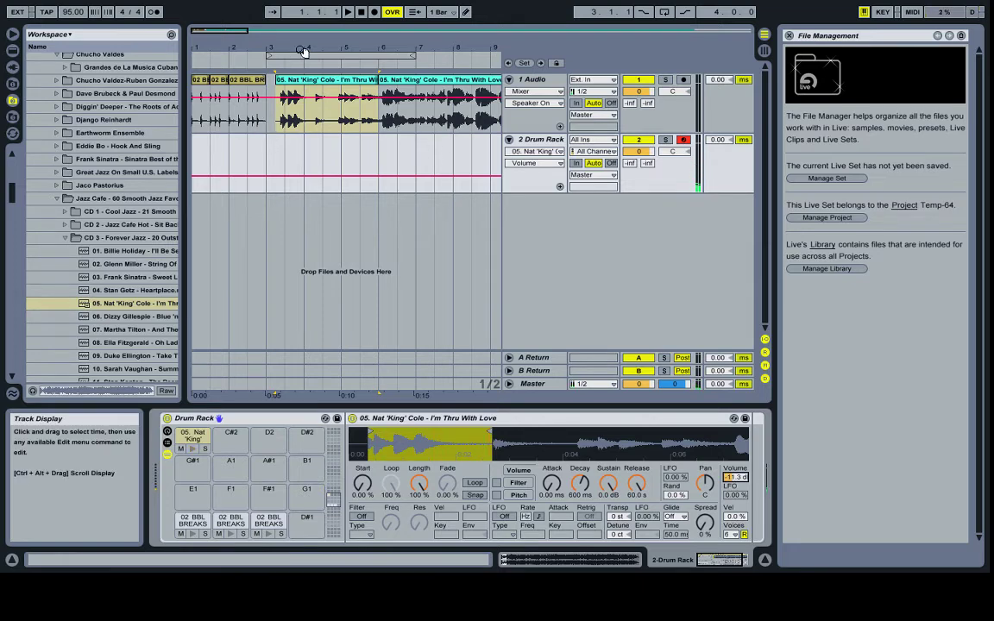
# - Load the split Nat 'King' Cole clip onto pad C#2 with volume 0 dB and release 60 s
pyautogui.click(304, 83)
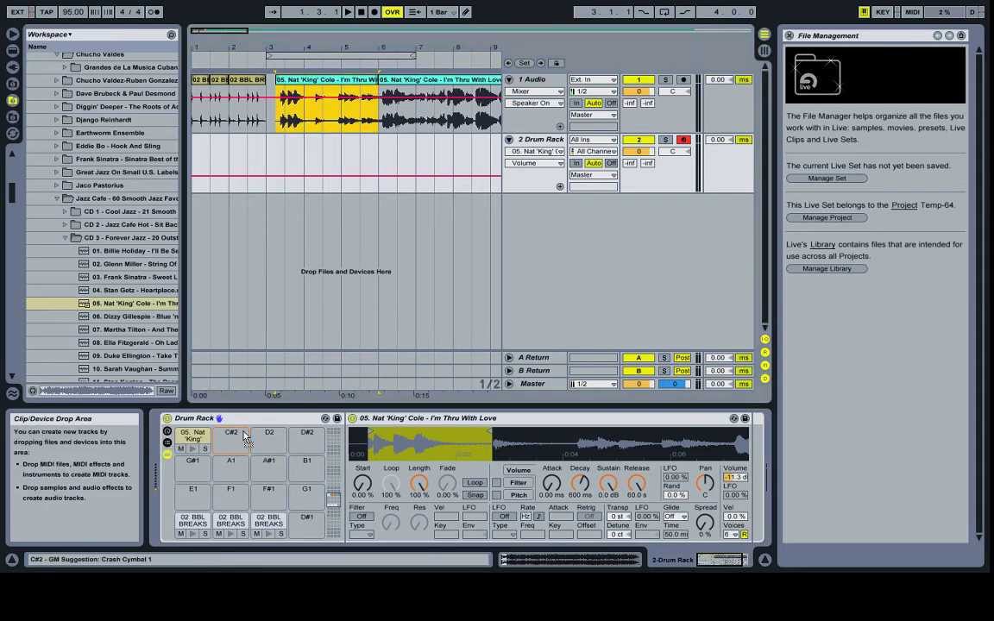
pyautogui.moveTo(239, 445); pyautogui.dragTo(229, 439)
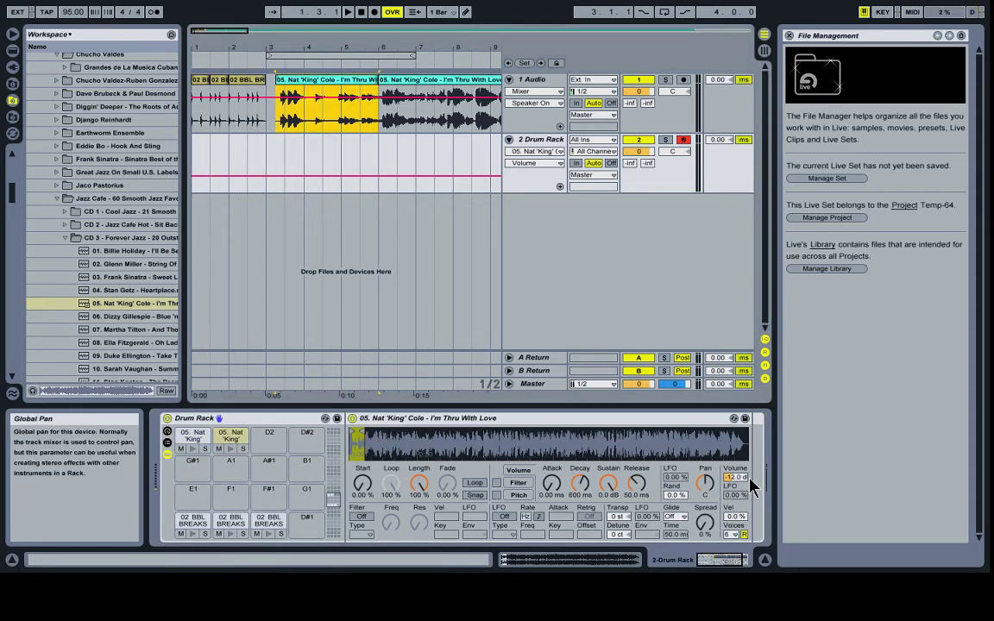
pyautogui.write('0')
pyautogui.press('Return')
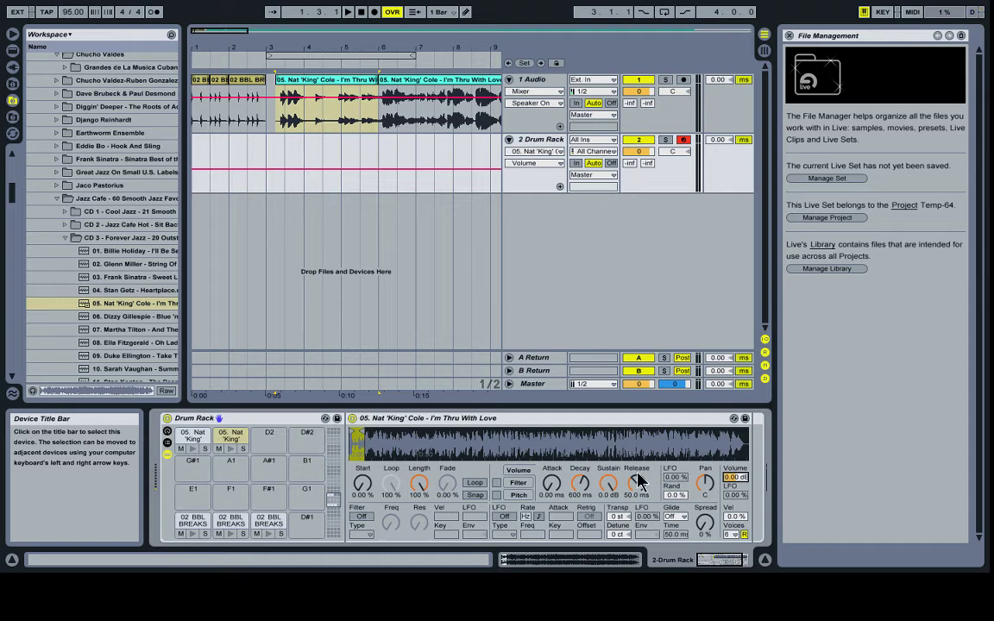
pyautogui.moveTo(637, 481); pyautogui.dragTo(637, 414)
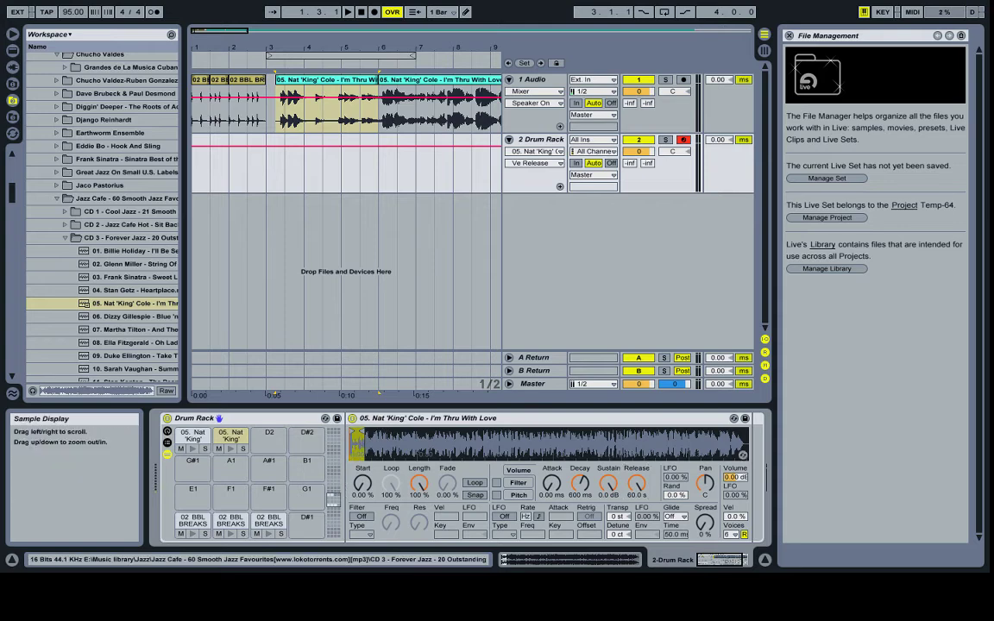
# - Trim the C#2 pad's sample to the phrase from about 0:04.2 to 0:05.7, auditioning it while adjusting the start and end
pyautogui.moveTo(357, 444); pyautogui.dragTo(357, 517)
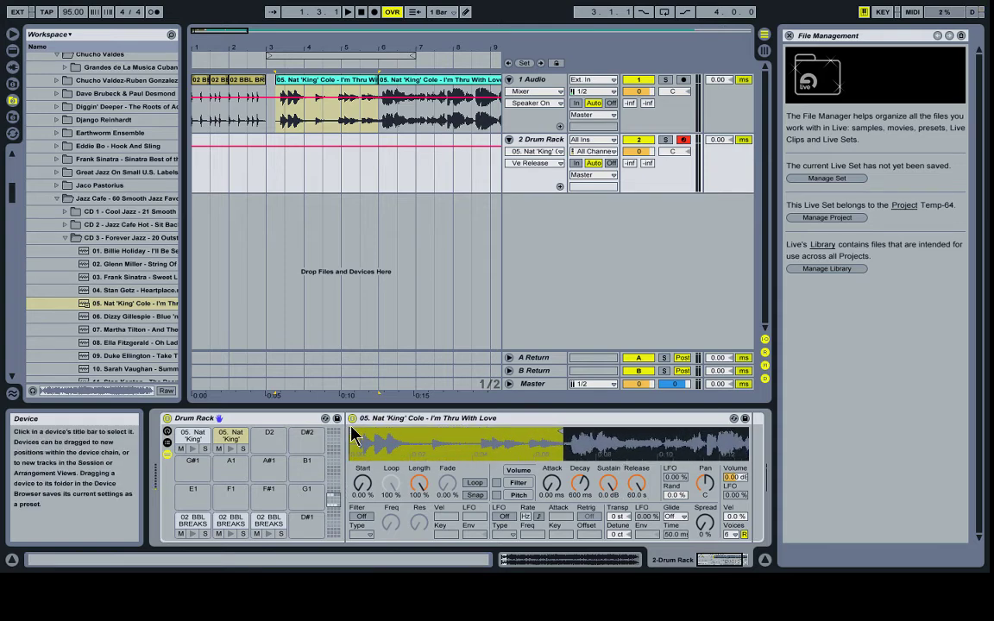
pyautogui.moveTo(353, 431); pyautogui.dragTo(429, 434)
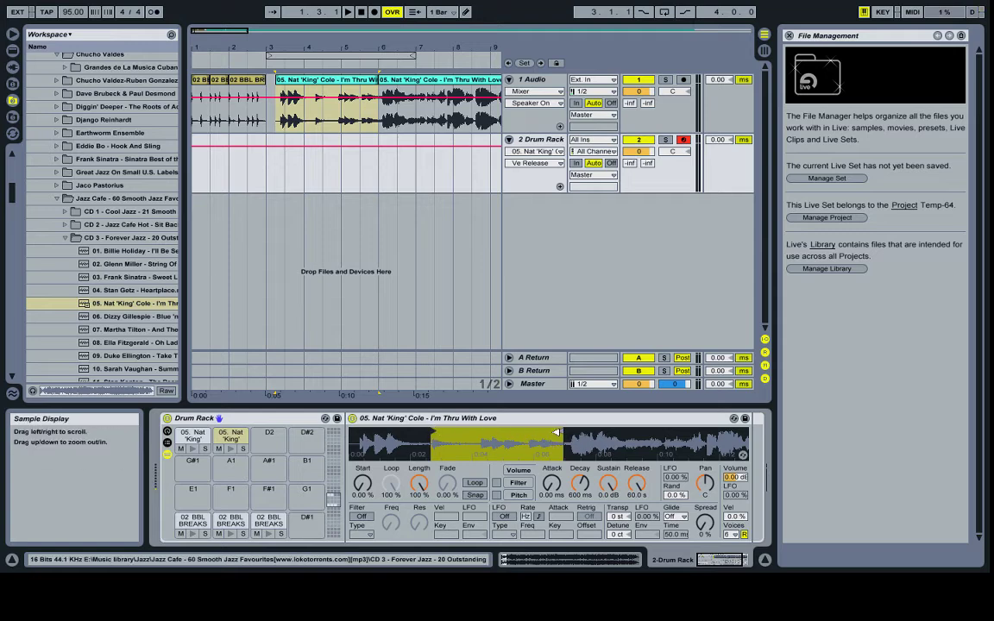
pyautogui.moveTo(558, 432); pyautogui.dragTo(474, 433)
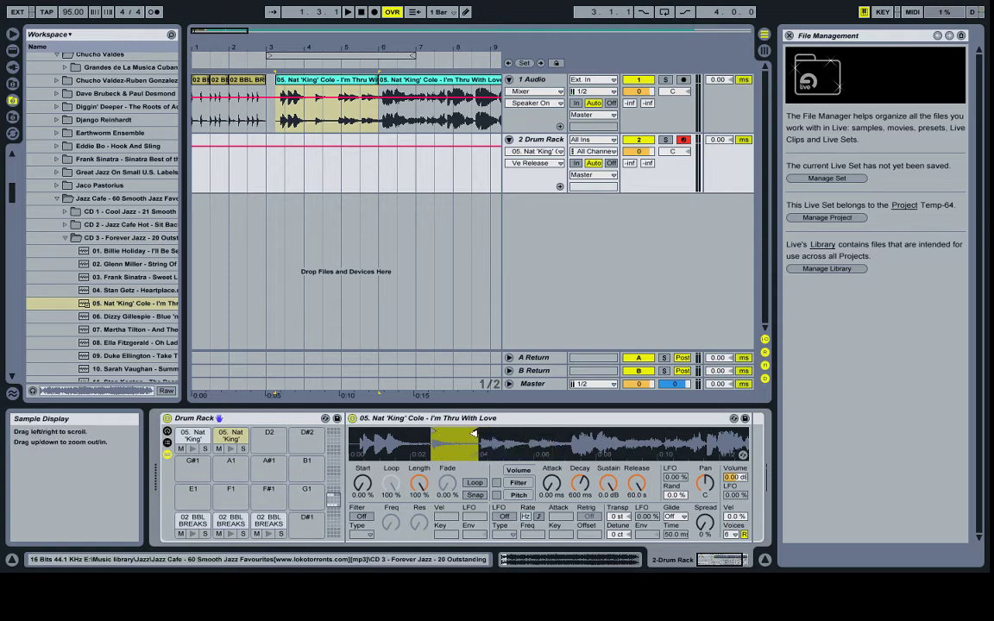
pyautogui.press('o')
pyautogui.moveTo(472, 431); pyautogui.dragTo(567, 428)
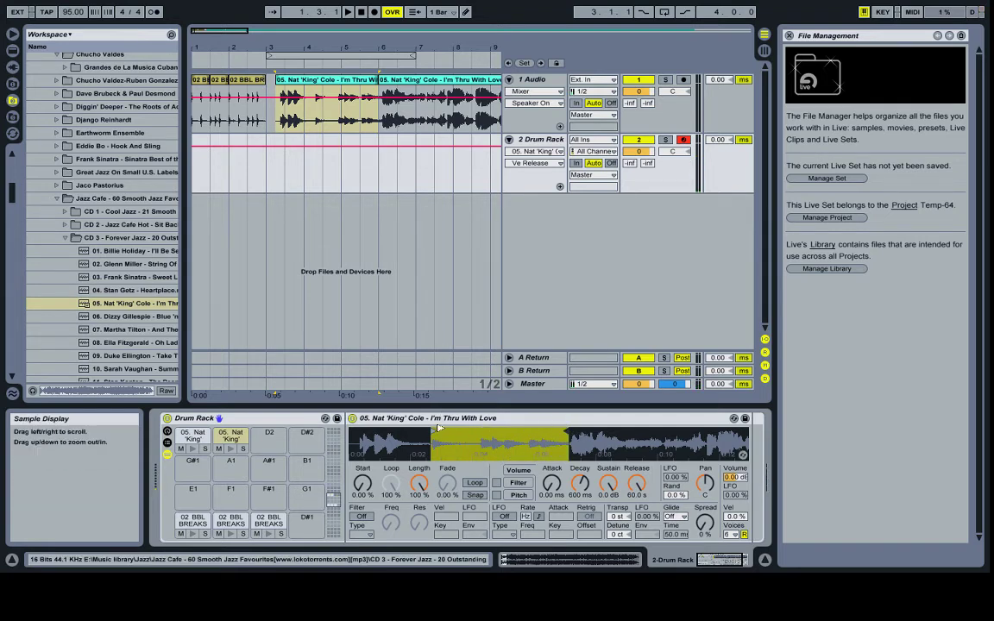
pyautogui.moveTo(434, 429); pyautogui.dragTo(482, 424)
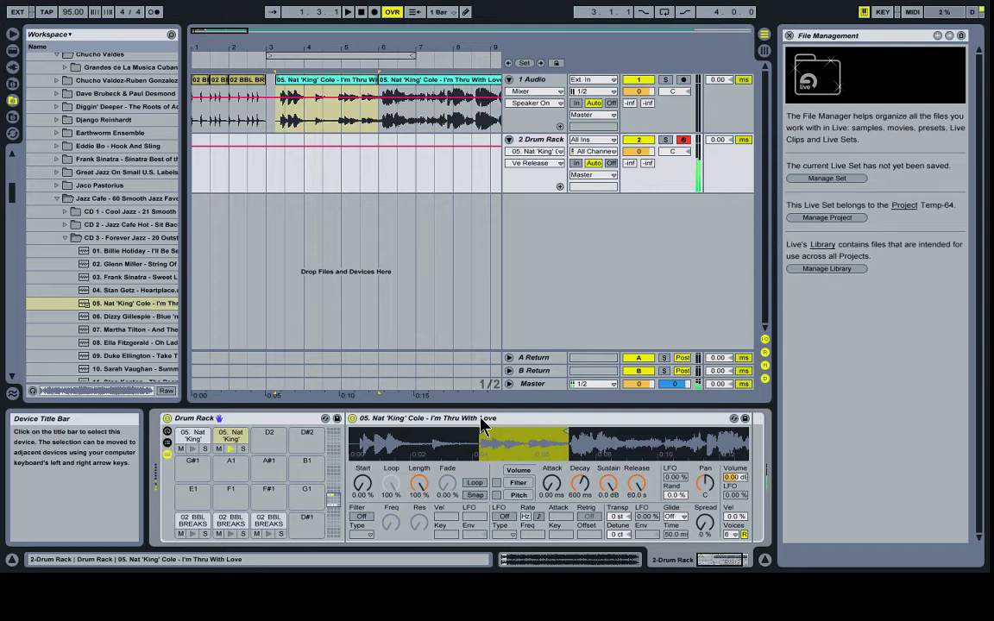
pyautogui.moveTo(565, 431); pyautogui.dragTo(535, 436)
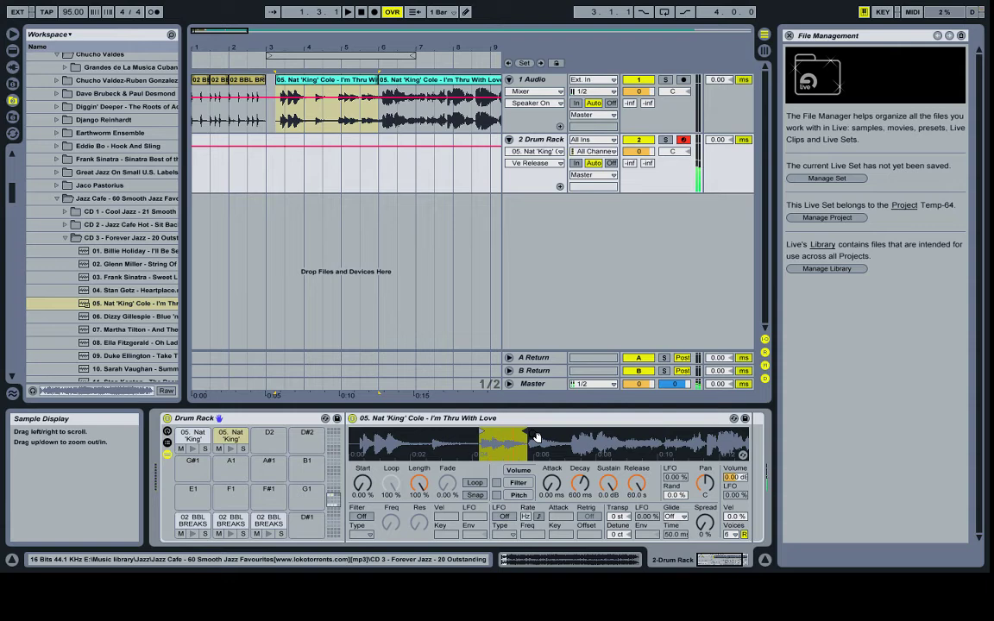
pyautogui.moveTo(494, 439); pyautogui.dragTo(491, 446)
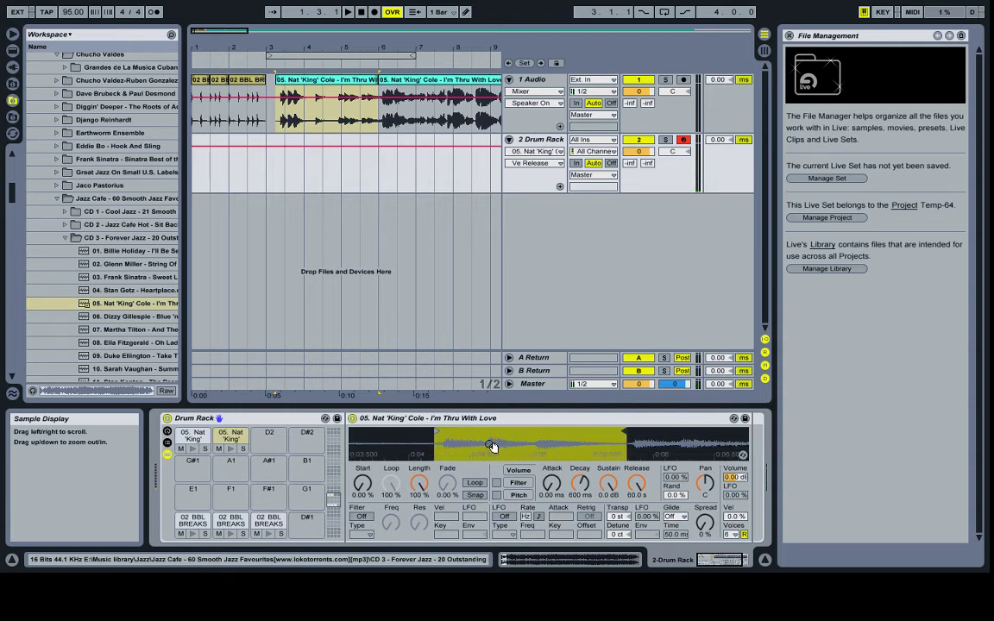
pyautogui.moveTo(438, 431); pyautogui.dragTo(441, 426)
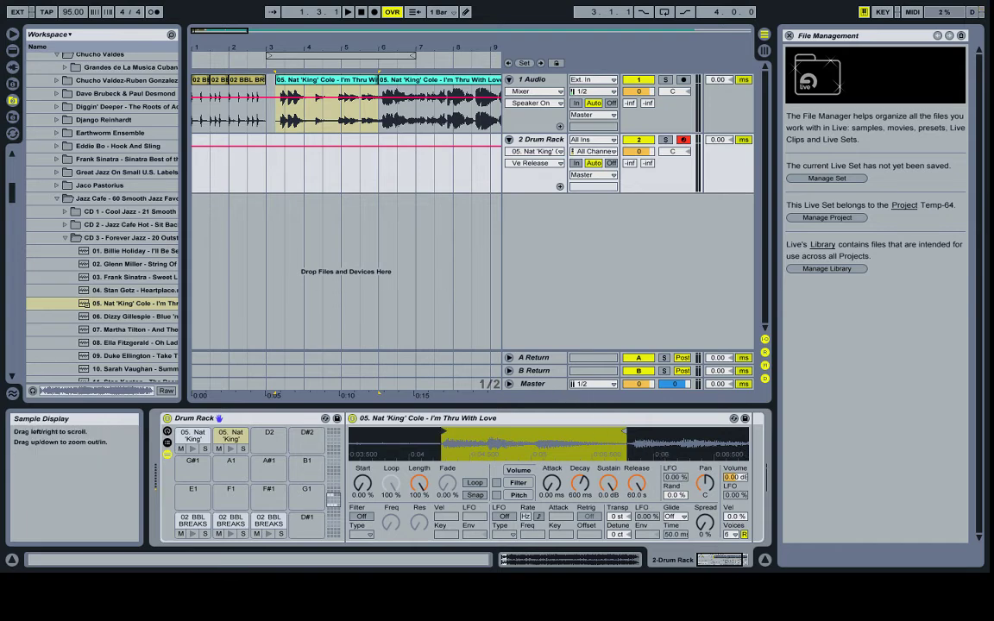
# - Load the split Nat 'King' Cole clip onto pad D2 with volume 0 dB and release 60 s
pyautogui.click(341, 83)
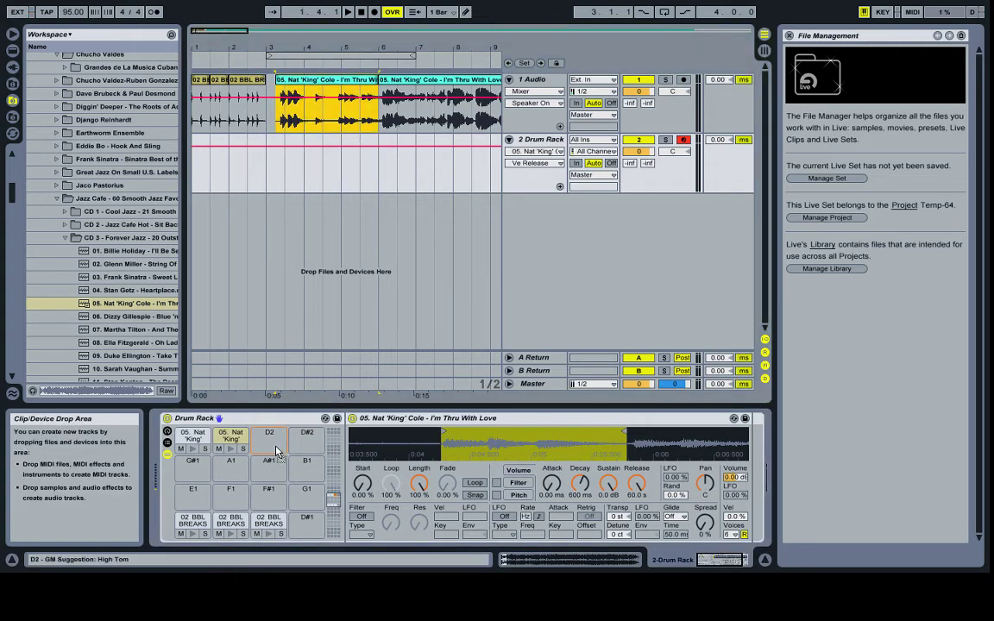
pyautogui.moveTo(278, 452); pyautogui.dragTo(274, 442)
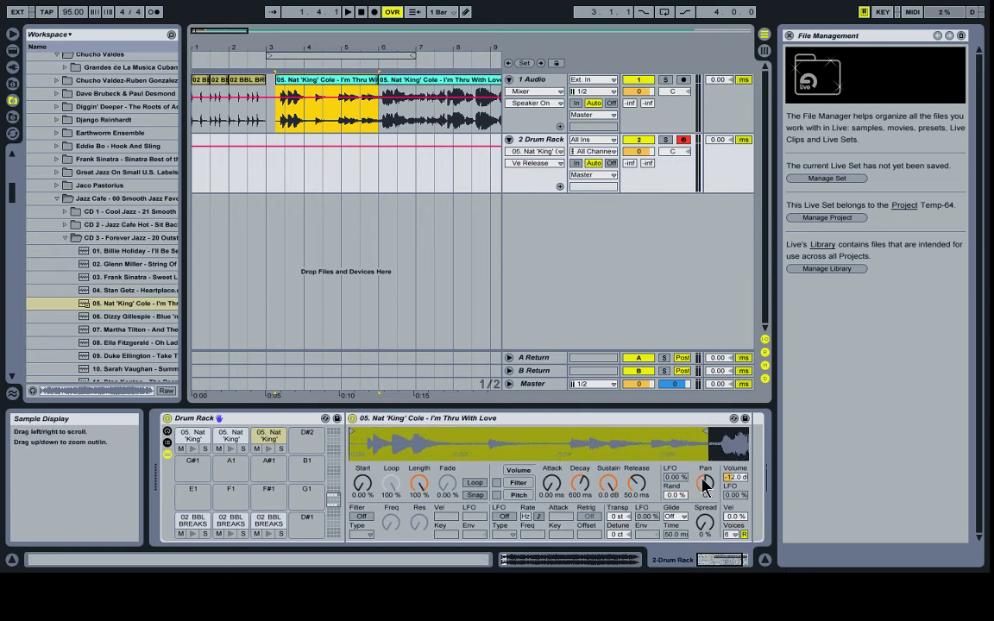
pyautogui.moveTo(734, 476); pyautogui.dragTo(733, 480)
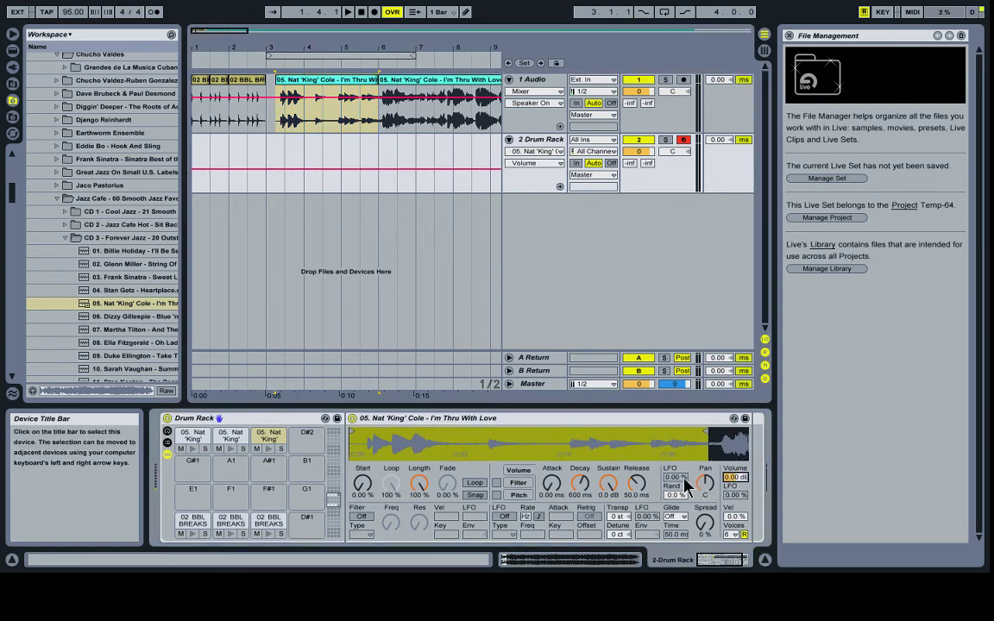
pyautogui.moveTo(638, 498); pyautogui.dragTo(638, 412)
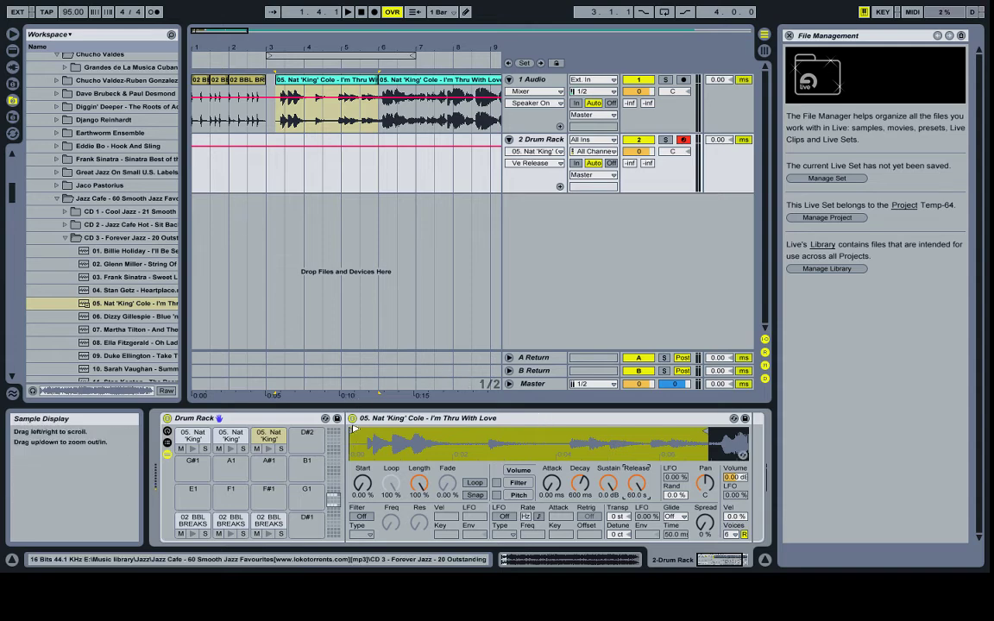
# - Trim the D2 pad's sample to the phrase from about 0:05.8 to 0:07, auditioning it repeatedly while fine-tuning the start point
pyautogui.moveTo(351, 432)
pyautogui.mouseDown()
pyautogui.moveTo(484, 439)
pyautogui.moveTo(655, 475)
pyautogui.mouseUp()
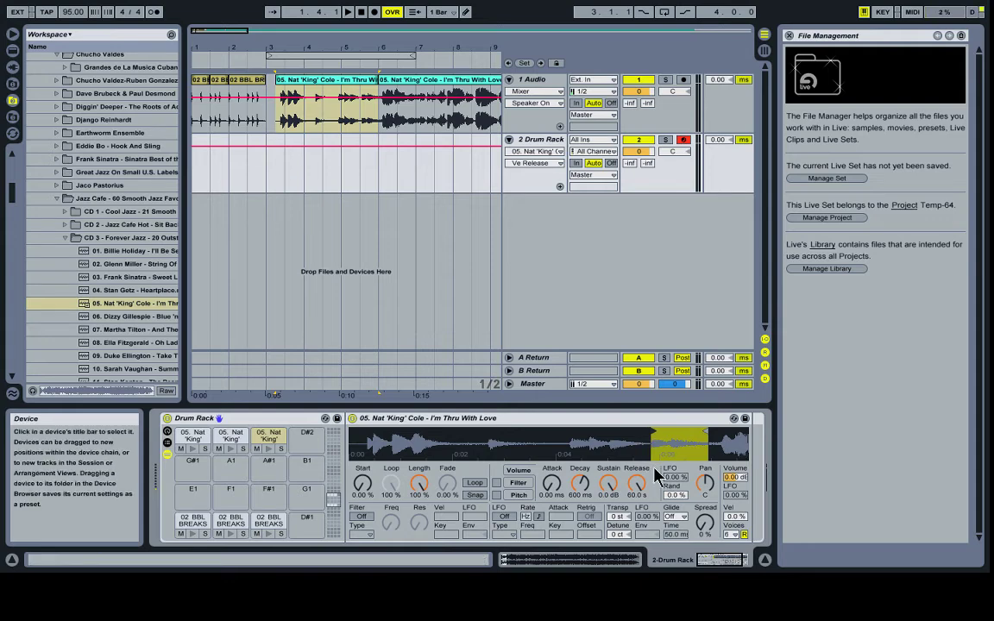
pyautogui.press('l')
pyautogui.moveTo(705, 434); pyautogui.dragTo(717, 431)
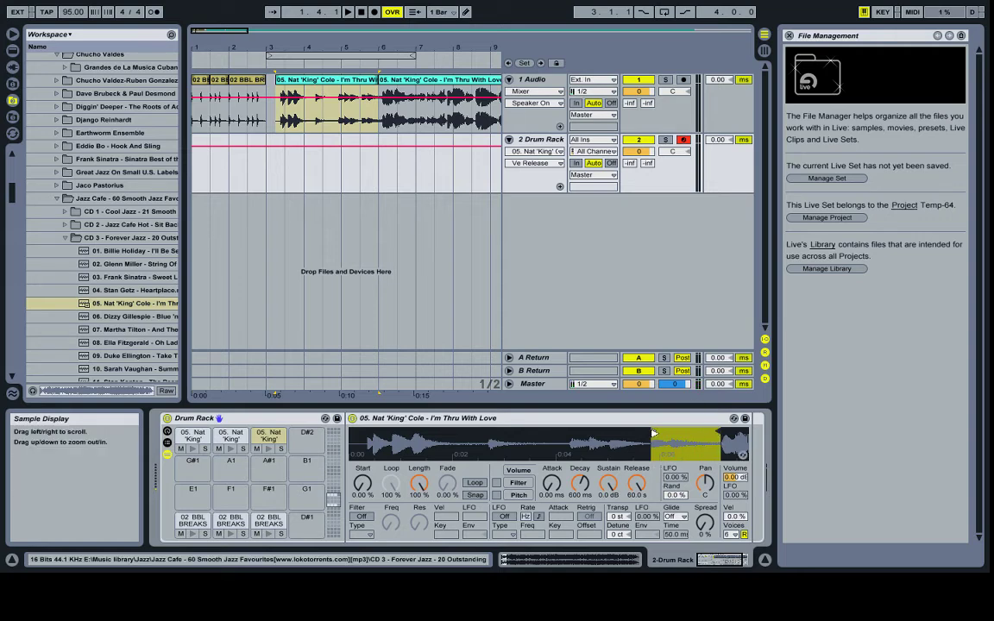
pyautogui.moveTo(654, 432); pyautogui.dragTo(651, 449)
pyautogui.press('l')
pyautogui.press('l')
pyautogui.press('o')
pyautogui.press('l')
pyautogui.press('l')
pyautogui.moveTo(653, 452)
pyautogui.mouseDown()
pyautogui.moveTo(632, 428)
pyautogui.moveTo(647, 429)
pyautogui.mouseUp()
pyautogui.press('l')
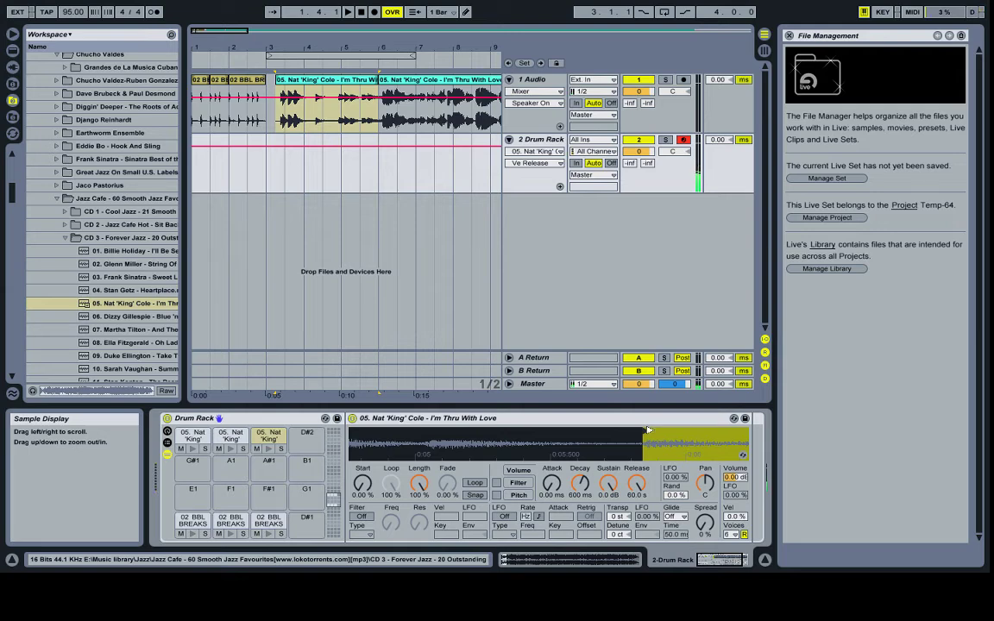
# - Insert a new audio track below the Drum Rack track, and duplicate the Drum Rack track
pyautogui.click(539, 139)
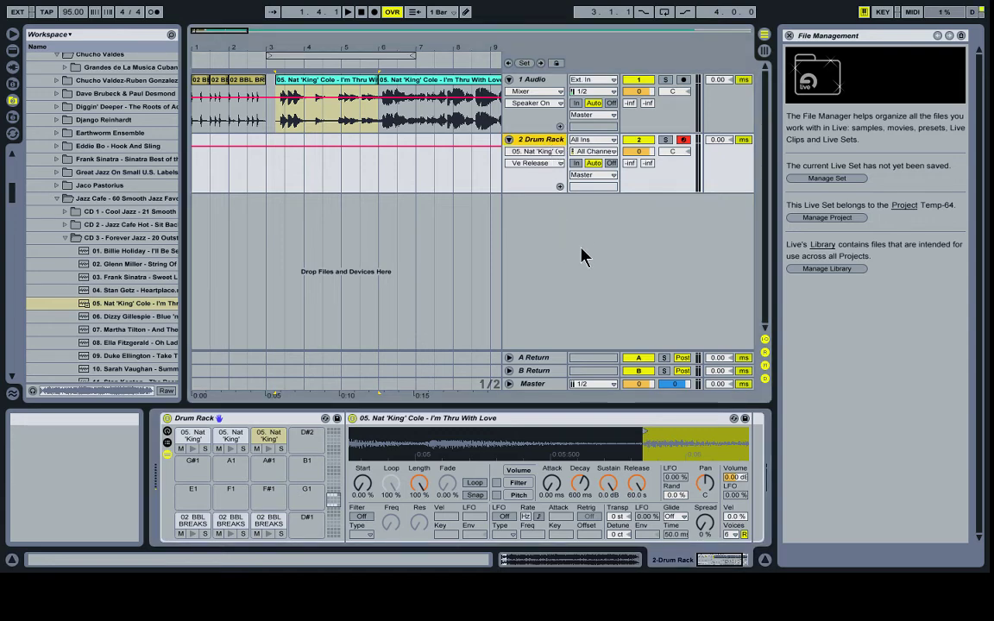
pyautogui.hotkey('ctrl', 't')
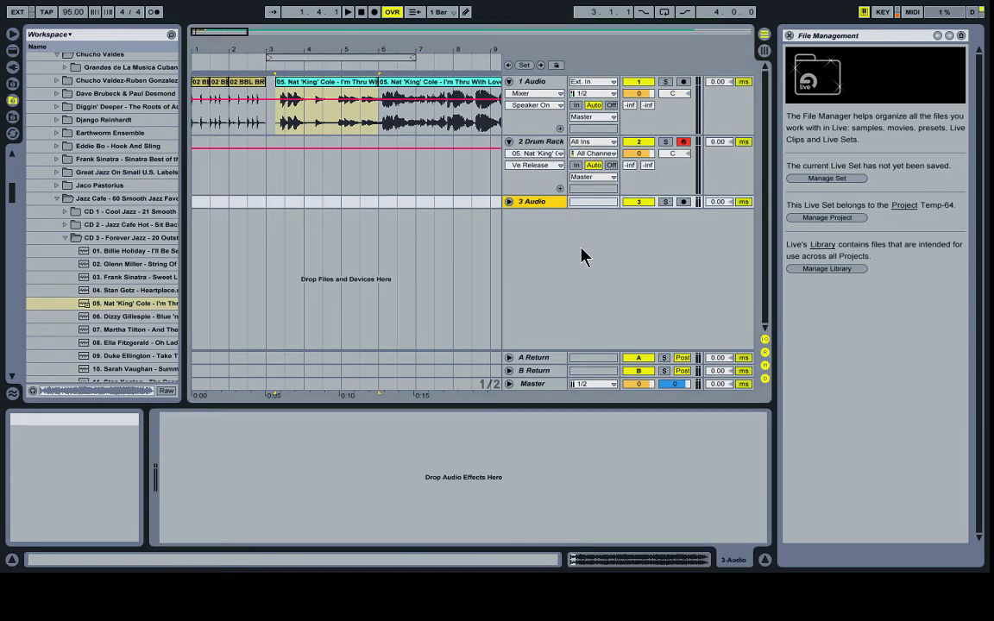
pyautogui.click(541, 145)
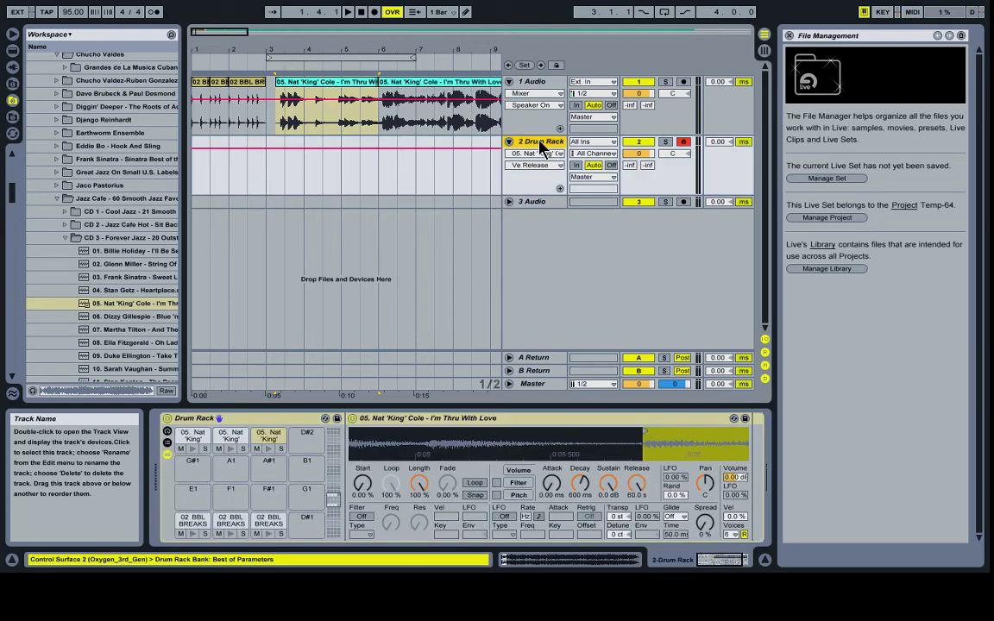
pyautogui.hotkey('ctrl', 'd')
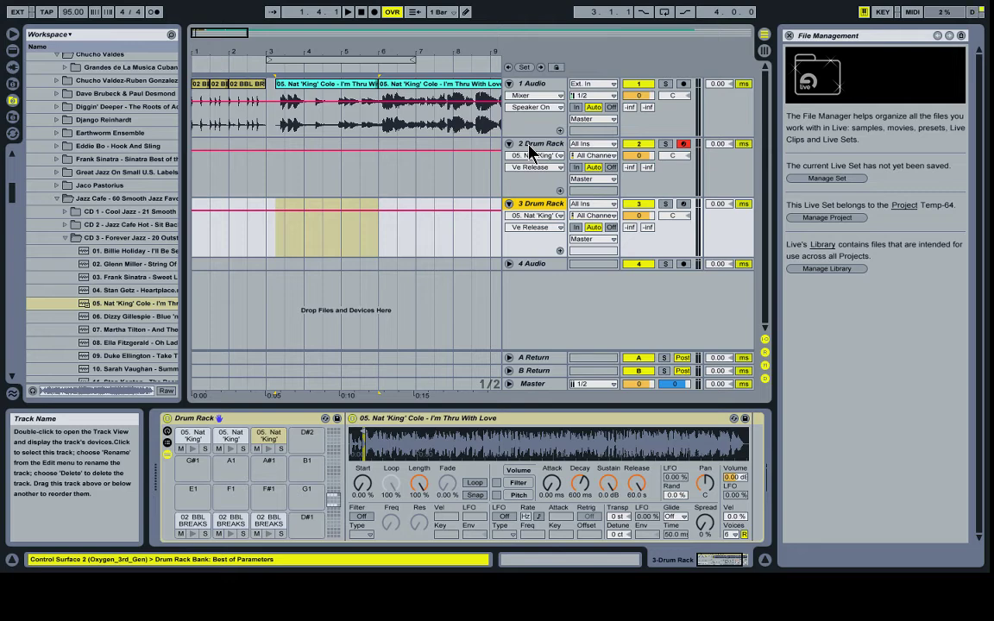
# - Set the insert position to 1.1.1 on the original 2 Drum Rack track and enable the metronome
pyautogui.click(532, 147)
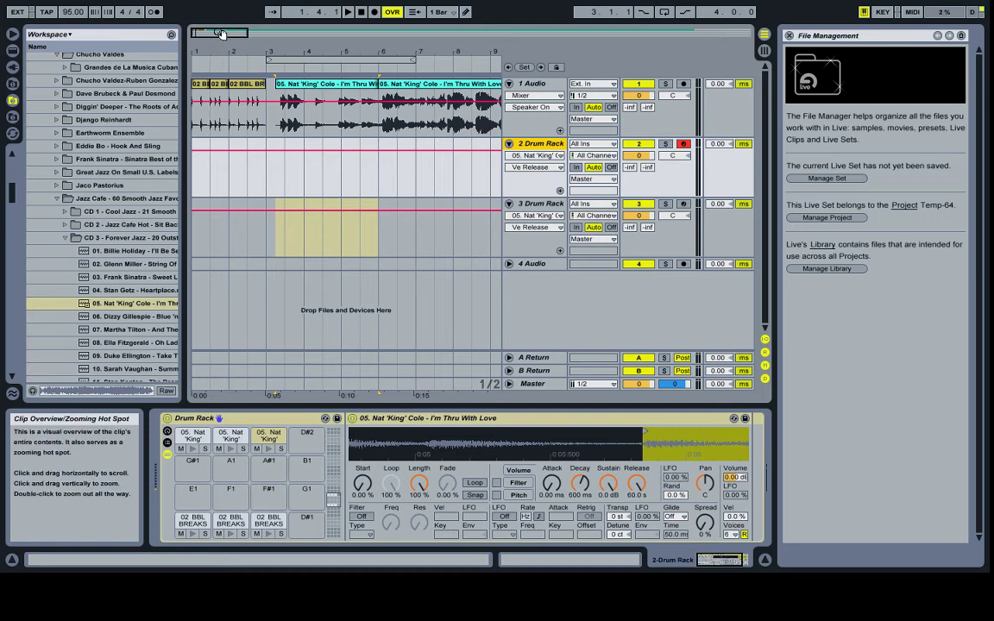
pyautogui.moveTo(195, 35); pyautogui.dragTo(488, 36)
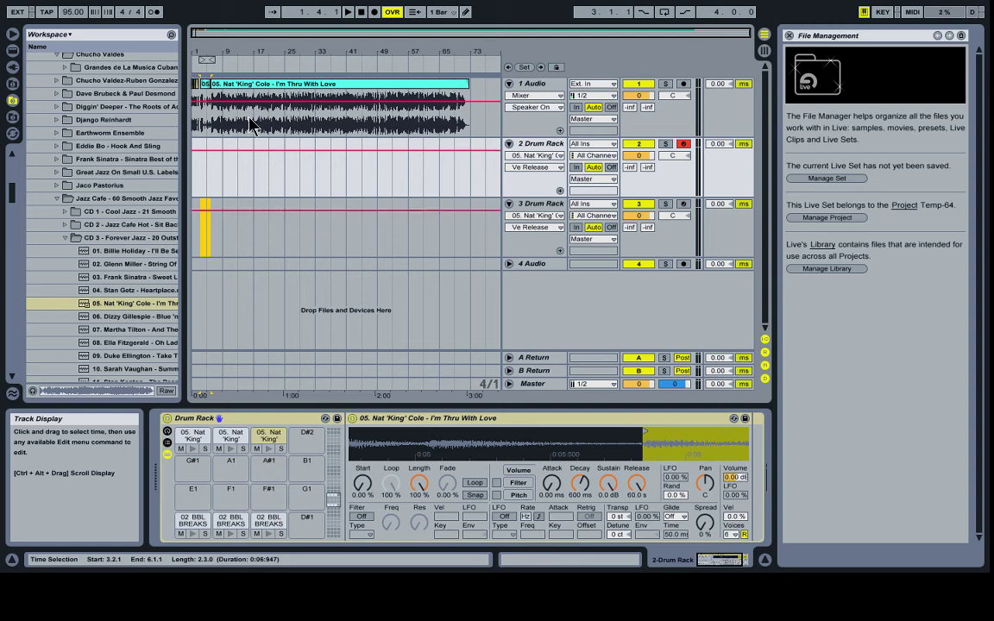
pyautogui.click(197, 156)
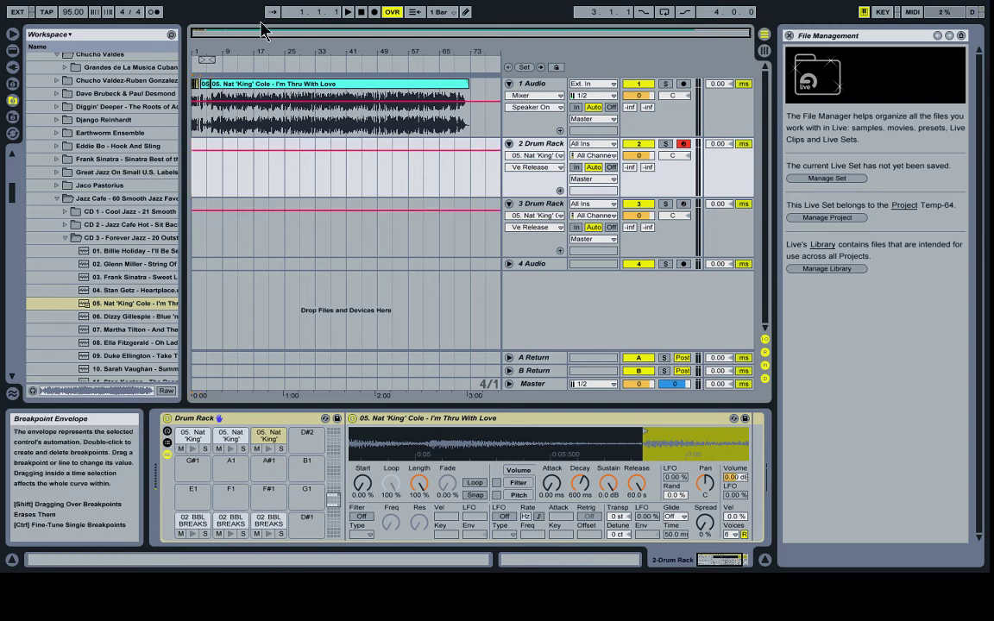
pyautogui.click(154, 12)
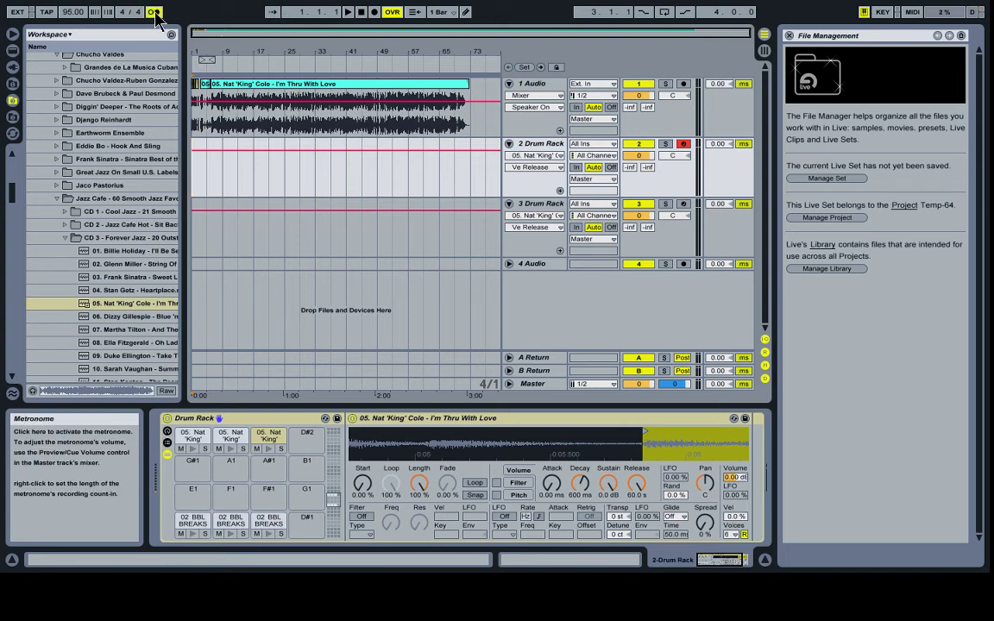
# - Try recording a drum part on the 2 Drum Rack track from 1.1.1
pyautogui.click(375, 12)
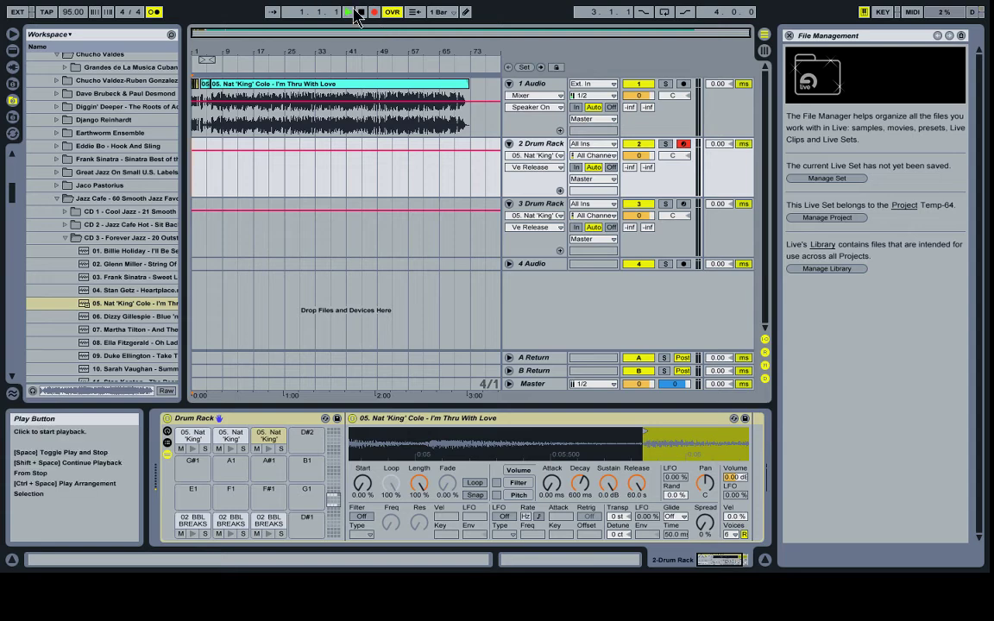
pyautogui.click(349, 12)
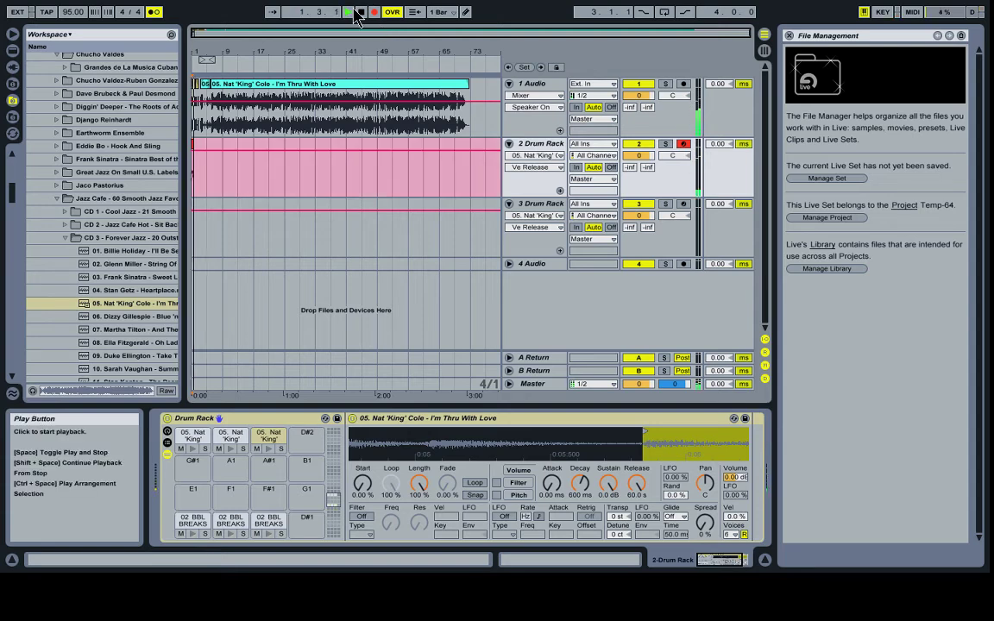
pyautogui.press('space')
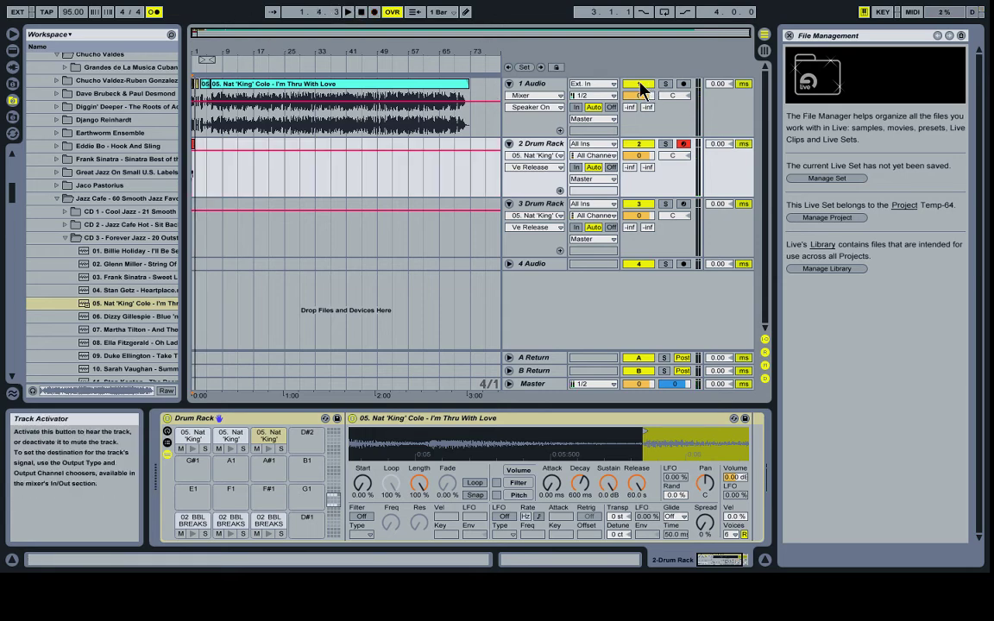
# - Mute the 1 Audio track, and delete the recorded take from the 2 Drum Rack track, returning the insert position to 1.1.1
pyautogui.click(640, 85)
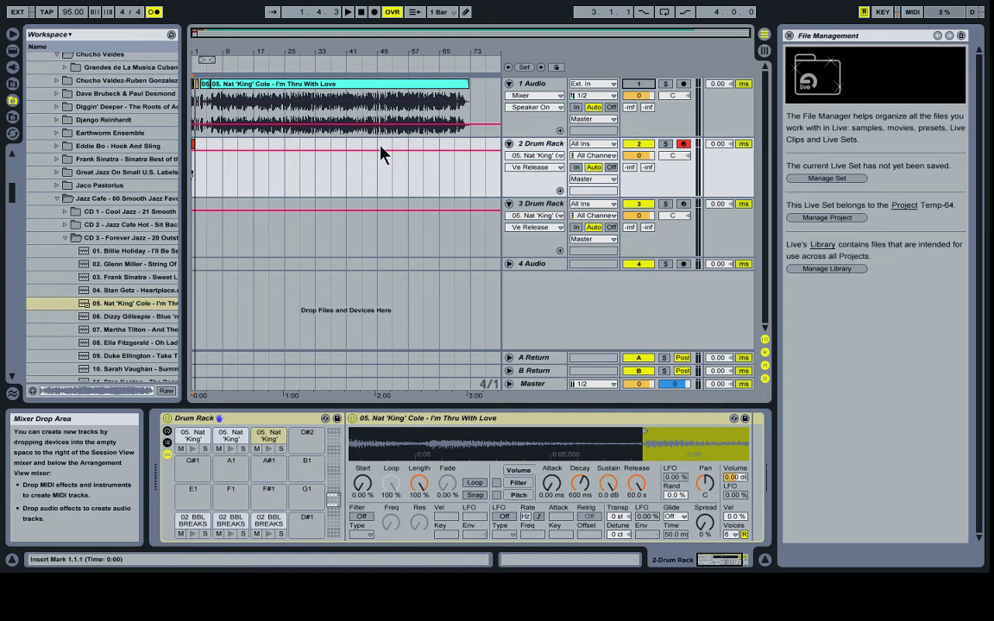
pyautogui.click(195, 170)
pyautogui.hotkey('ctrl', 'd')
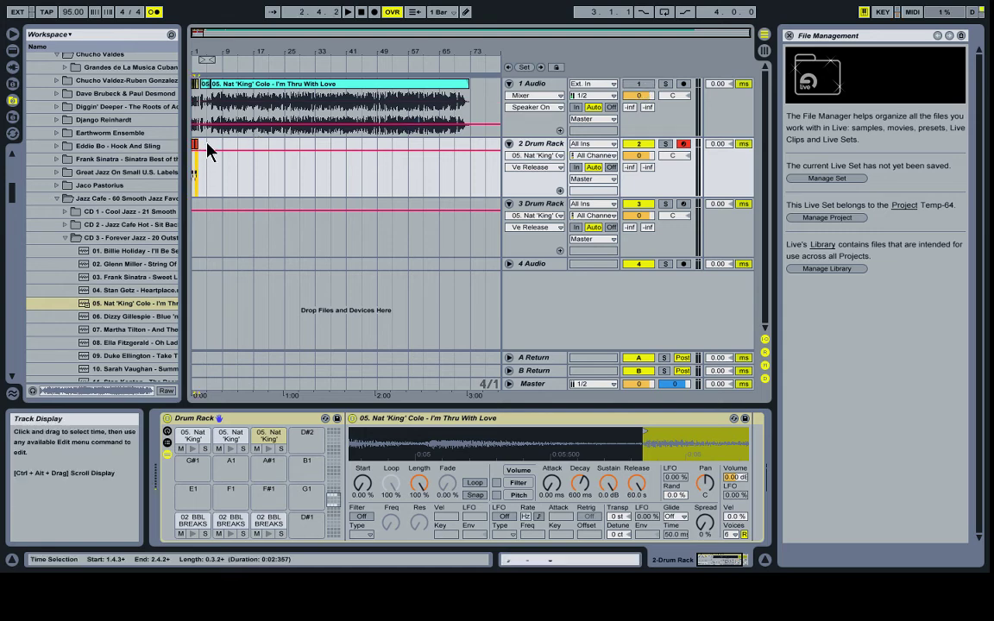
pyautogui.moveTo(207, 146); pyautogui.dragTo(171, 145)
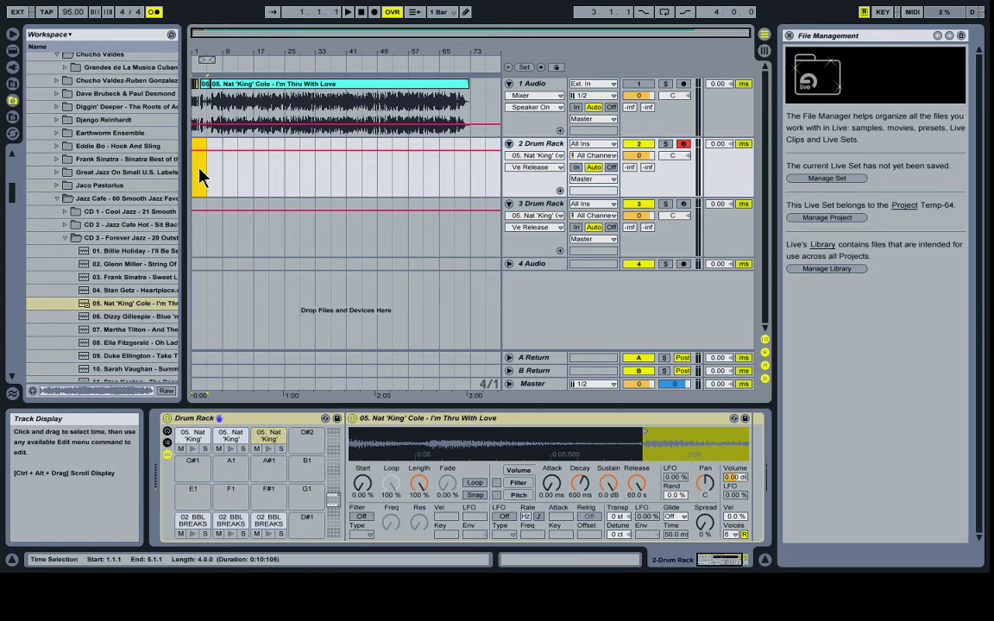
pyautogui.click(196, 174)
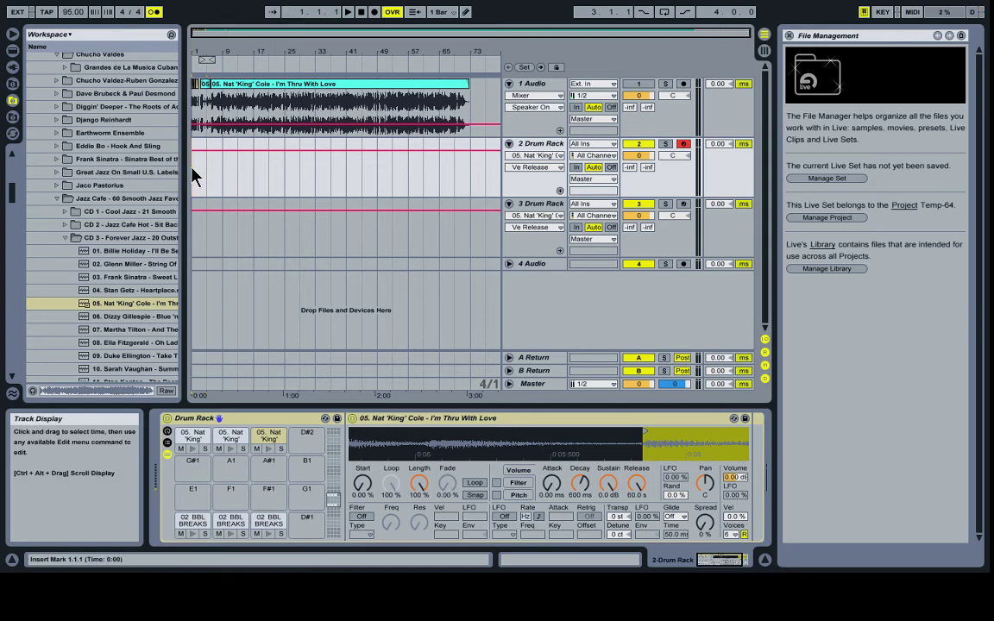
# - Try a second short recording on the 2 Drum Rack track, and discard that take
pyautogui.click(374, 14)
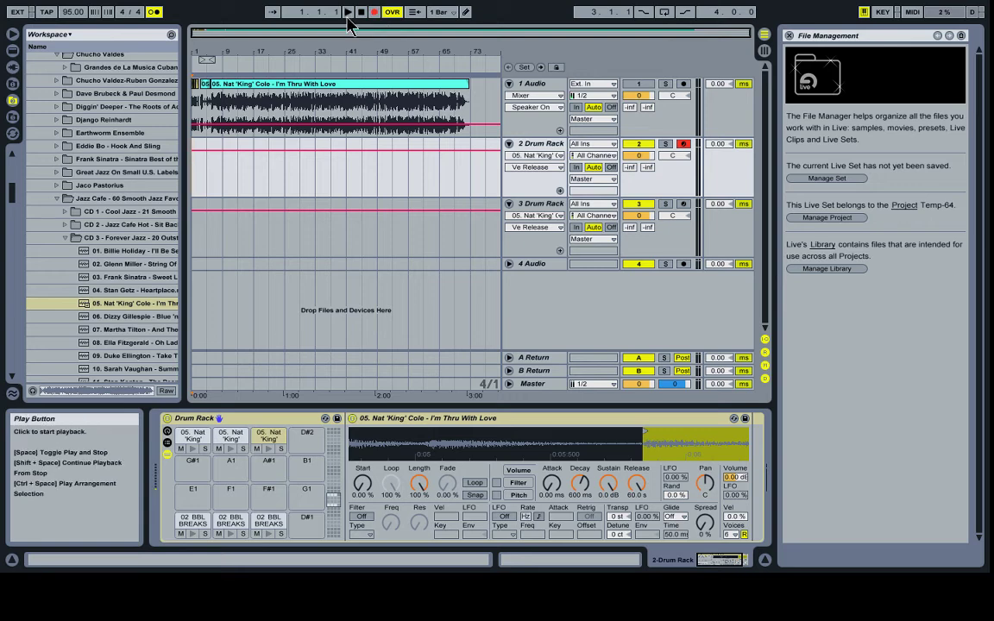
pyautogui.click(348, 14)
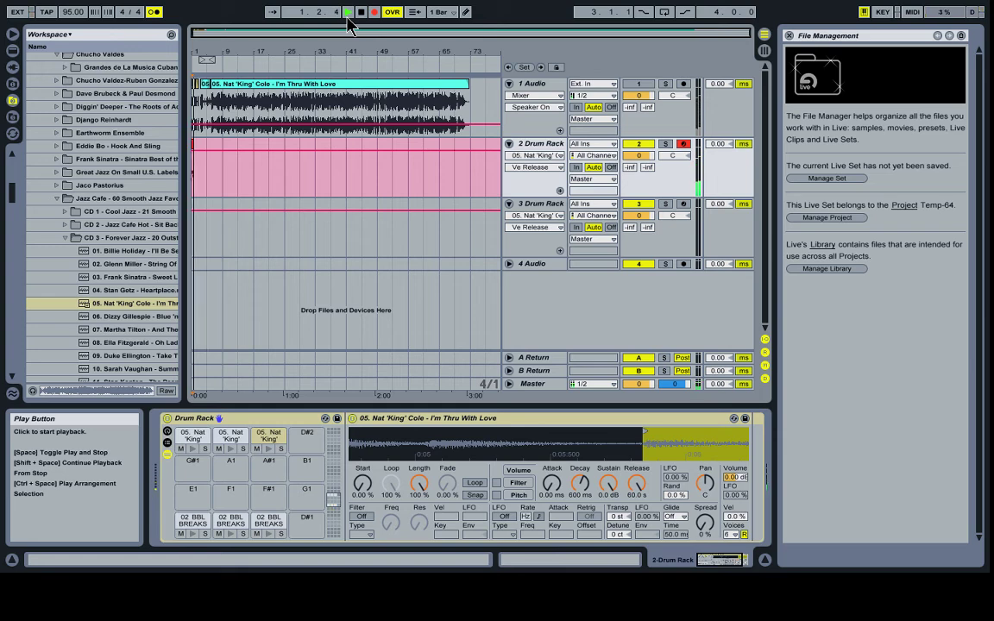
pyautogui.press('space')
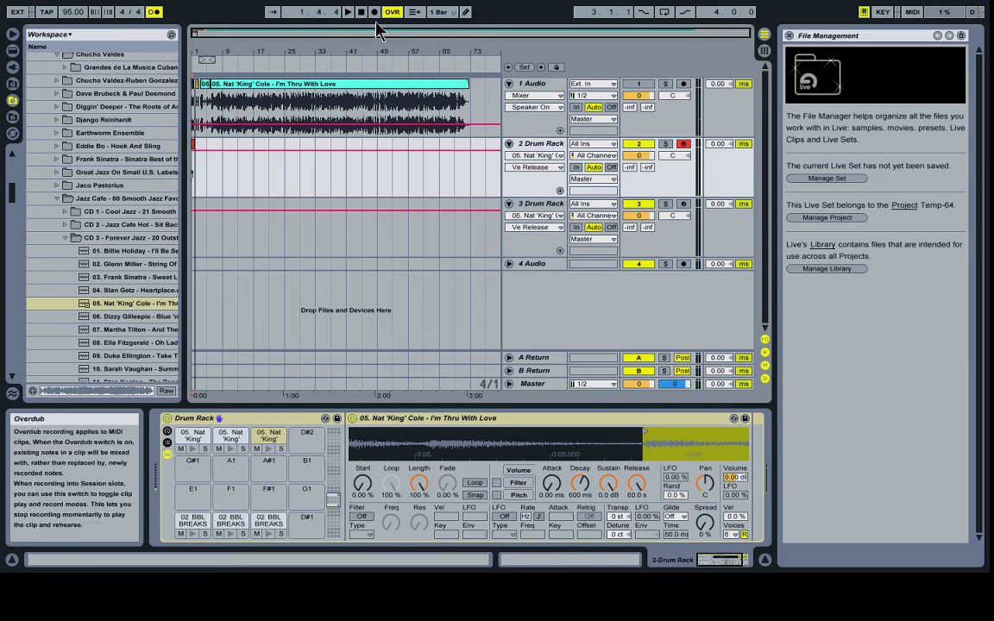
pyautogui.click(193, 145)
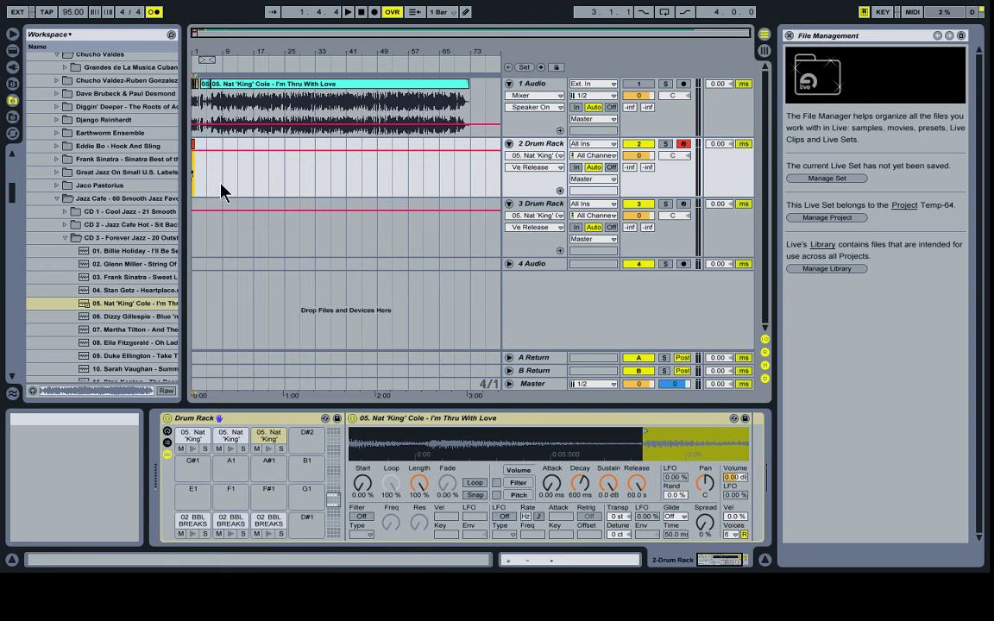
pyautogui.click(195, 172)
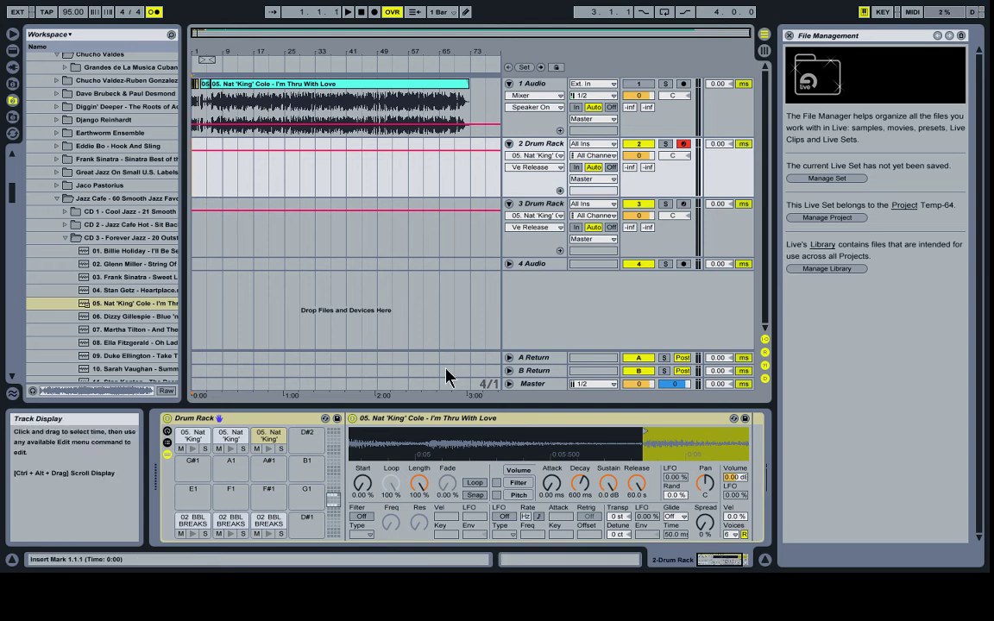
# - Inspect the C2 pad's sample, and record a drum beat on the 2 Drum Rack track from 1.1.1 to about bar 14
pyautogui.click(193, 437)
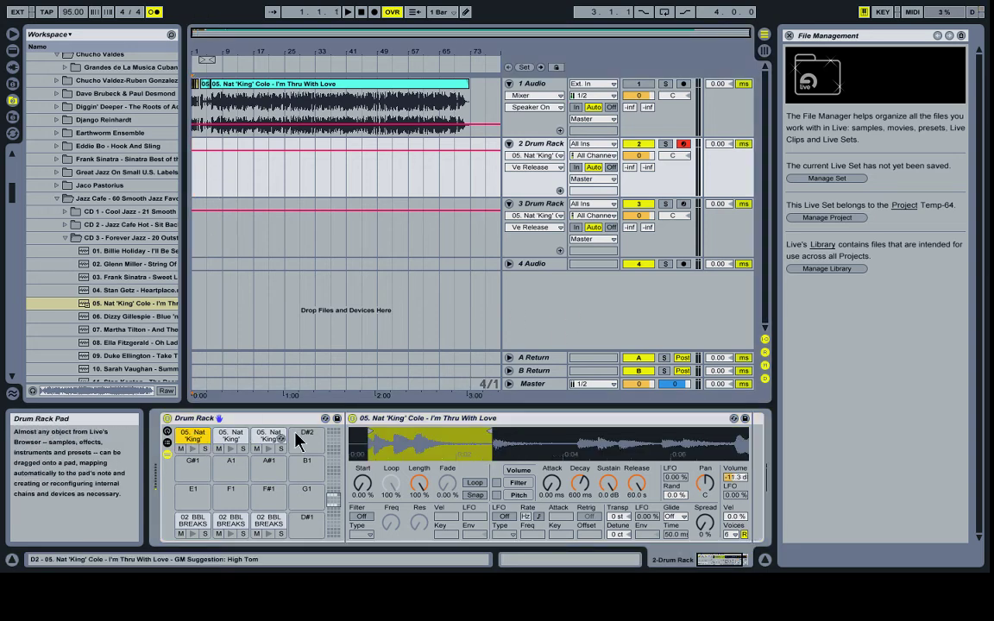
pyautogui.moveTo(414, 439); pyautogui.dragTo(415, 450)
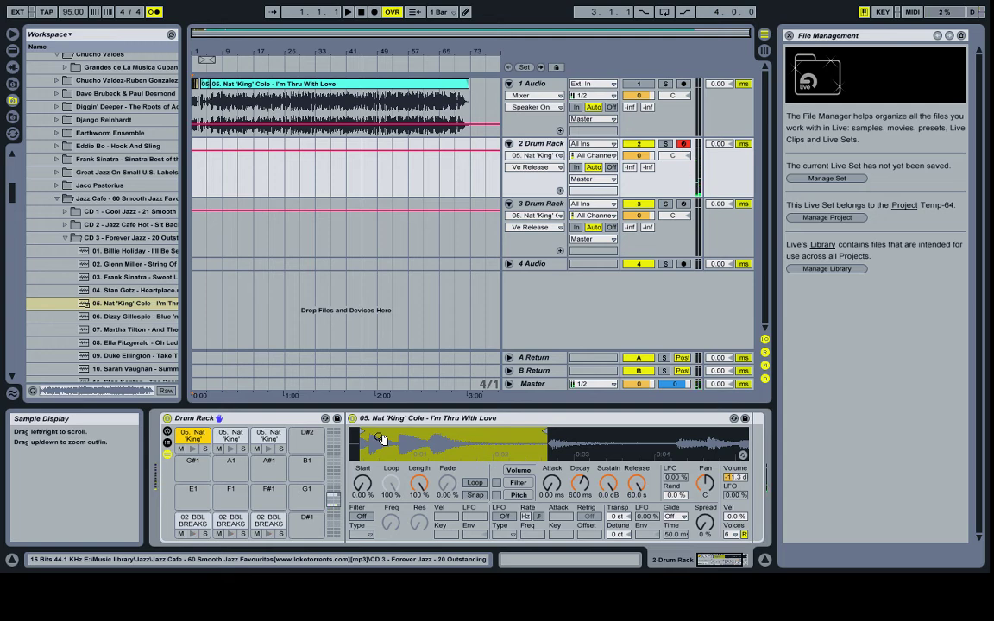
pyautogui.click(374, 14)
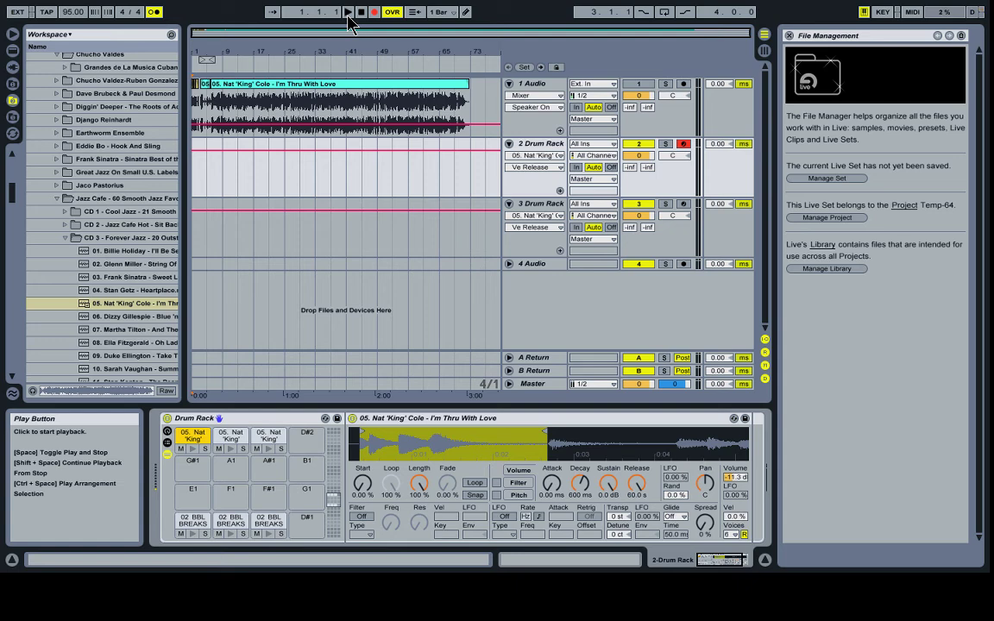
pyautogui.click(347, 13)
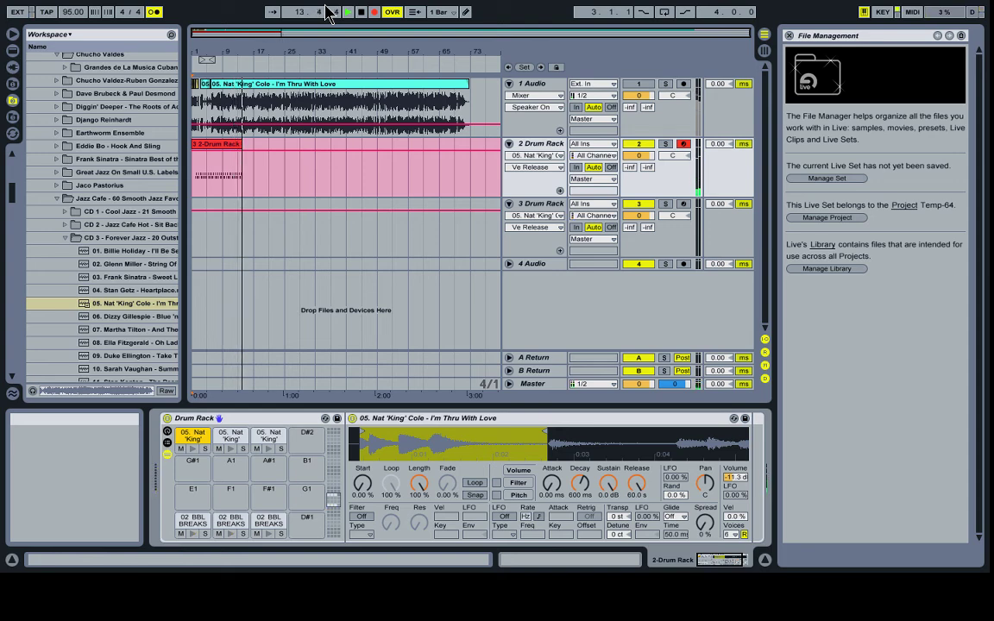
pyautogui.press('space')
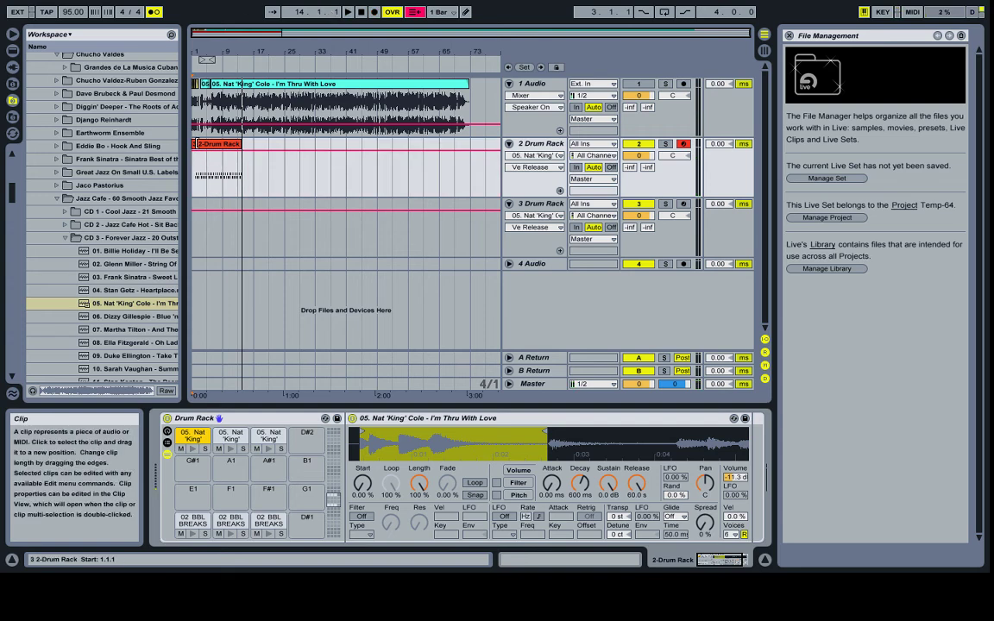
# - Trim the recorded drum clip to the eight bars from 5.1.1 to 13.1.1, and play it back with its notes open
pyautogui.moveTo(195, 144); pyautogui.dragTo(237, 145)
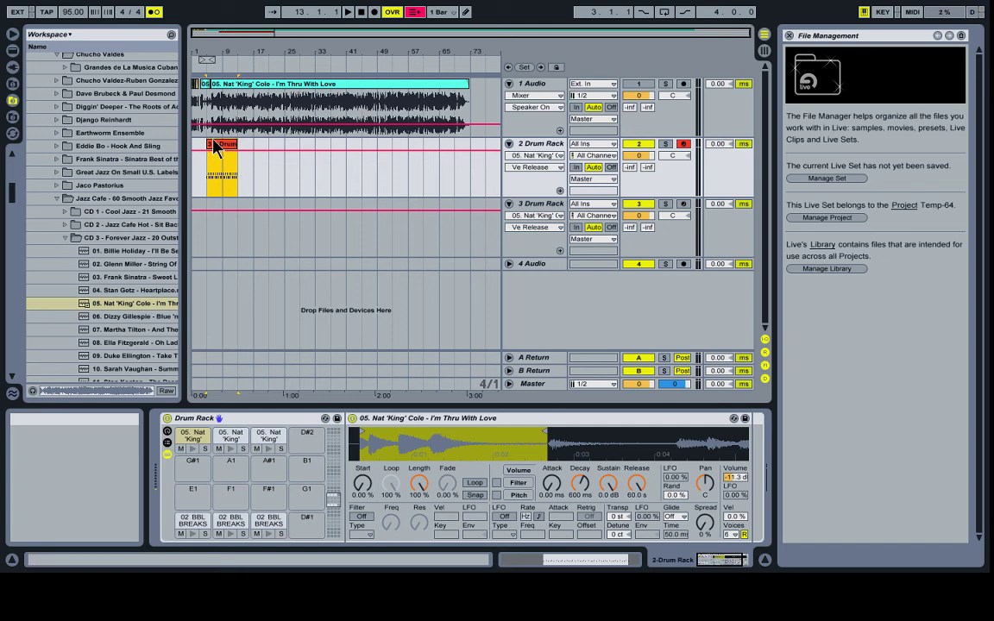
pyautogui.doubleClick(221, 151)
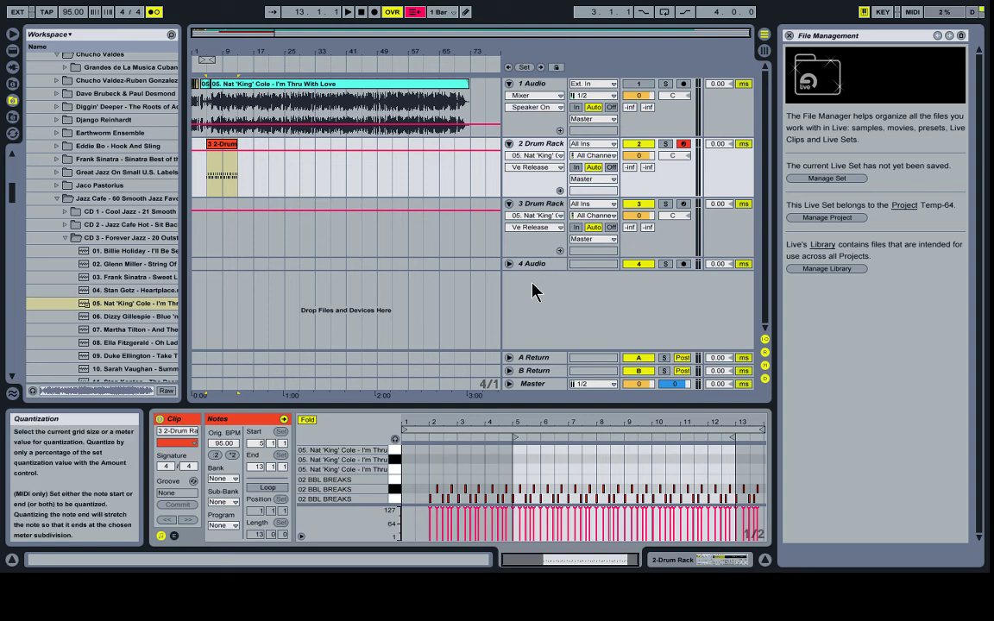
pyautogui.click(478, 311)
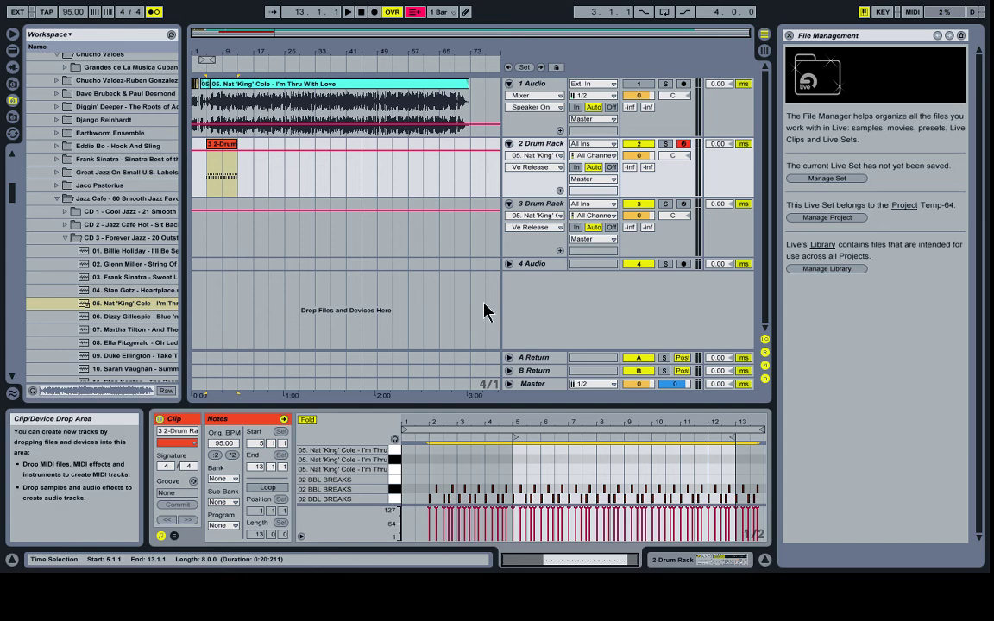
pyautogui.click(206, 172)
pyautogui.press('space')
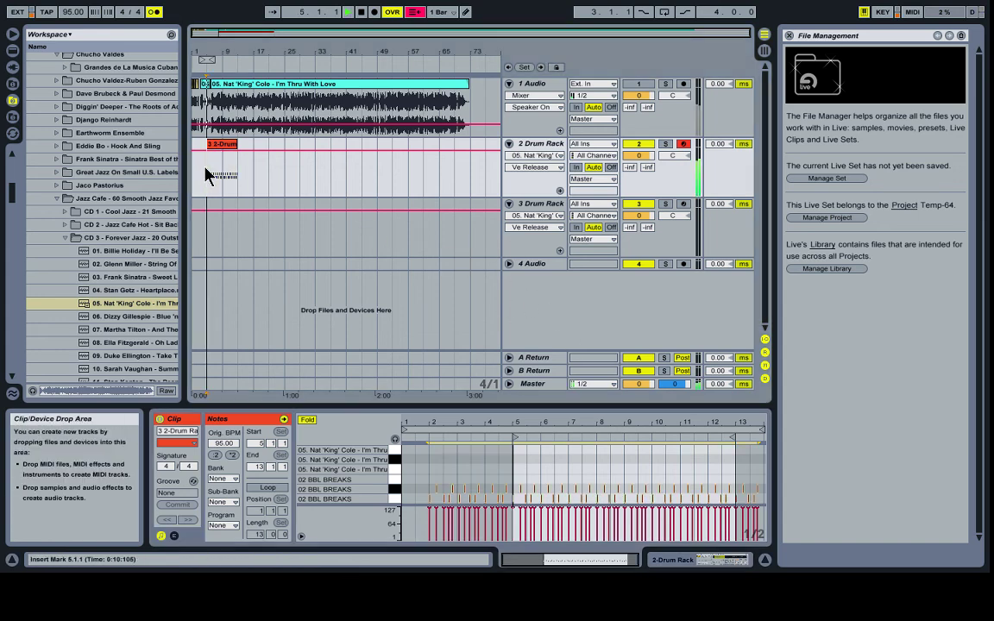
# - Move the eight-bar drum clip to start at 1.1.1, and turn off the metronome
pyautogui.click(220, 152)
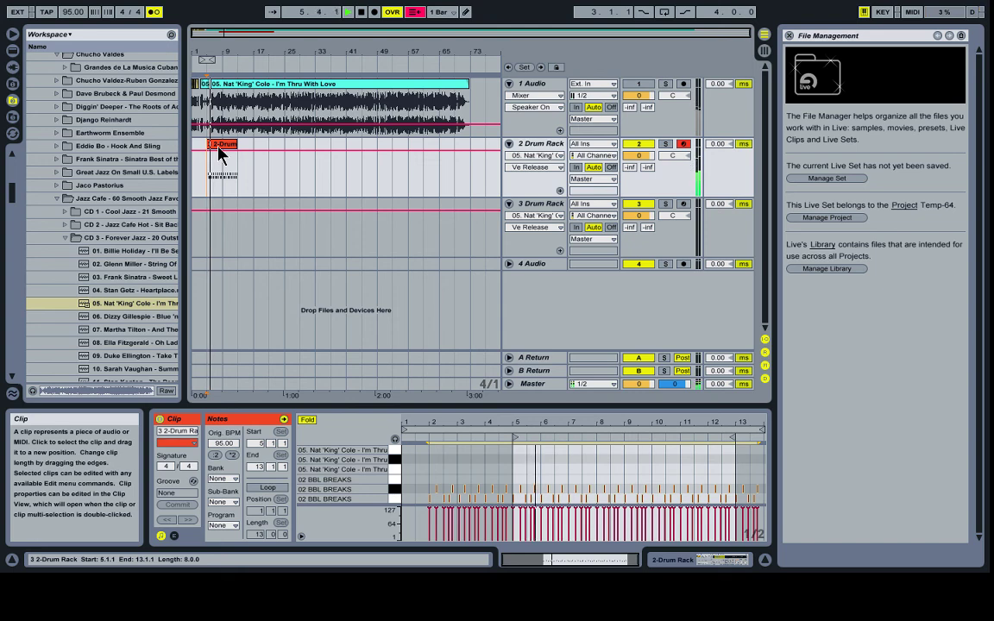
pyautogui.moveTo(218, 147); pyautogui.dragTo(205, 153)
pyautogui.click(157, 12)
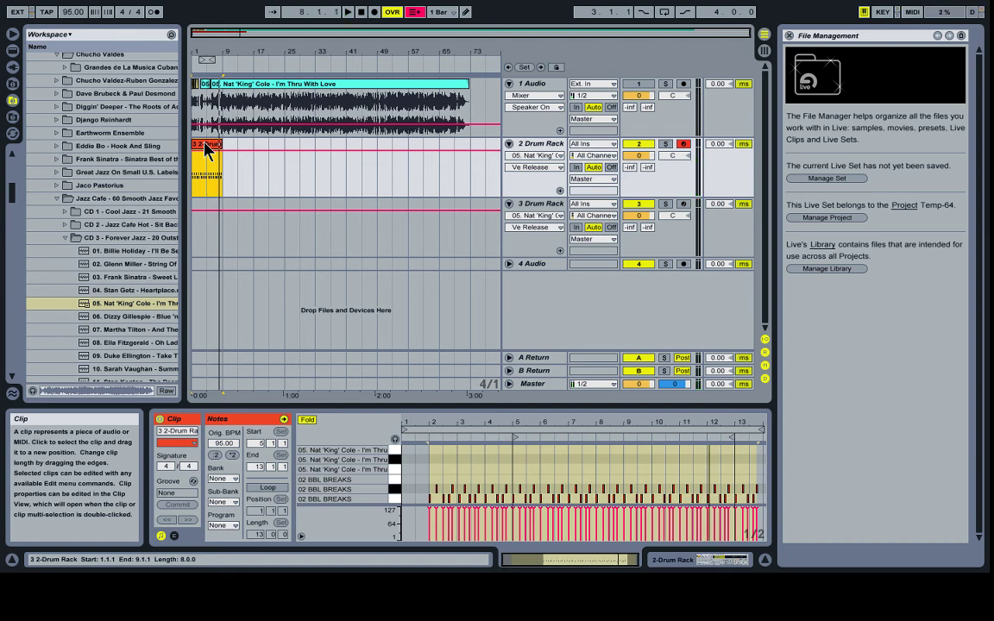
# - Duplicate the eight-bar drum clip eight times end to end, extending the beat to 73.1.1
pyautogui.hotkey('ctrl', 'd')
pyautogui.hotkey('ctrl', 'd')
pyautogui.hotkey('ctrl', 'd')
pyautogui.hotkey('ctrl', 'd')
pyautogui.hotkey('ctrl', 'd')
pyautogui.hotkey('ctrl', 'd')
pyautogui.hotkey('ctrl', 'd')
pyautogui.hotkey('ctrl', 'd')
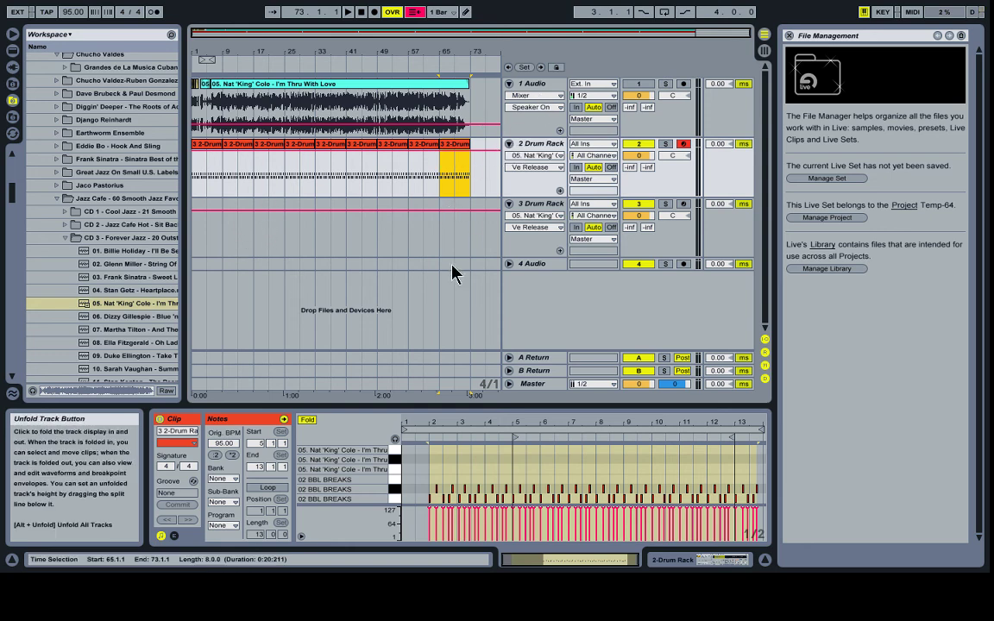
# - Set the insert position to 1.1.1 on the 3 Drum Rack track, and arm that track for recording instead of 2 Drum Rack
pyautogui.click(541, 206)
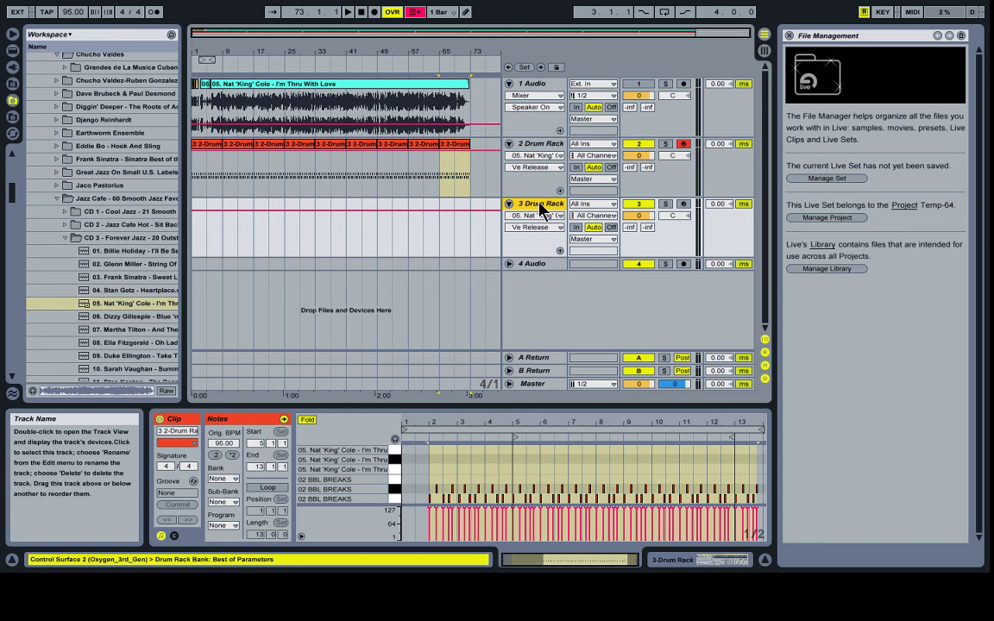
pyautogui.click(194, 229)
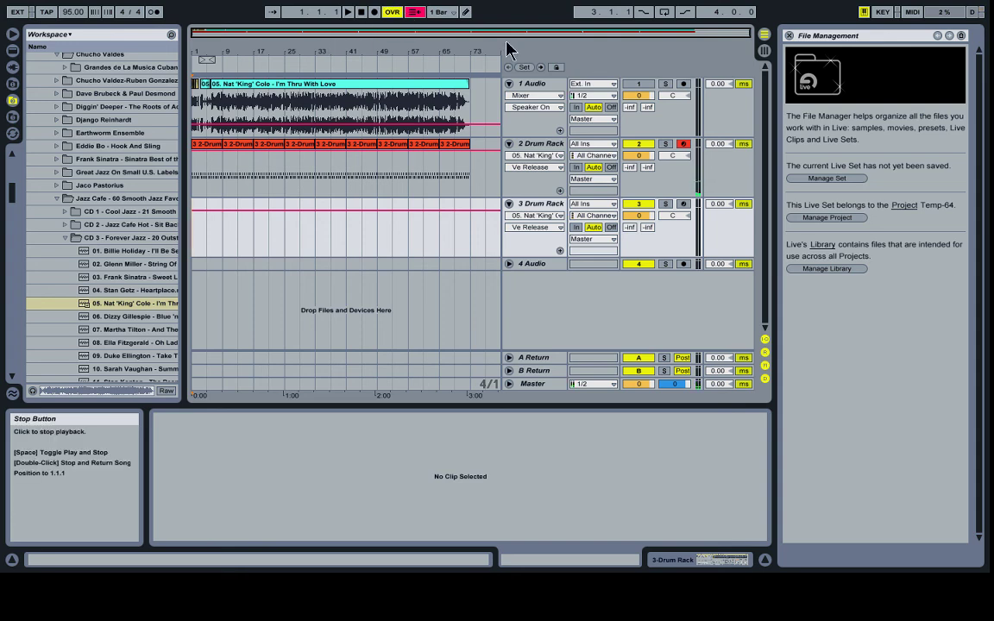
pyautogui.click(683, 144)
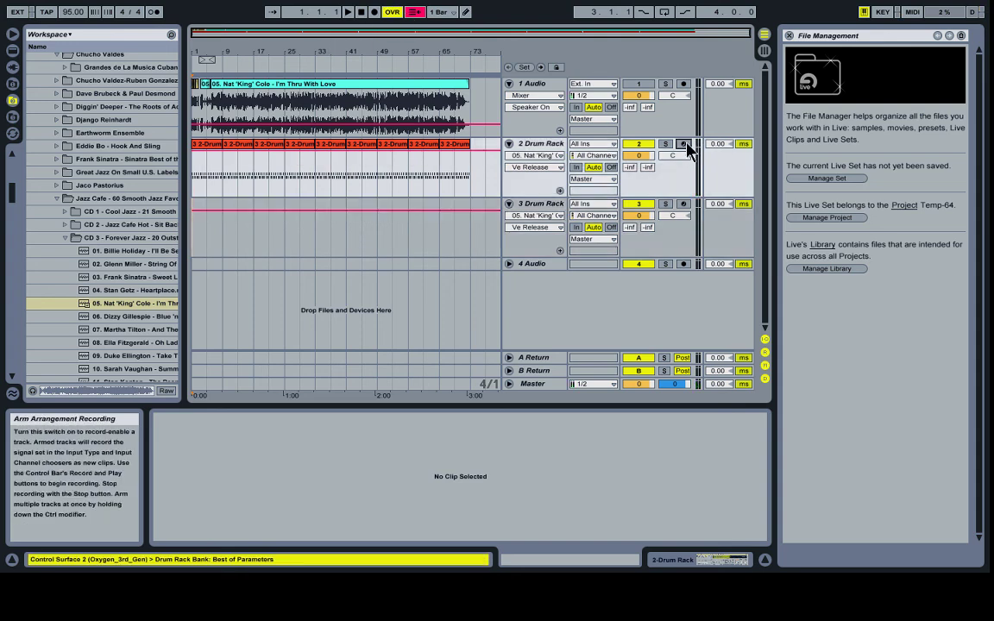
pyautogui.click(683, 204)
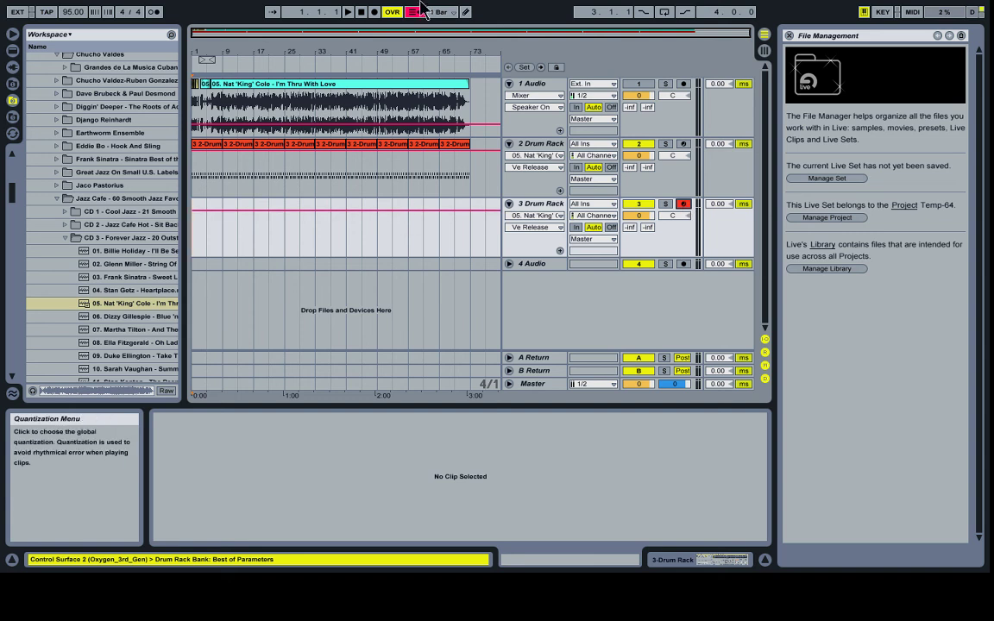
# - Record the Nat 'King' Cole samples on the 3 Drum Rack track from 1.1.1 to about 8.4, and play the take back from the start
pyautogui.click(350, 14)
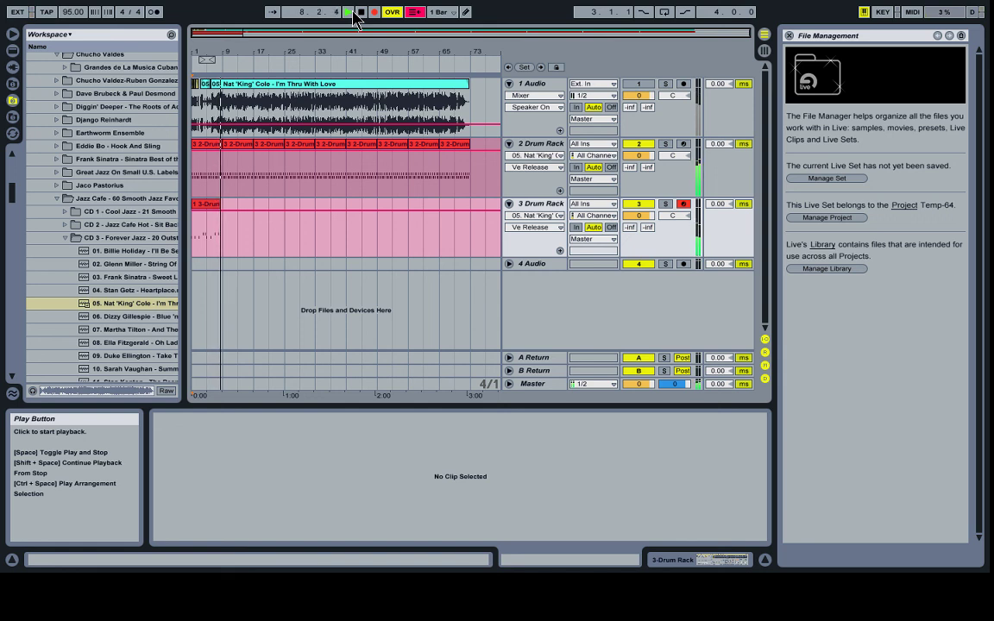
pyautogui.press('space')
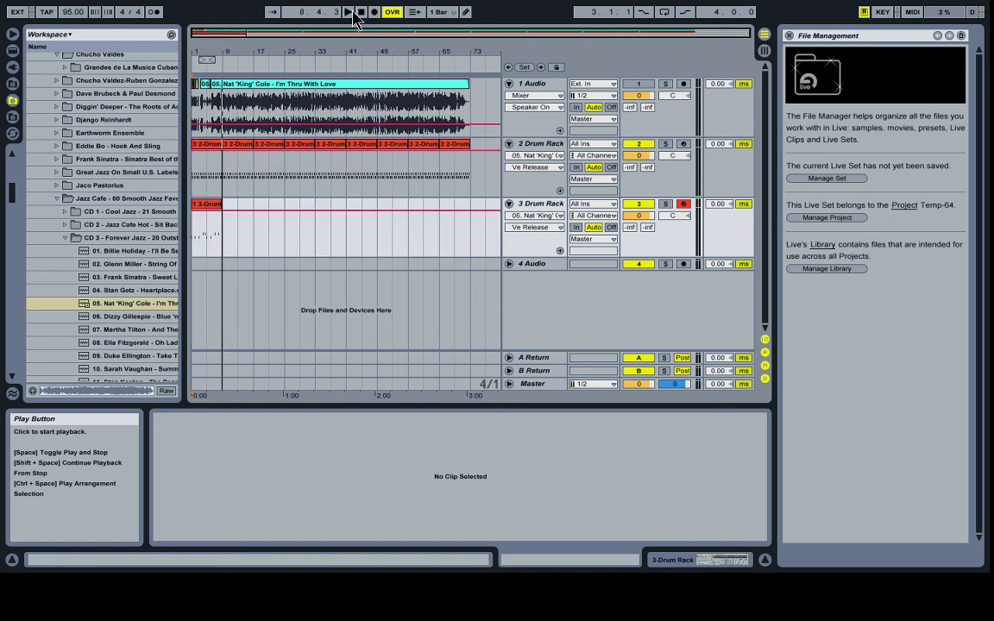
pyautogui.click(196, 231)
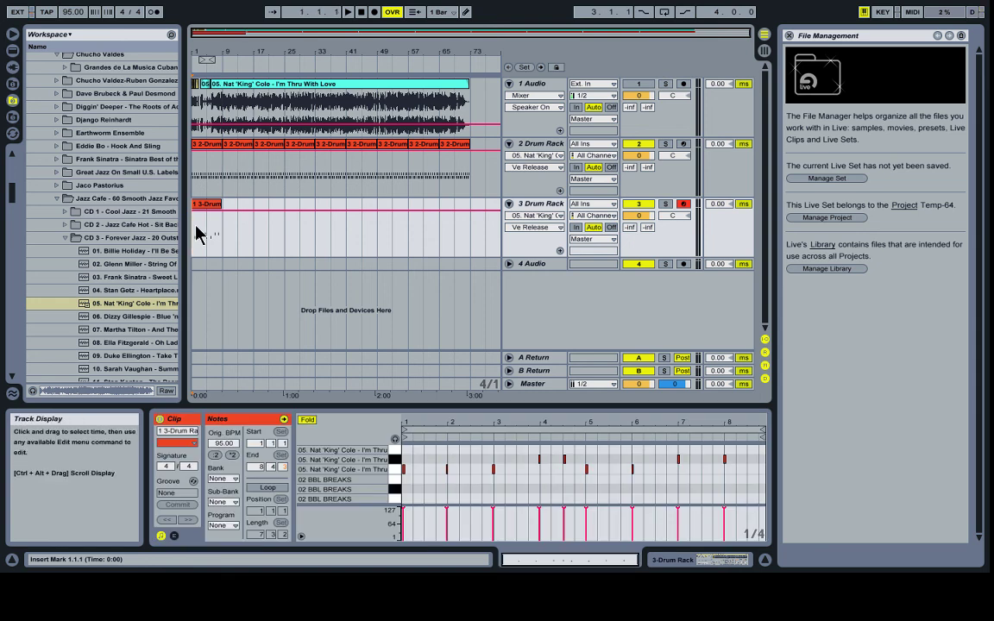
pyautogui.press('space')
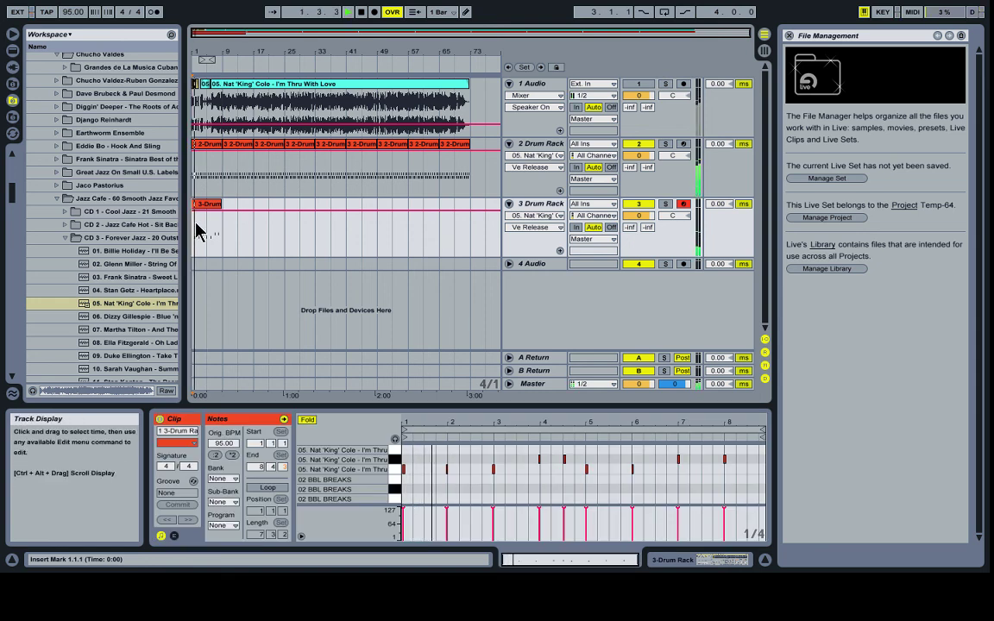